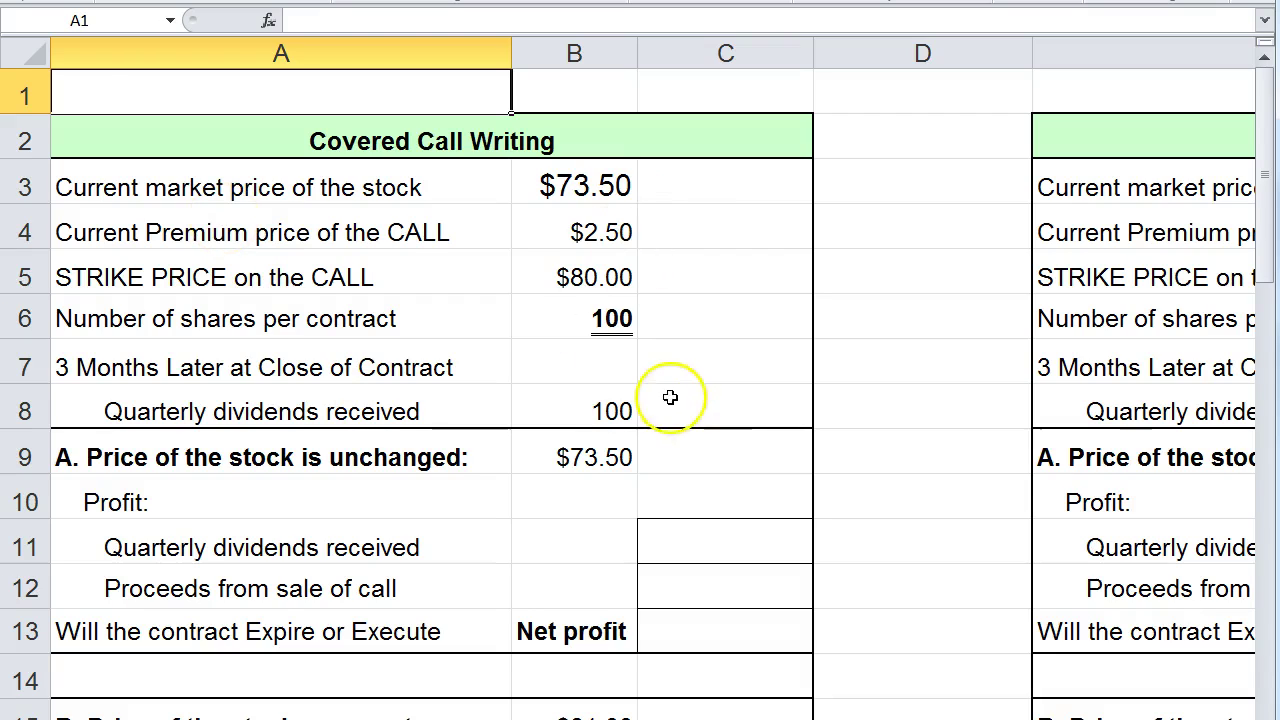
Switch to the textbook page and examine Table 14.6, Covered Call Writing, through scenarios A to D
key(alt+Tab)
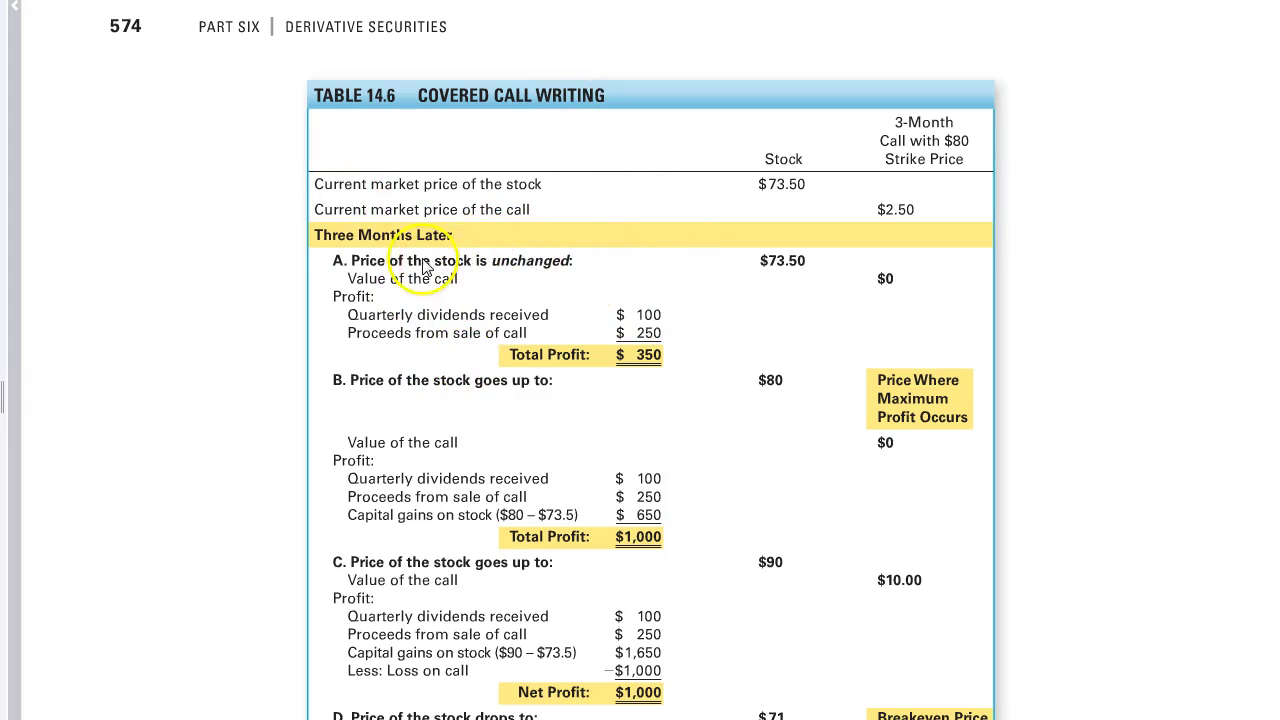
scroll(491, 395, down, 1)
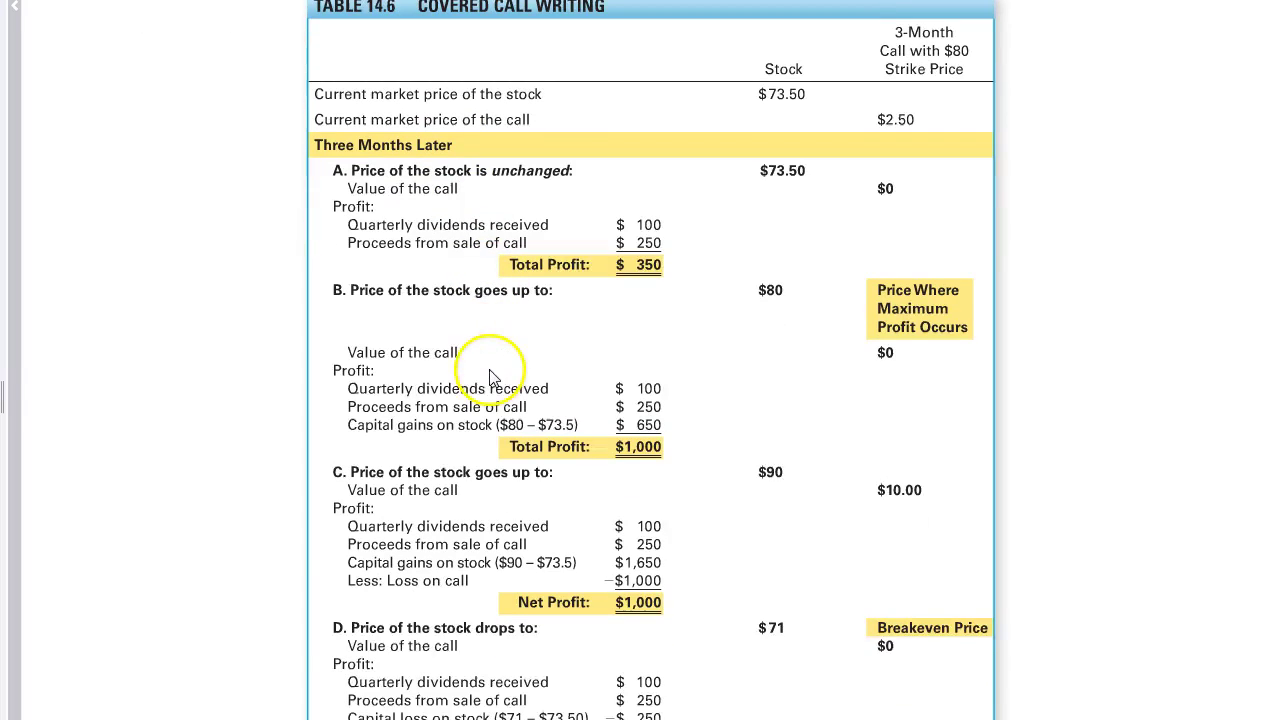
scroll(492, 370, down, 1)
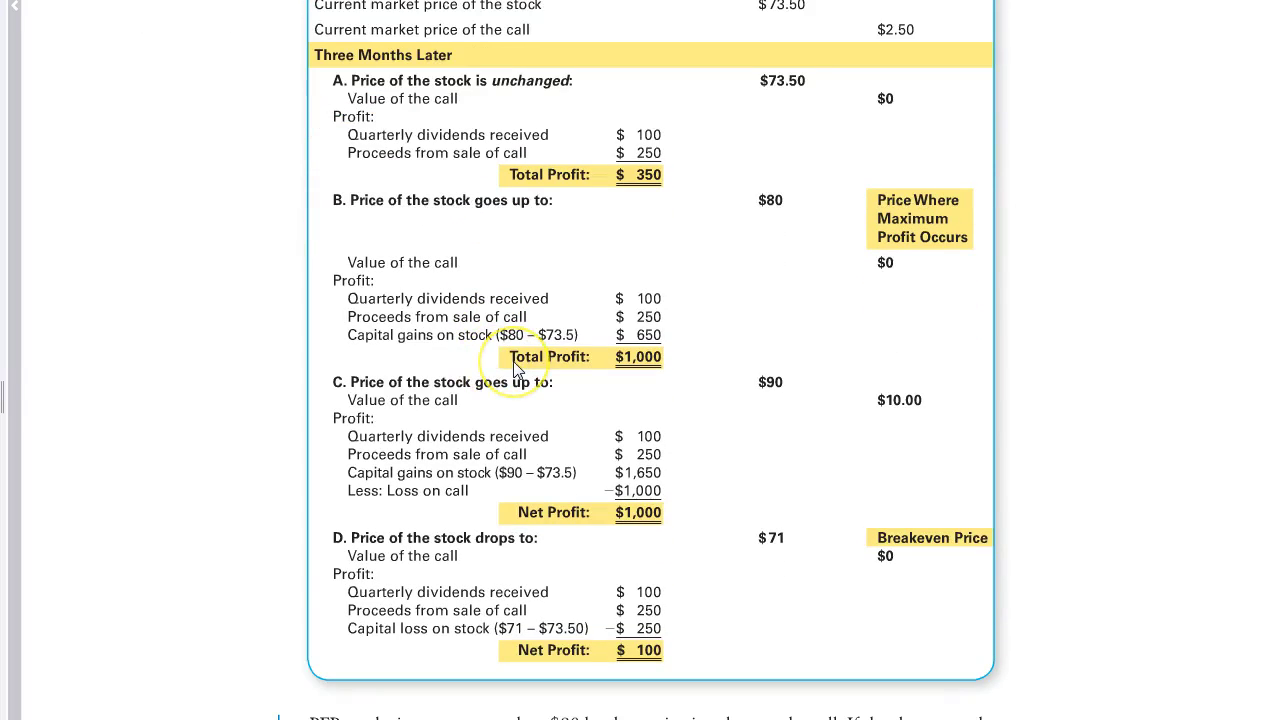
scroll(505, 345, up, 1)
scroll(495, 365, down, 2)
scroll(495, 375, down, 3)
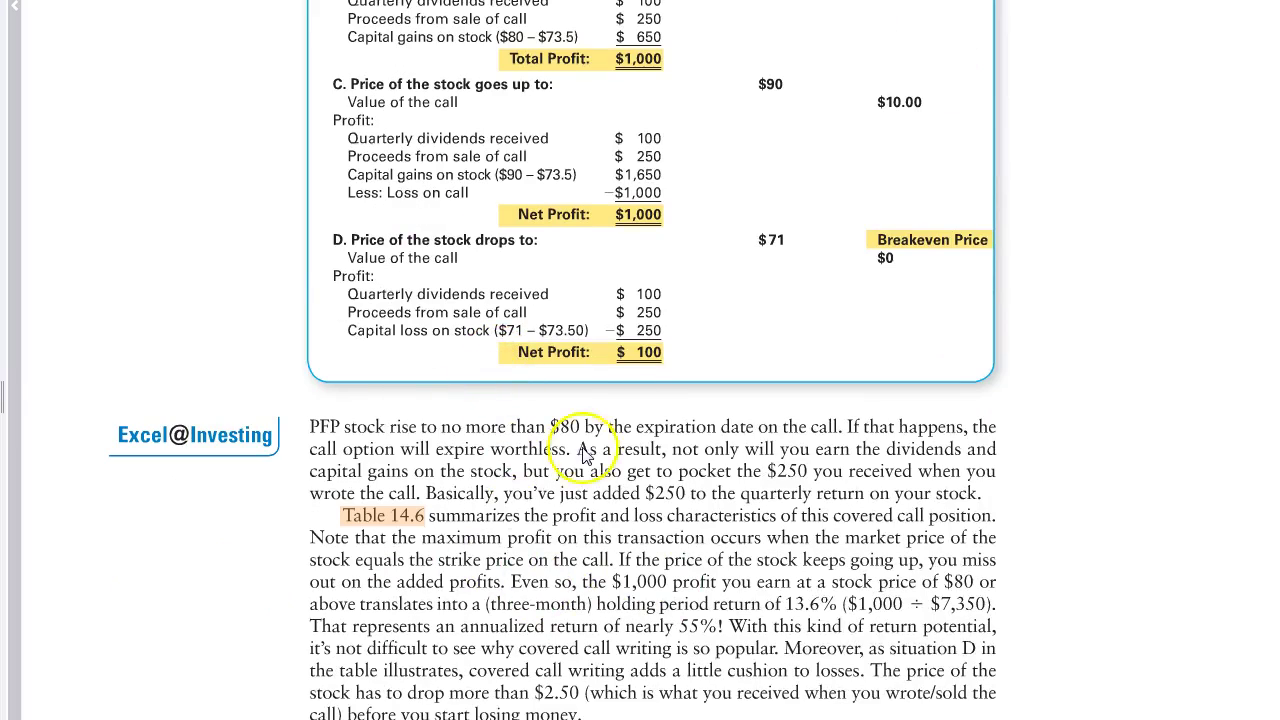
scroll(580, 445, up, 2)
scroll(562, 420, up, 4)
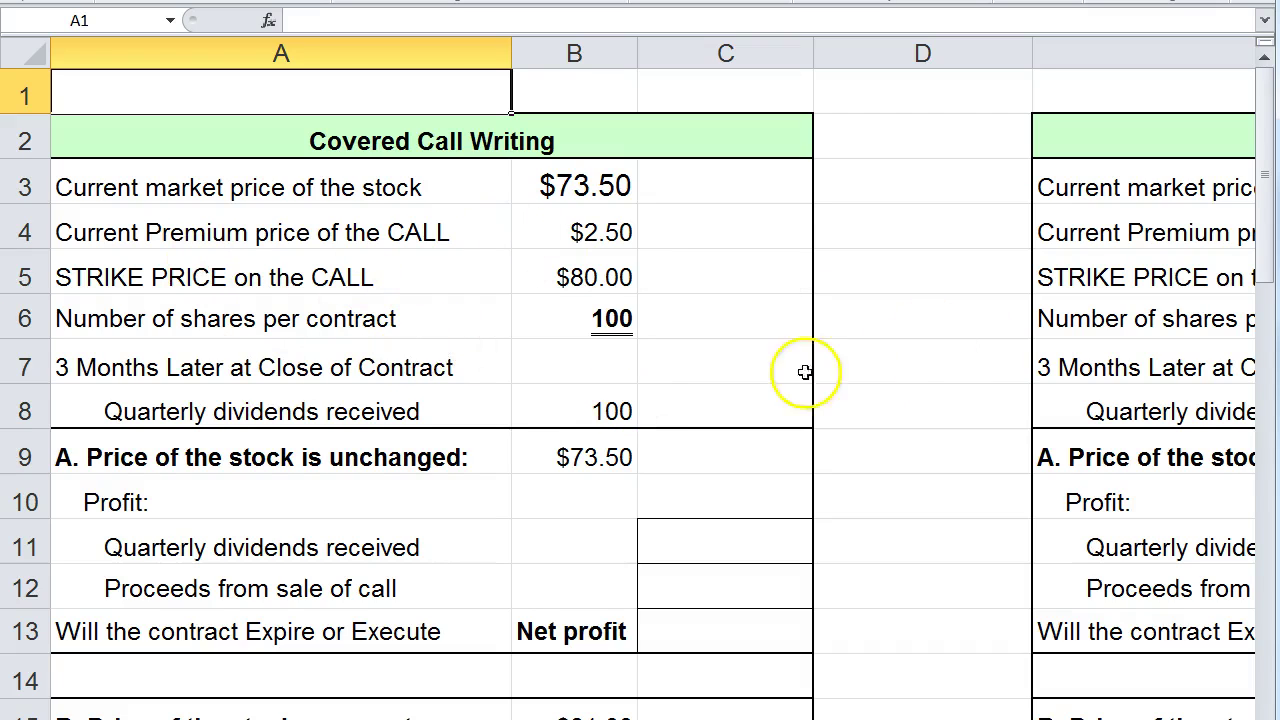
Compare scenario A, the unchanged stock price, in the textbook's Table 14.6 with the worksheet's stock price in B9
key(alt+Tab)
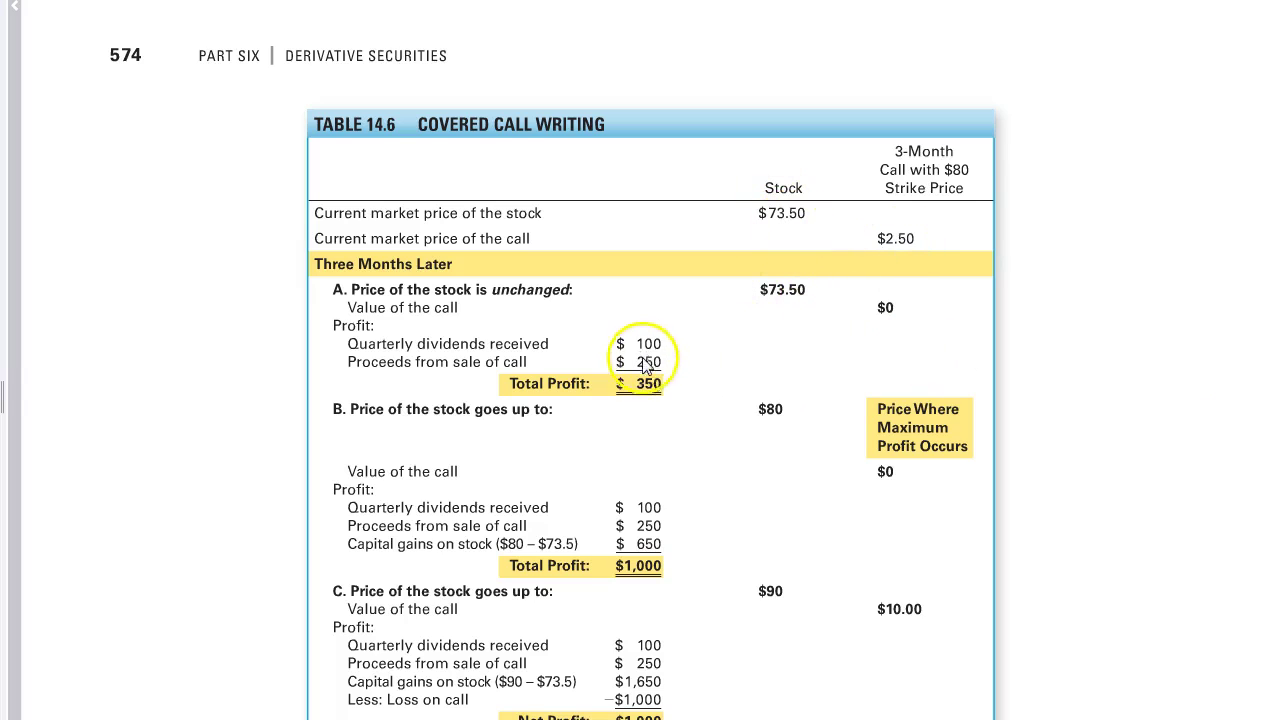
key(alt+Tab)
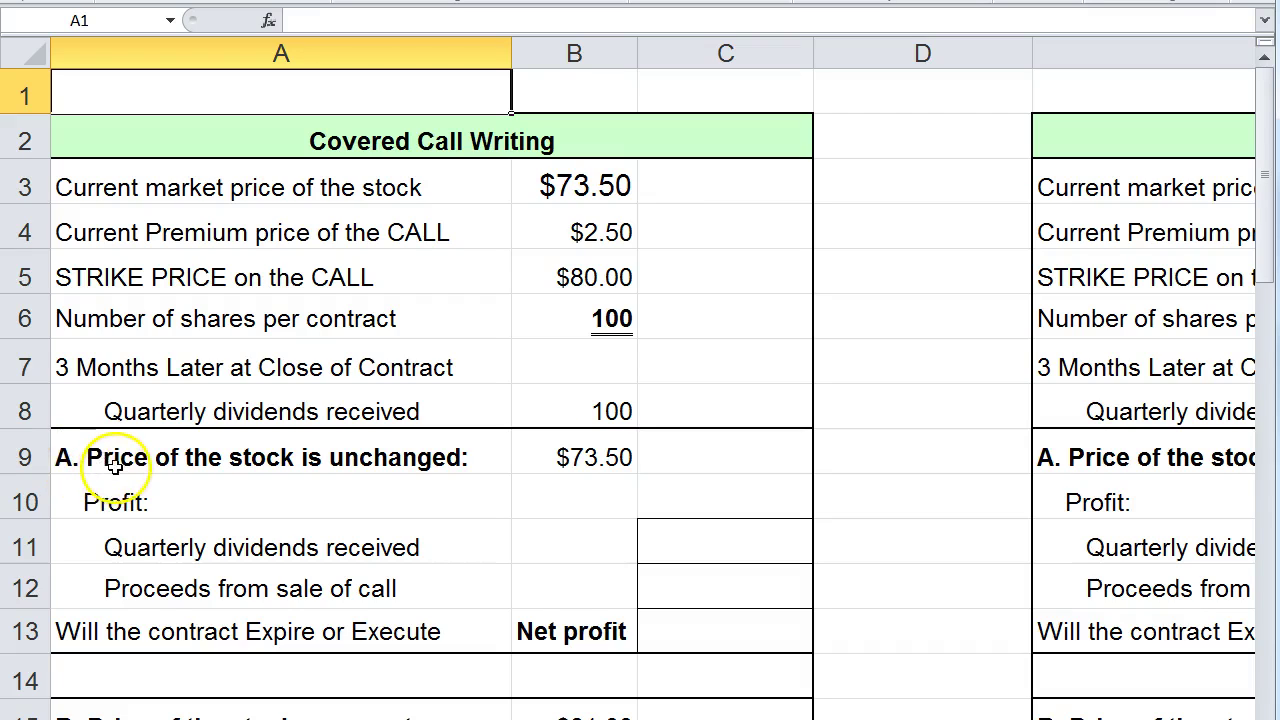
click(532, 466)
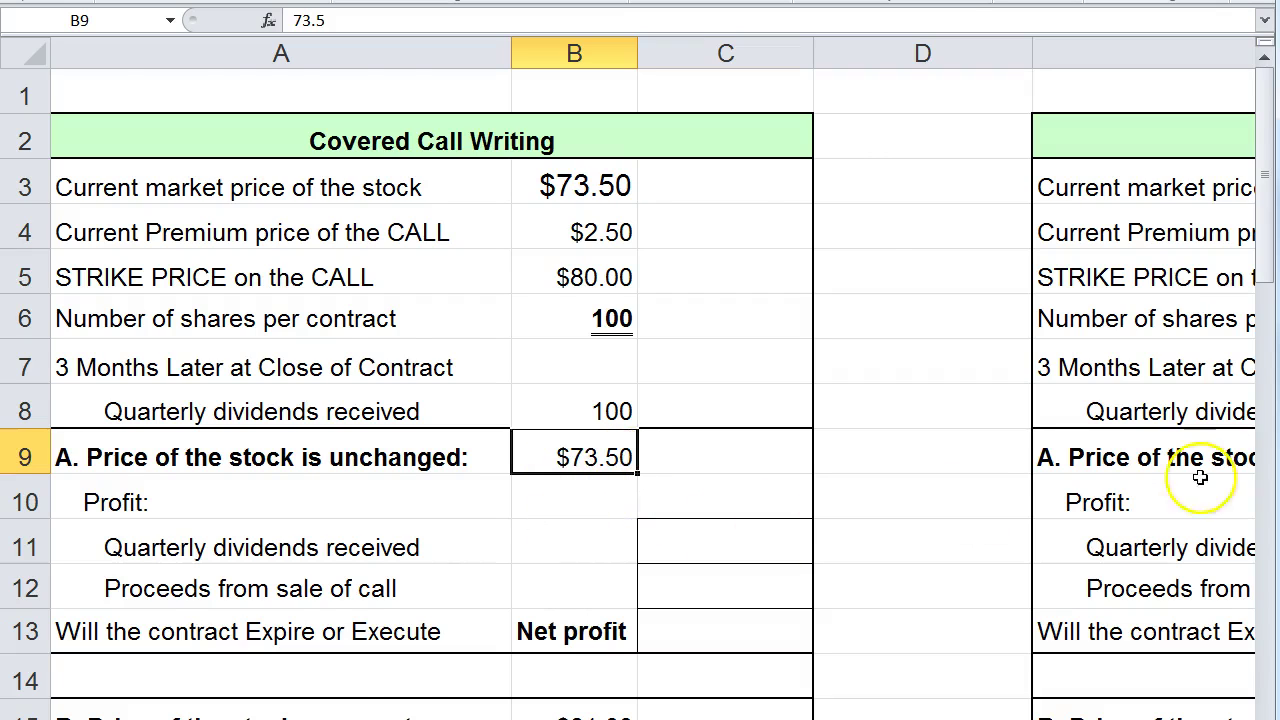
key(alt+Tab)
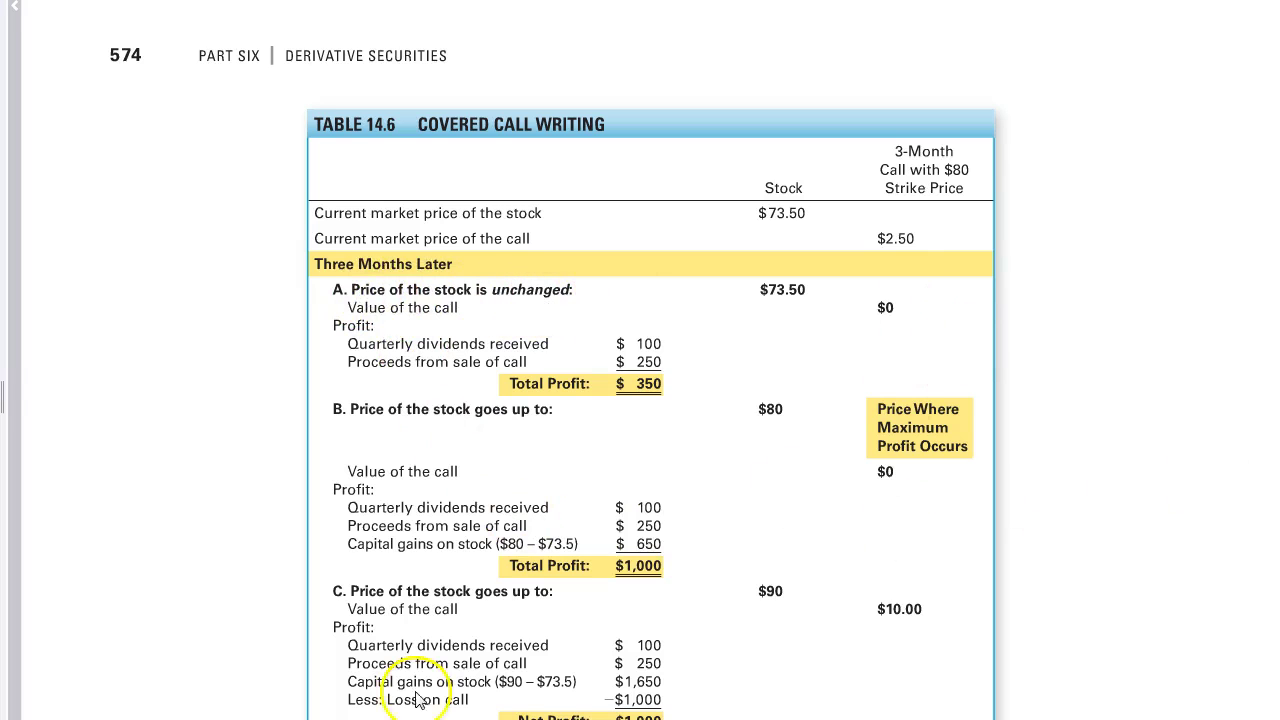
key(alt+Tab)
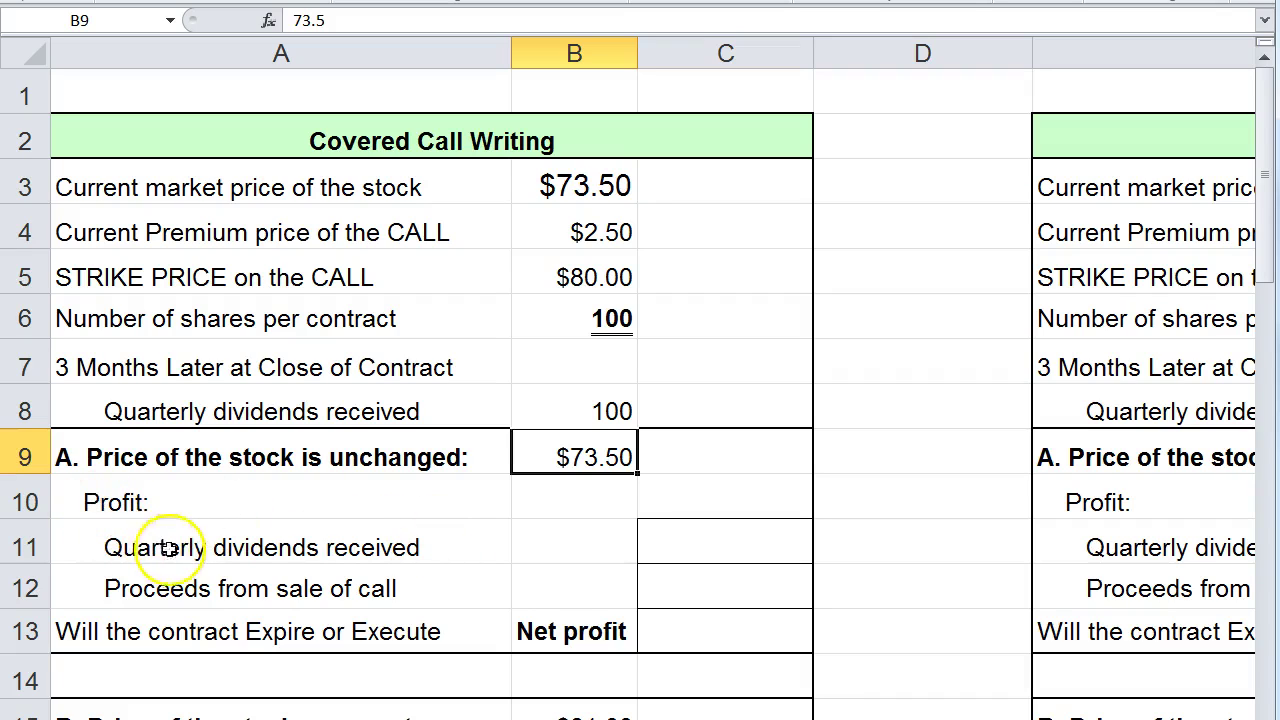
Enter the formula +B8 in C11 for scenario A's quarterly dividends received
click(711, 544)
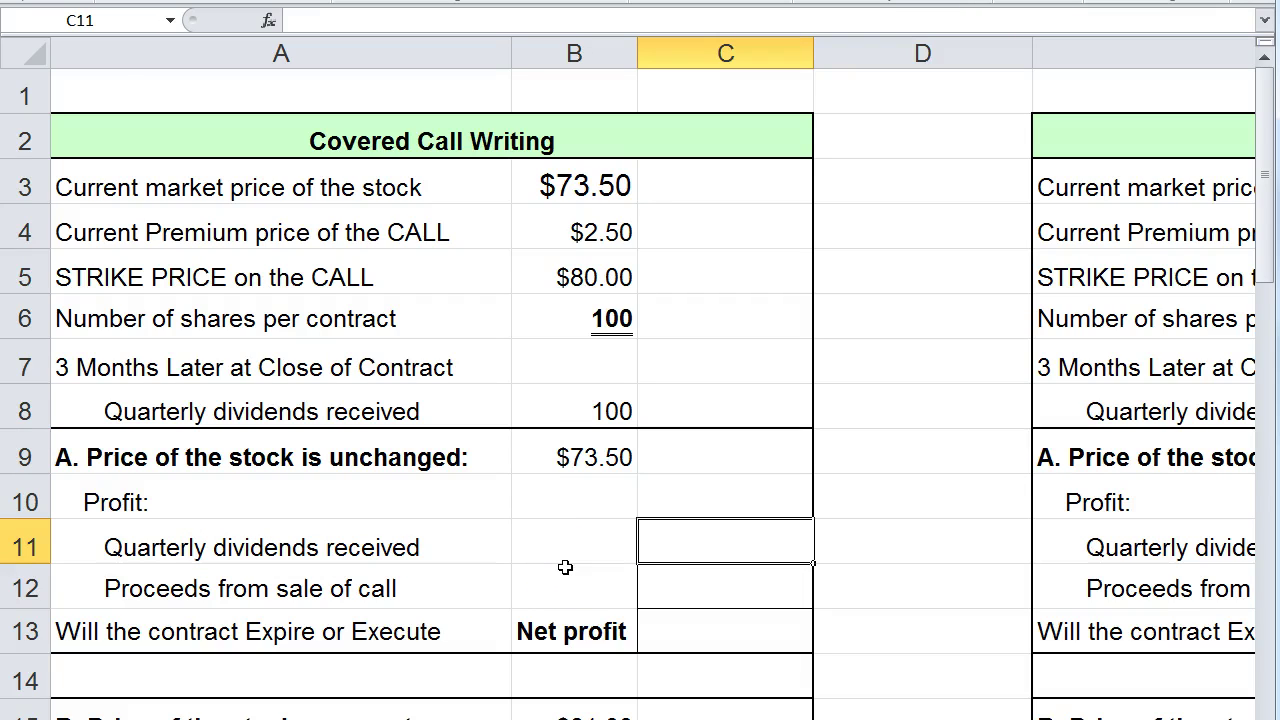
text(+)
click(576, 405)
key(Return)
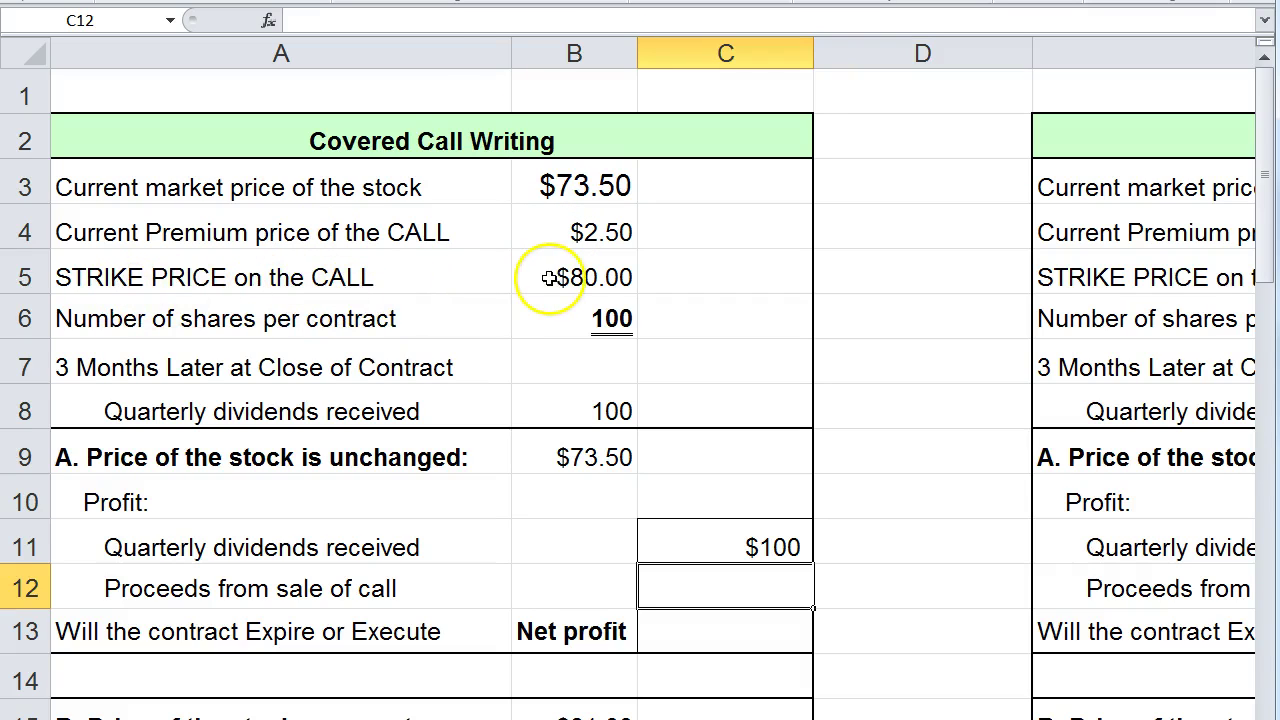
Enter the formula +B4*B6 in C12 to calculate scenario A's proceeds from the sale of the call
key(alt+Tab)
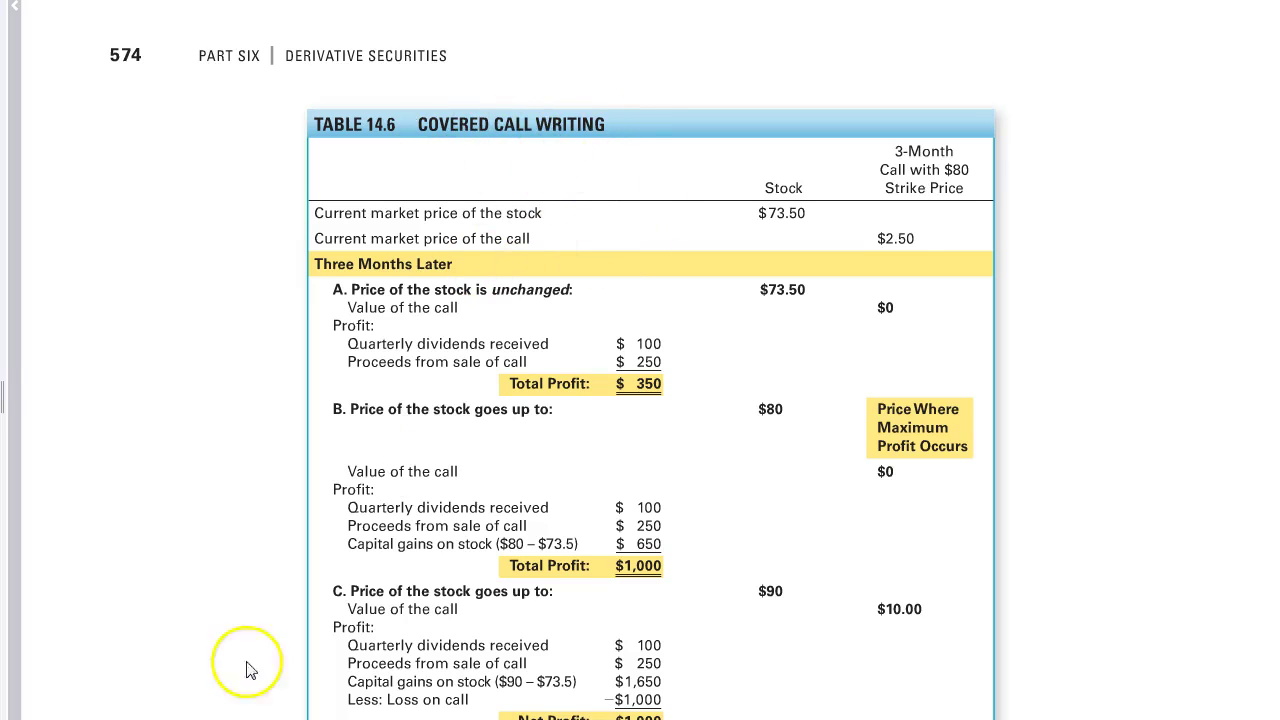
key(alt+Tab)
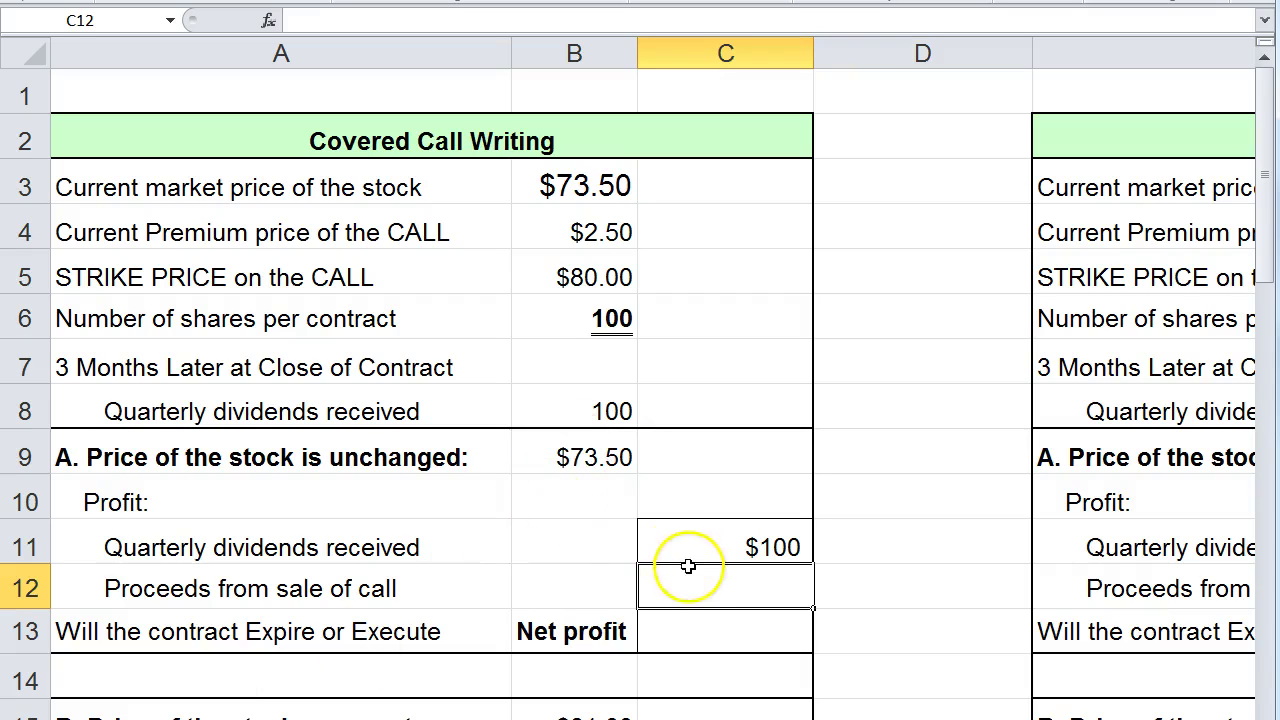
text(+)
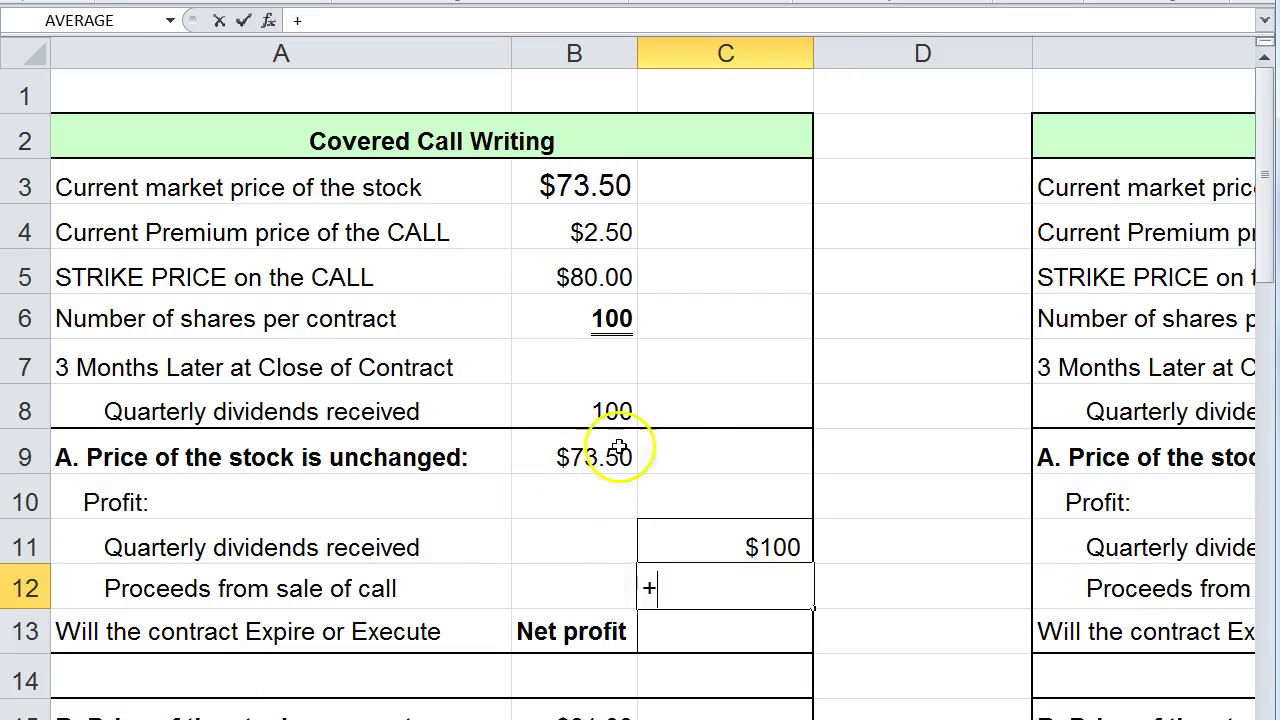
click(552, 226)
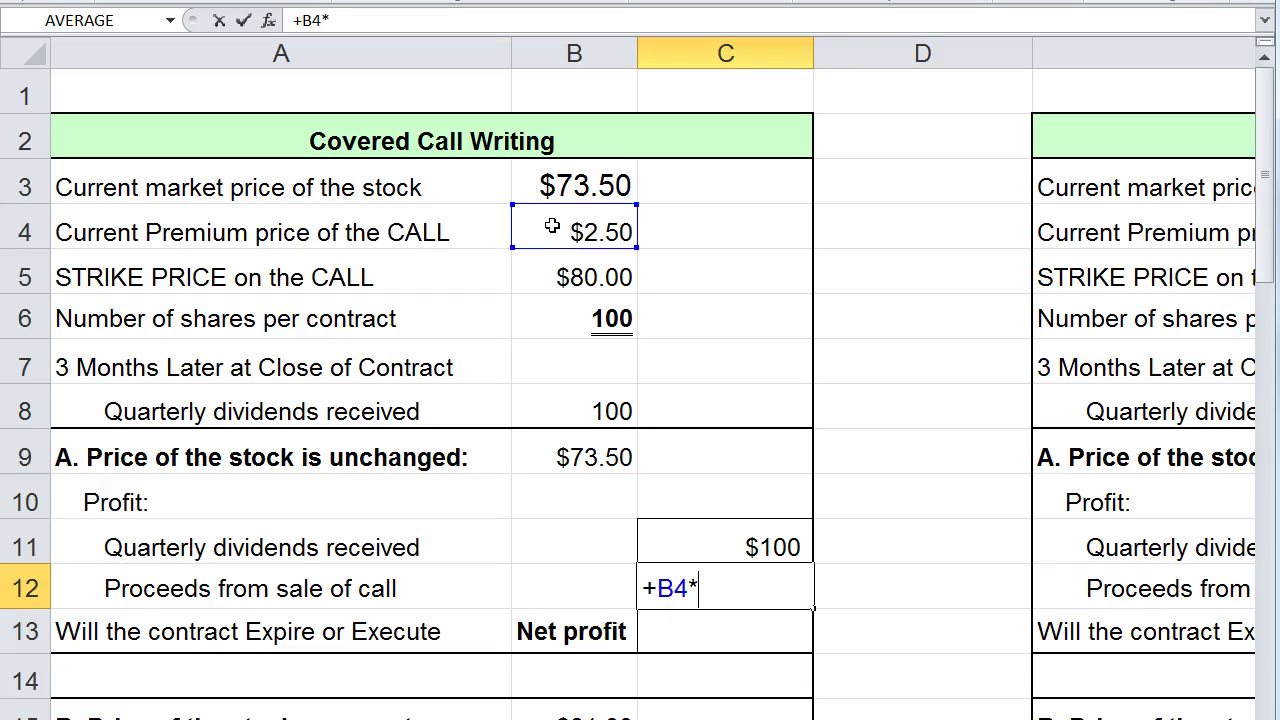
text(*)
click(553, 322)
key(Return)
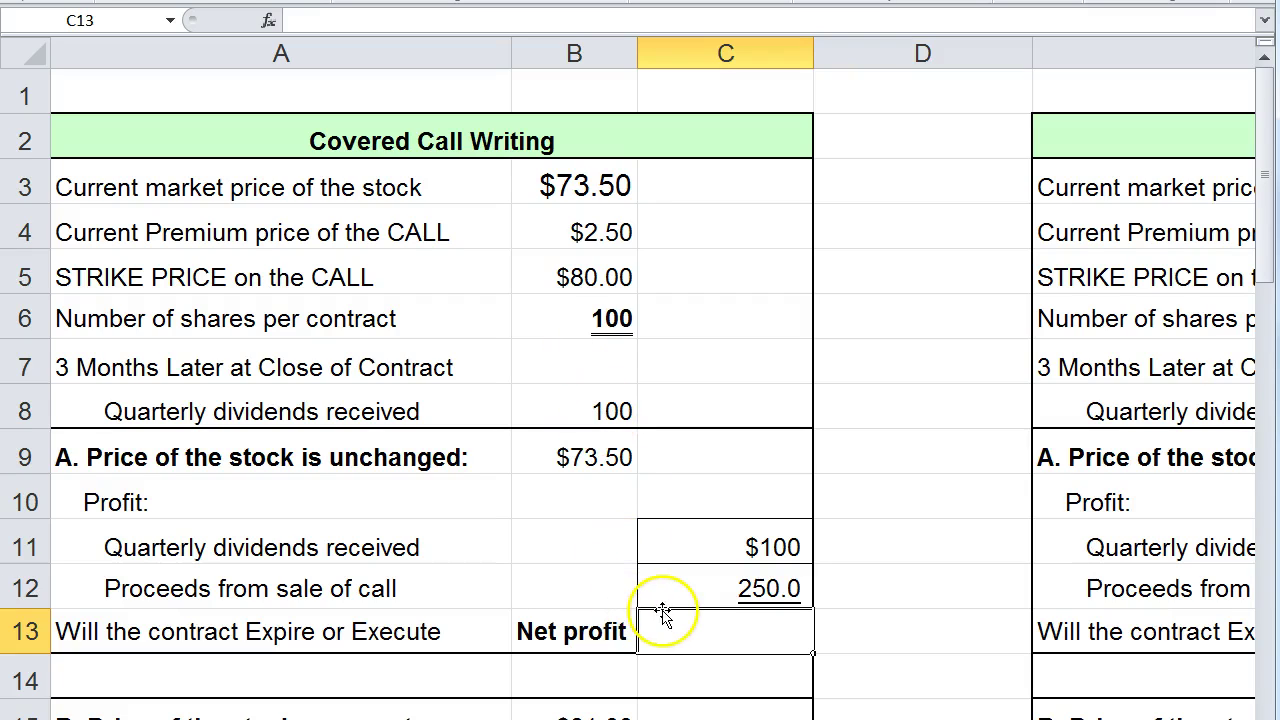
Enter the formula +C11+C12 in C13 for scenario A's net profit and check it against the textbook table
text(+)
click(689, 540)
text(+)
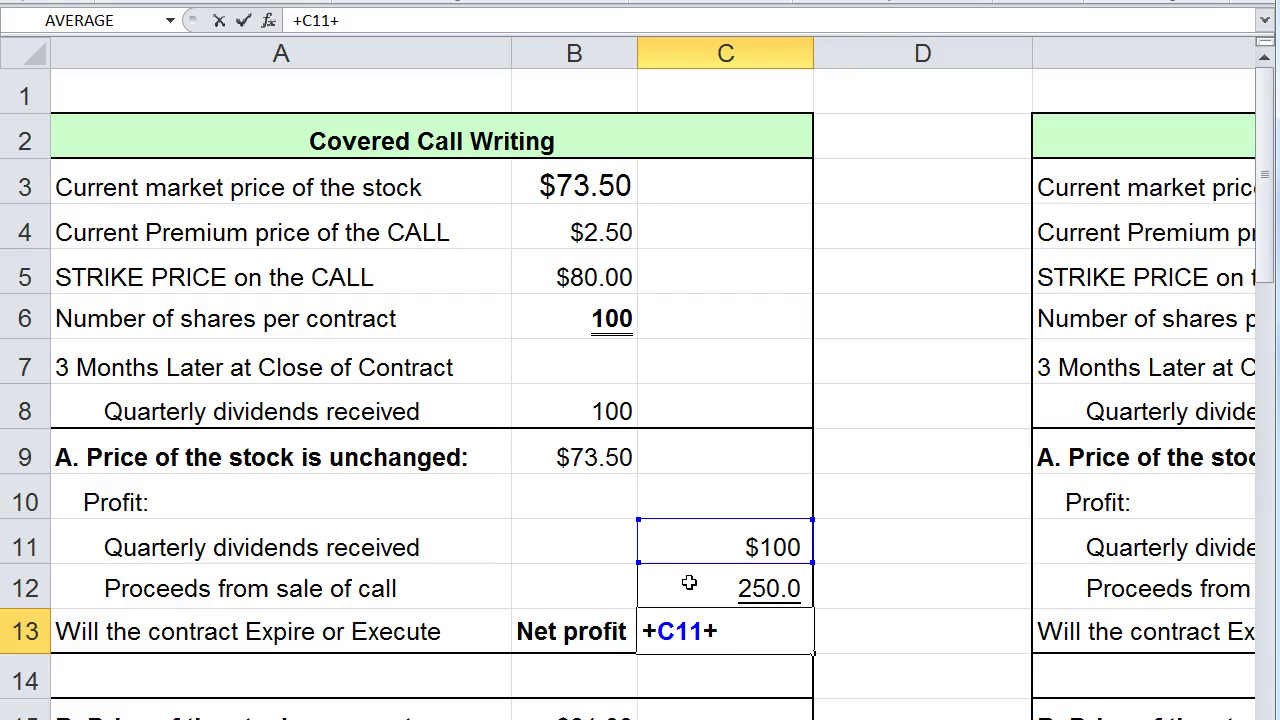
click(689, 583)
key(Return)
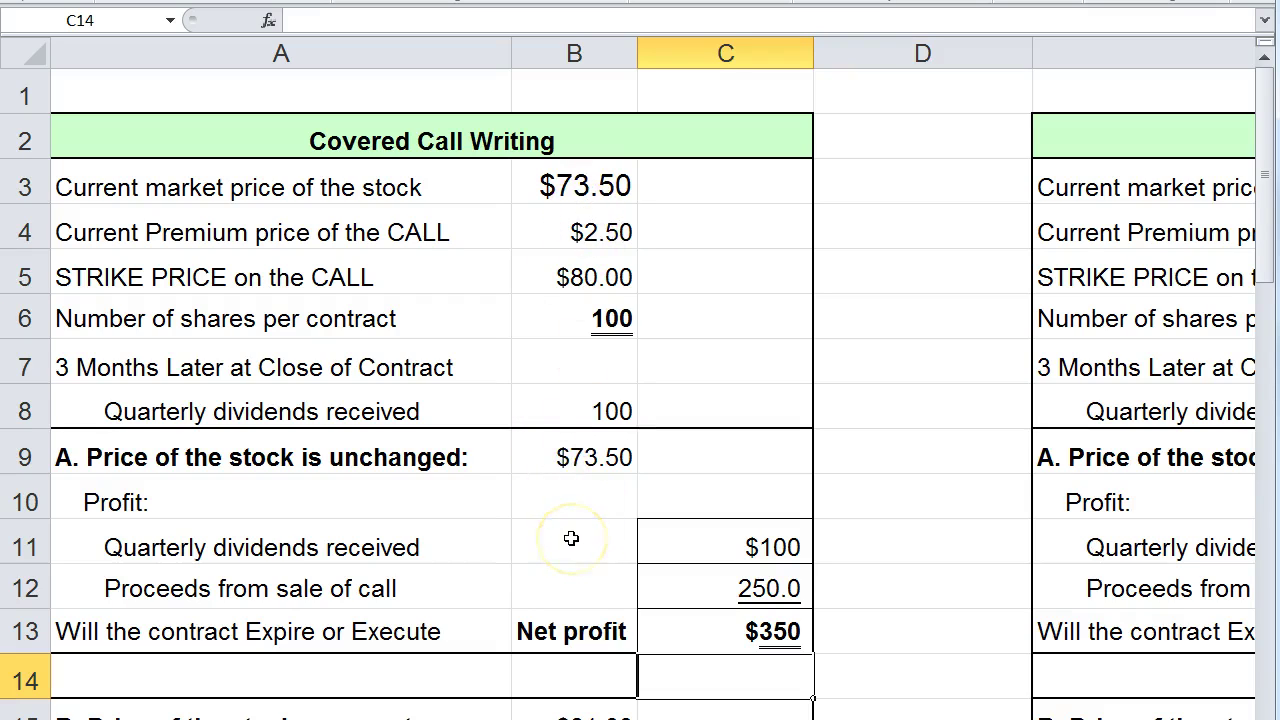
key(alt+Tab)
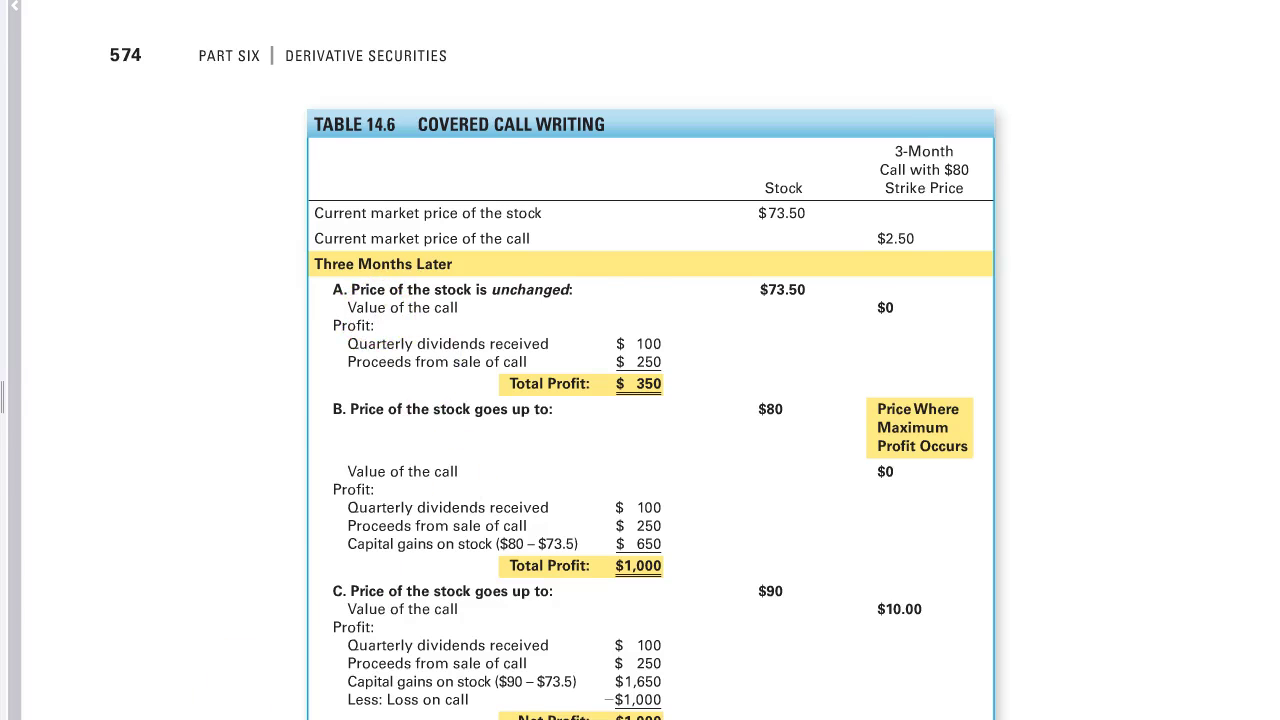
key(alt+Tab)
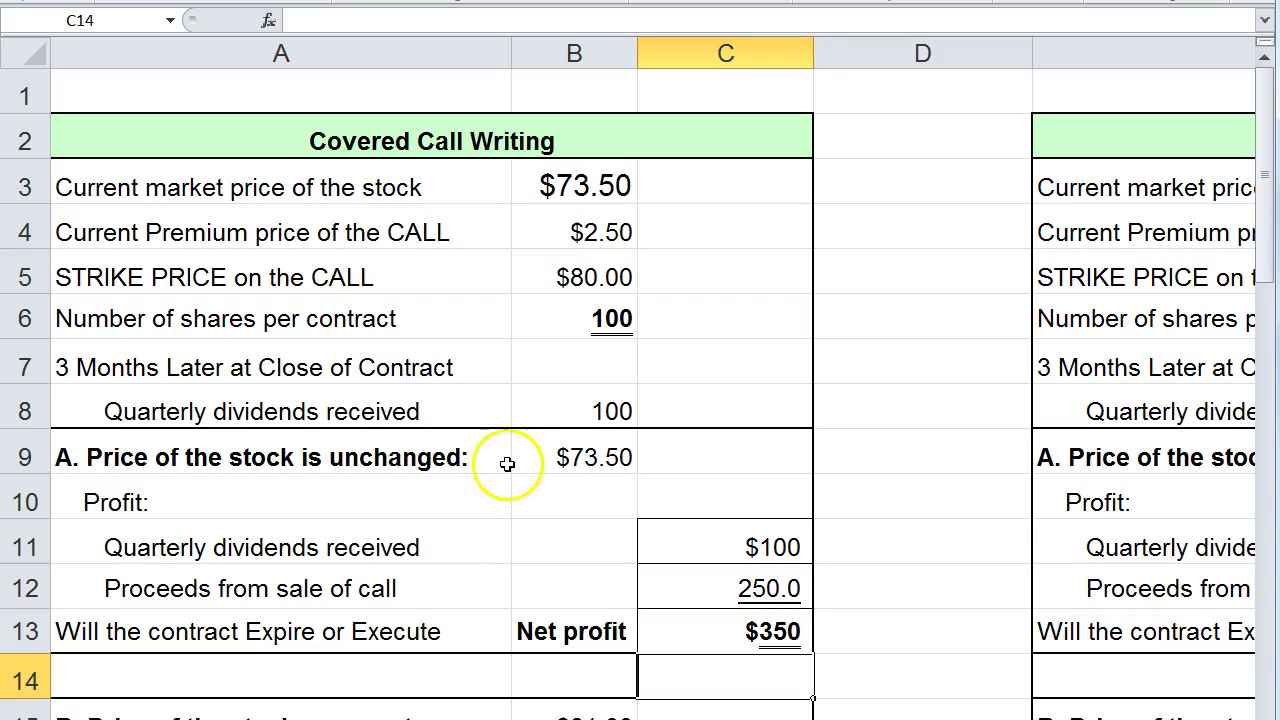
Freeze the worksheet panes above row 9 so rows 1 to 8 stay visible while viewing scenario B
scroll(509, 465, down, 1)
scroll(511, 464, up, 1)
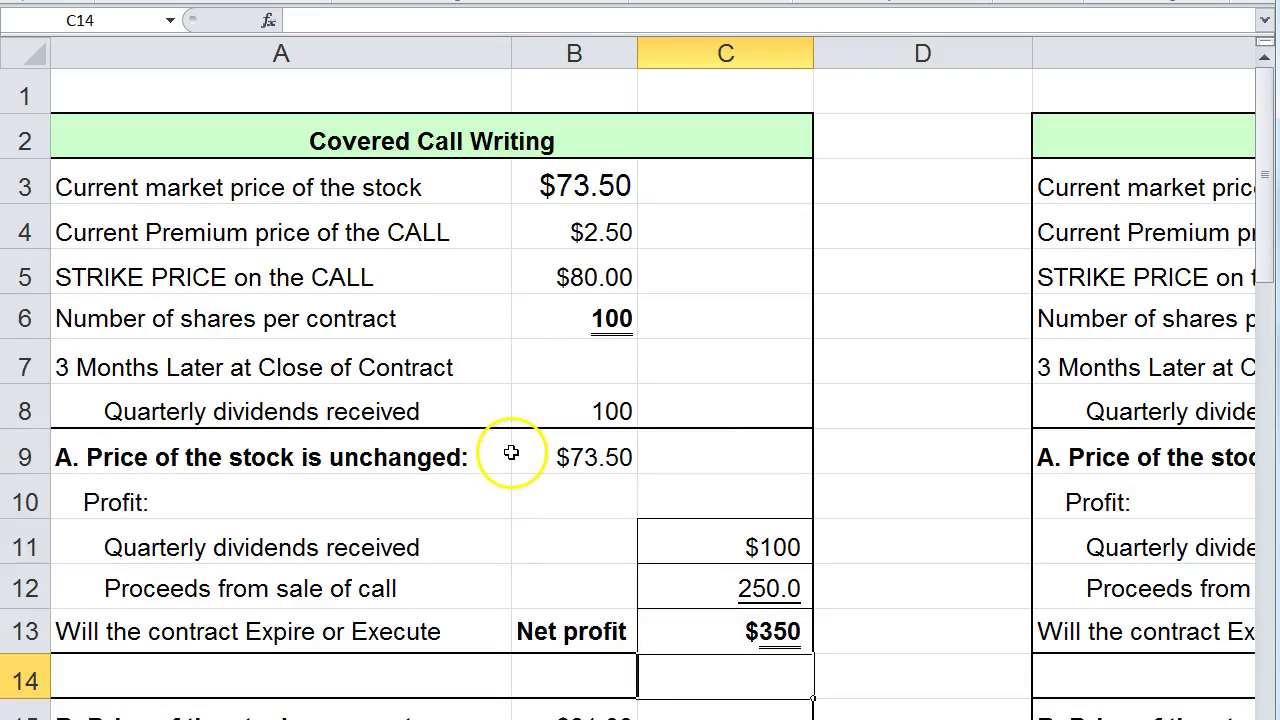
click(22, 457)
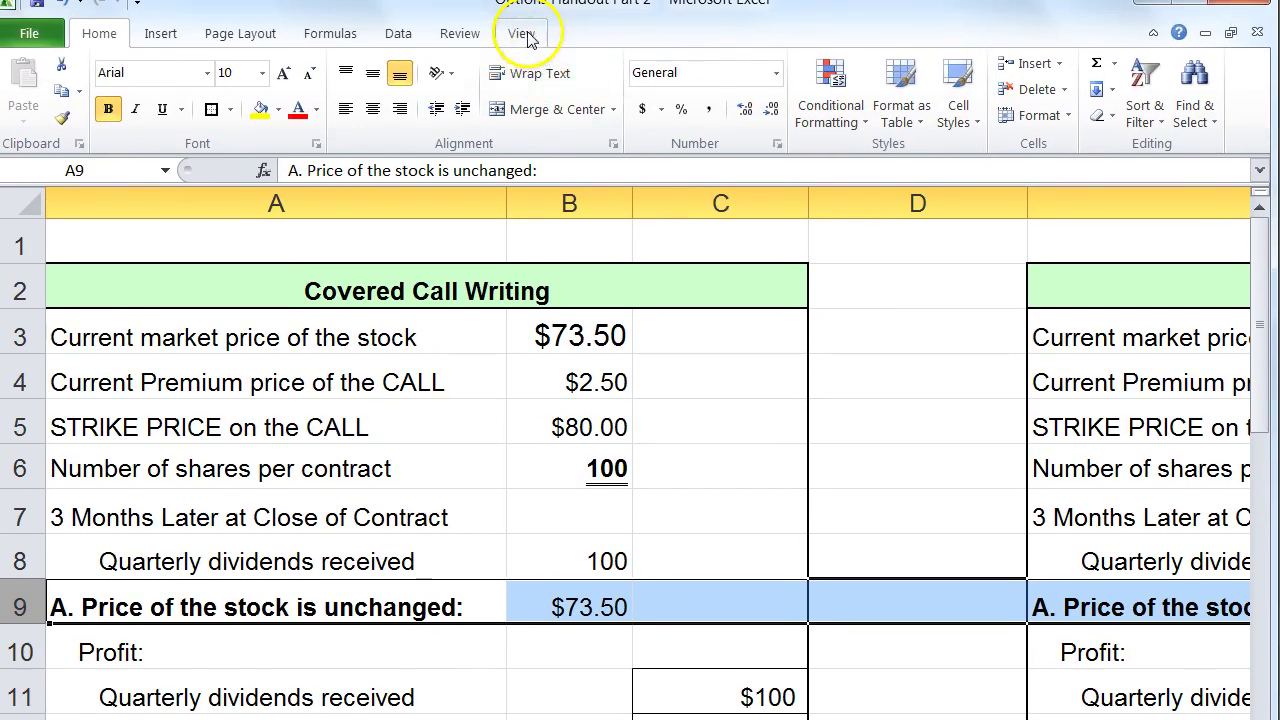
click(521, 8)
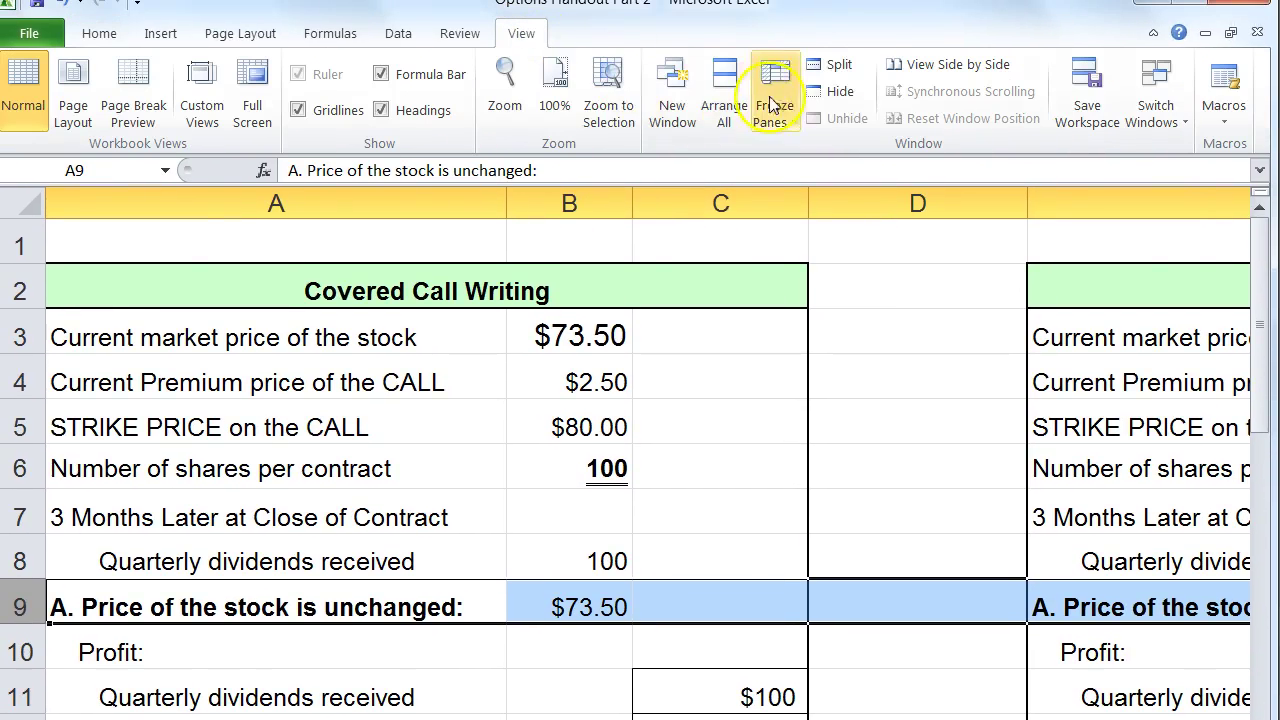
click(778, 97)
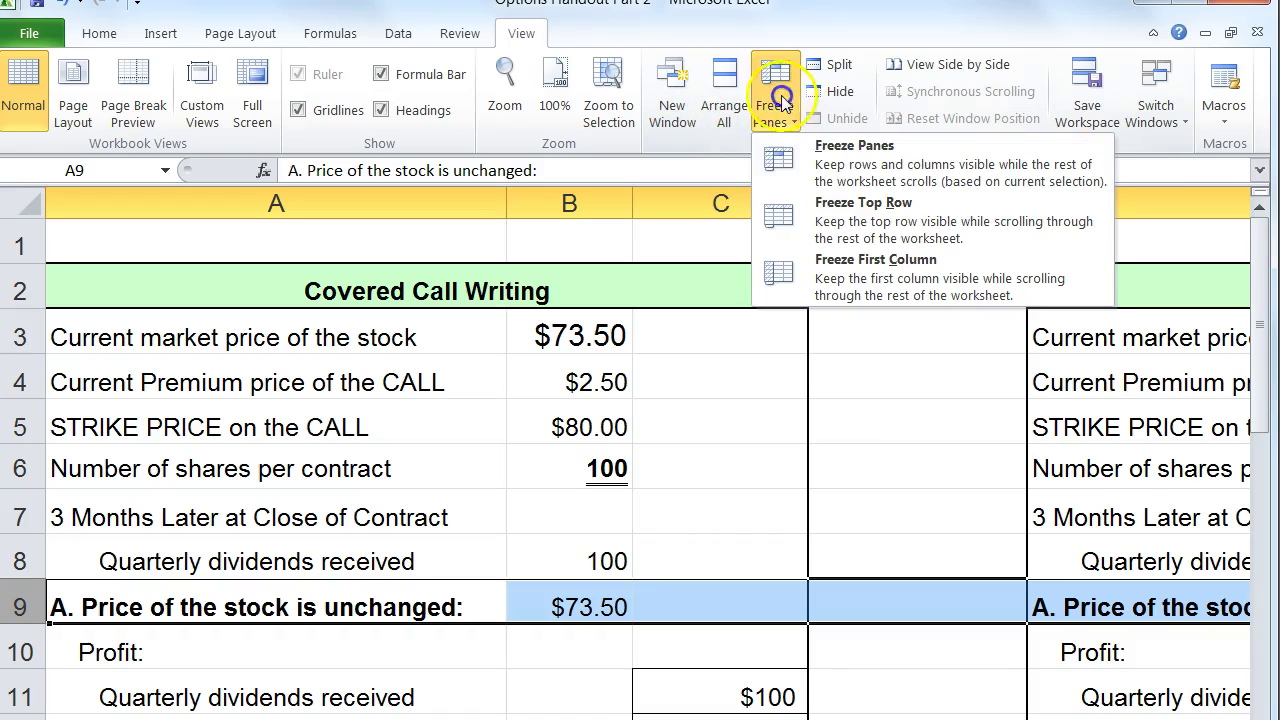
click(815, 166)
scroll(486, 439, down, 3)
scroll(486, 439, up, 3)
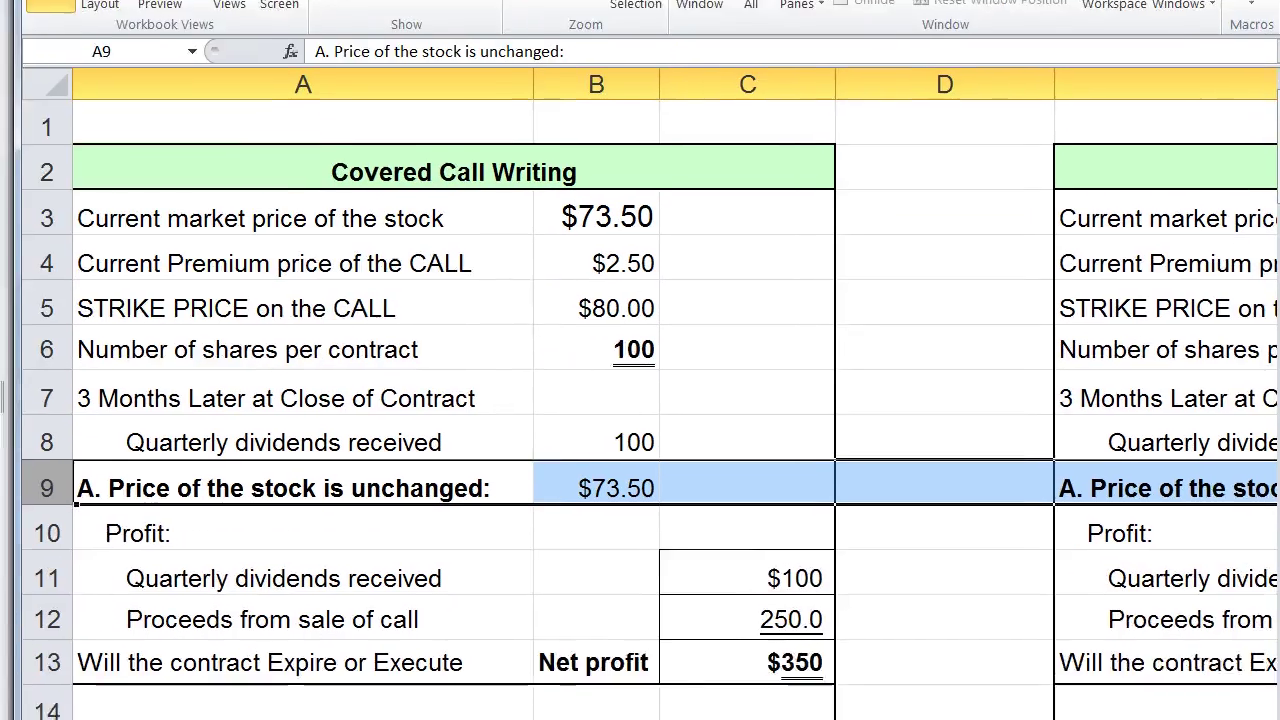
scroll(390, 356, down, 2)
scroll(390, 356, up, 2)
scroll(387, 357, down, 2)
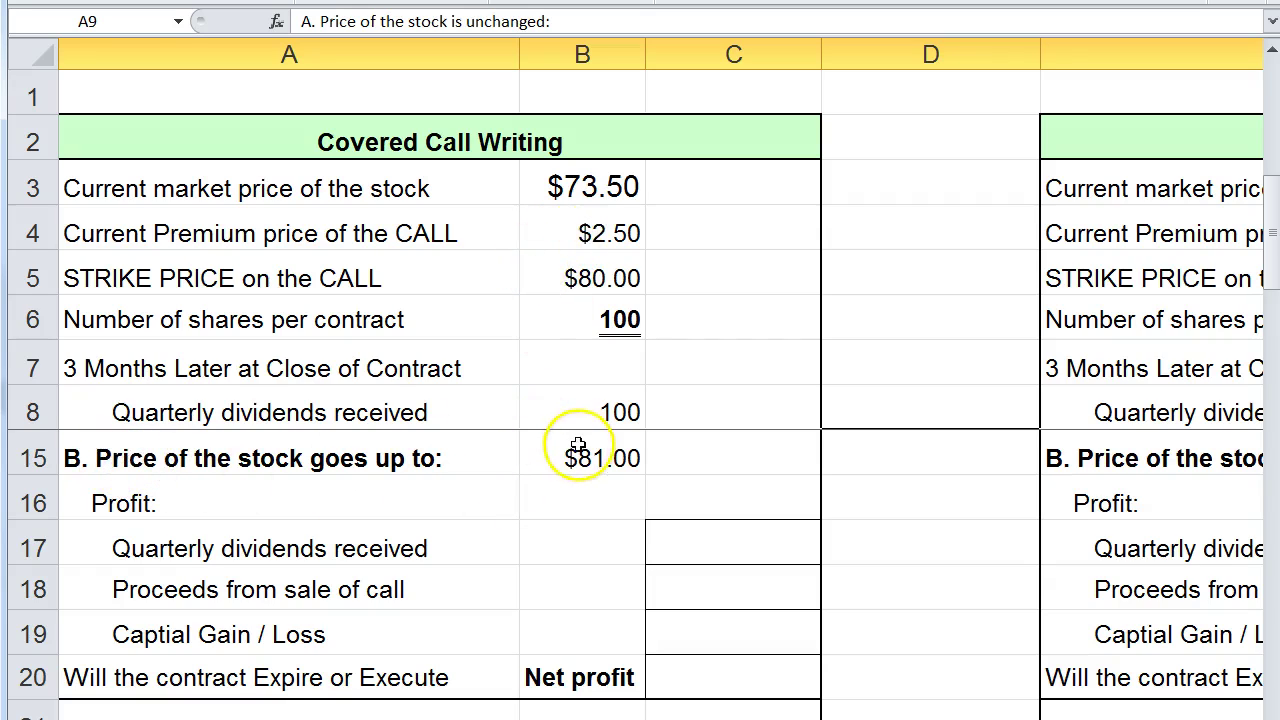
Enter the formula +B8 in C17 for scenario B's quarterly dividends received
click(691, 548)
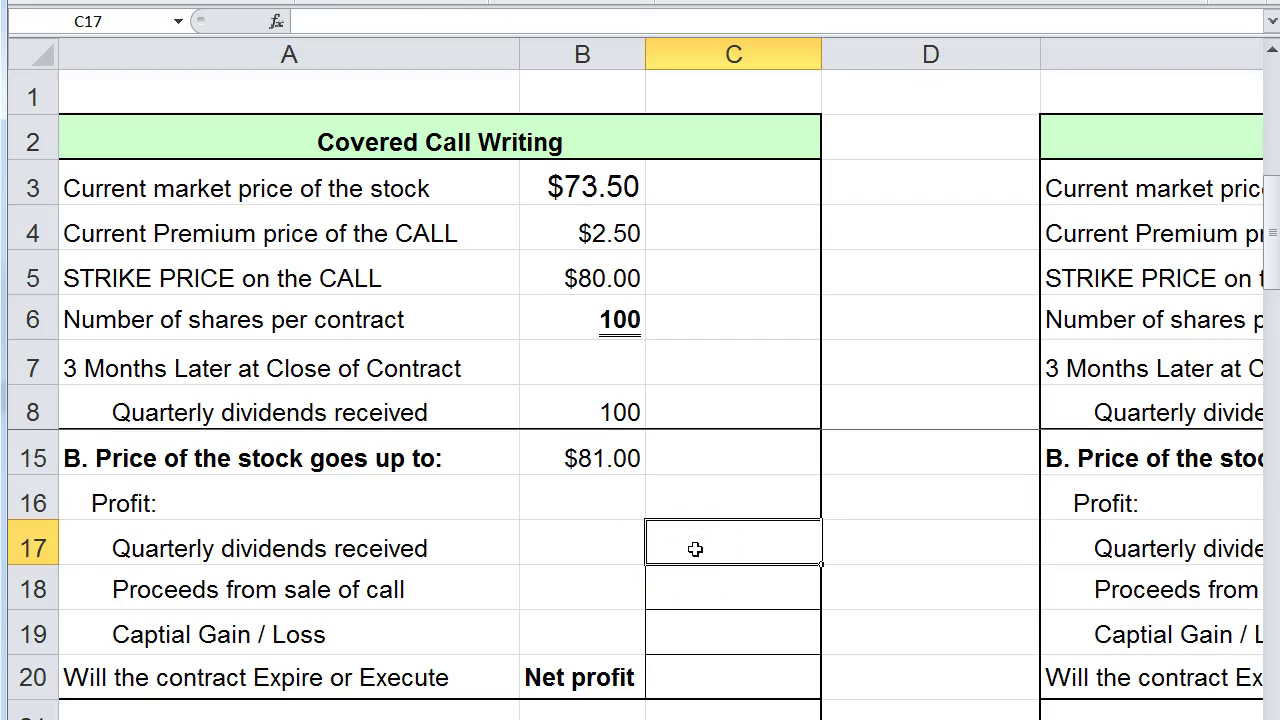
text(+)
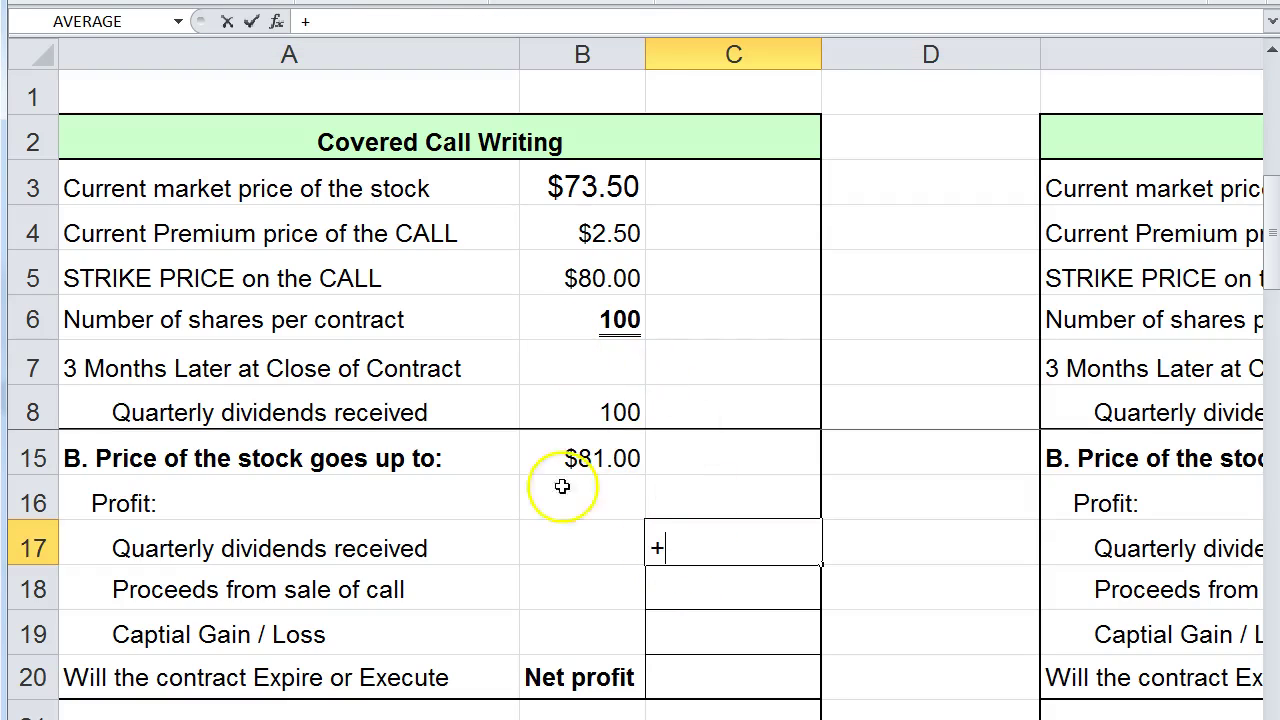
click(572, 412)
key(Return)
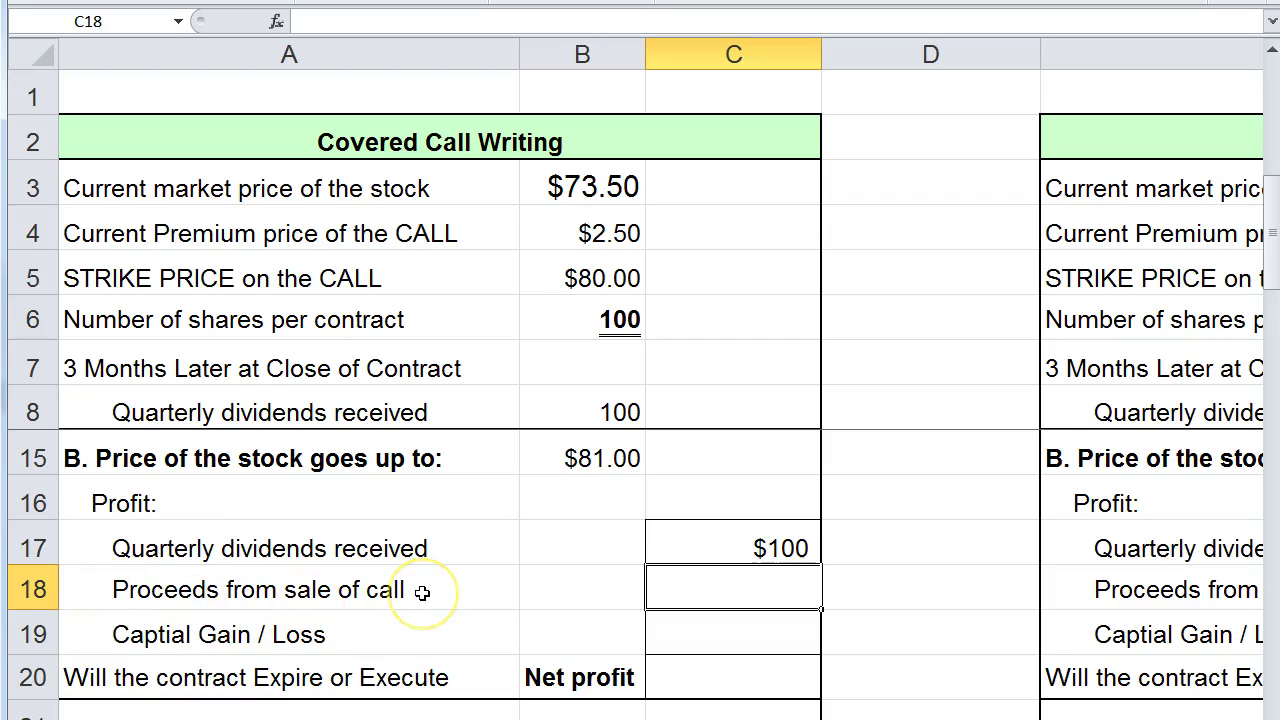
Enter the formula +B4*B6 in C18 to calculate scenario B's proceeds from the sale of the call
text(+)
click(566, 236)
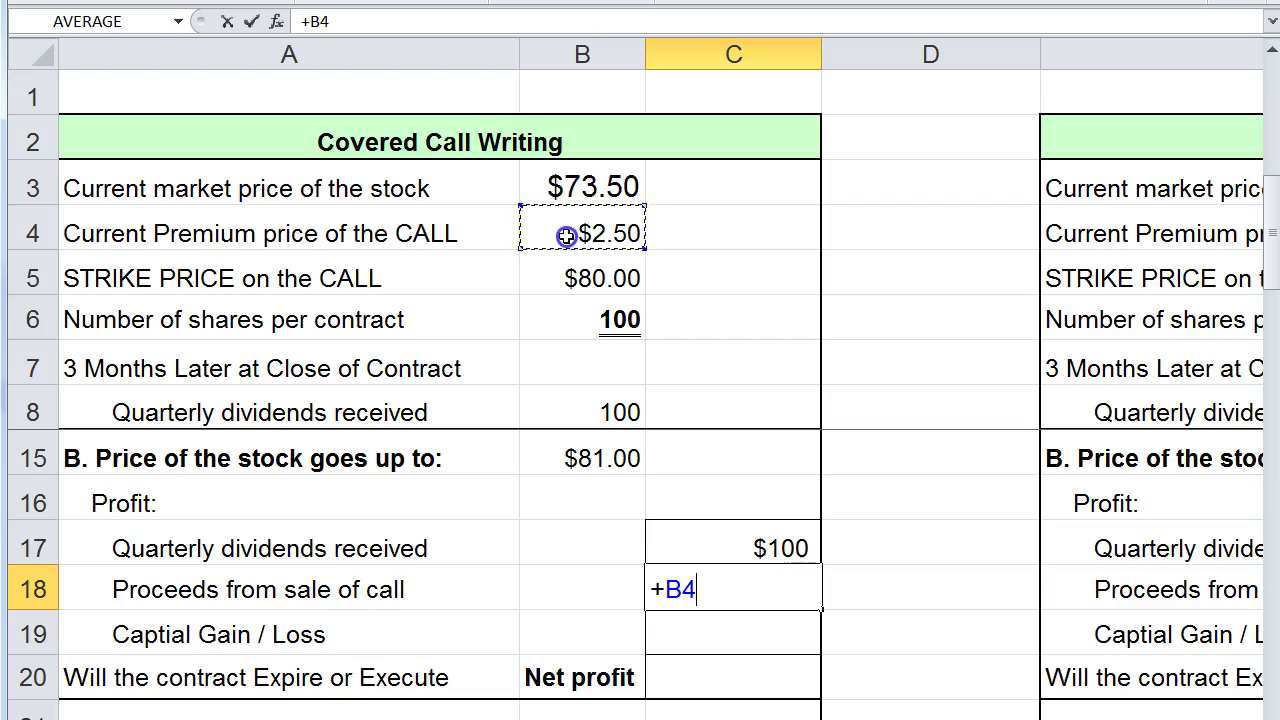
text(*)
click(545, 321)
key(Return)
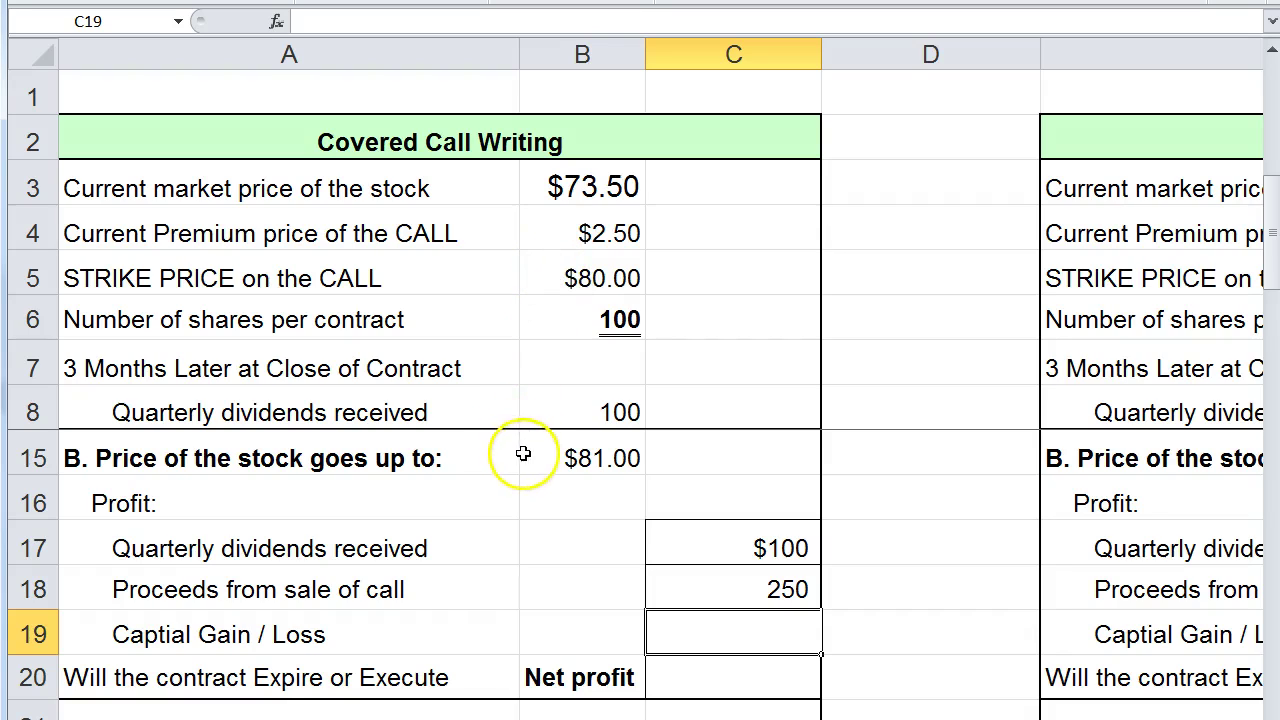
Enter the formula +B5-B3 in C19 for scenario B's capital gain per share
click(553, 277)
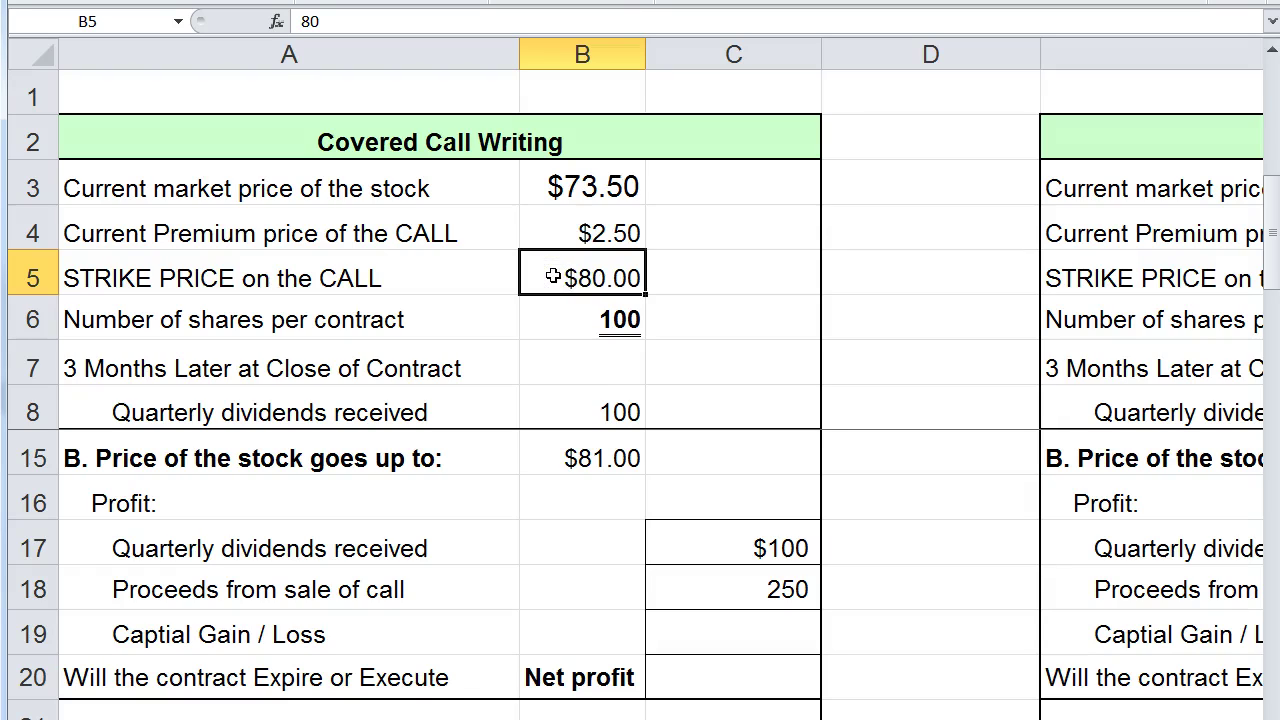
click(676, 638)
text(+)
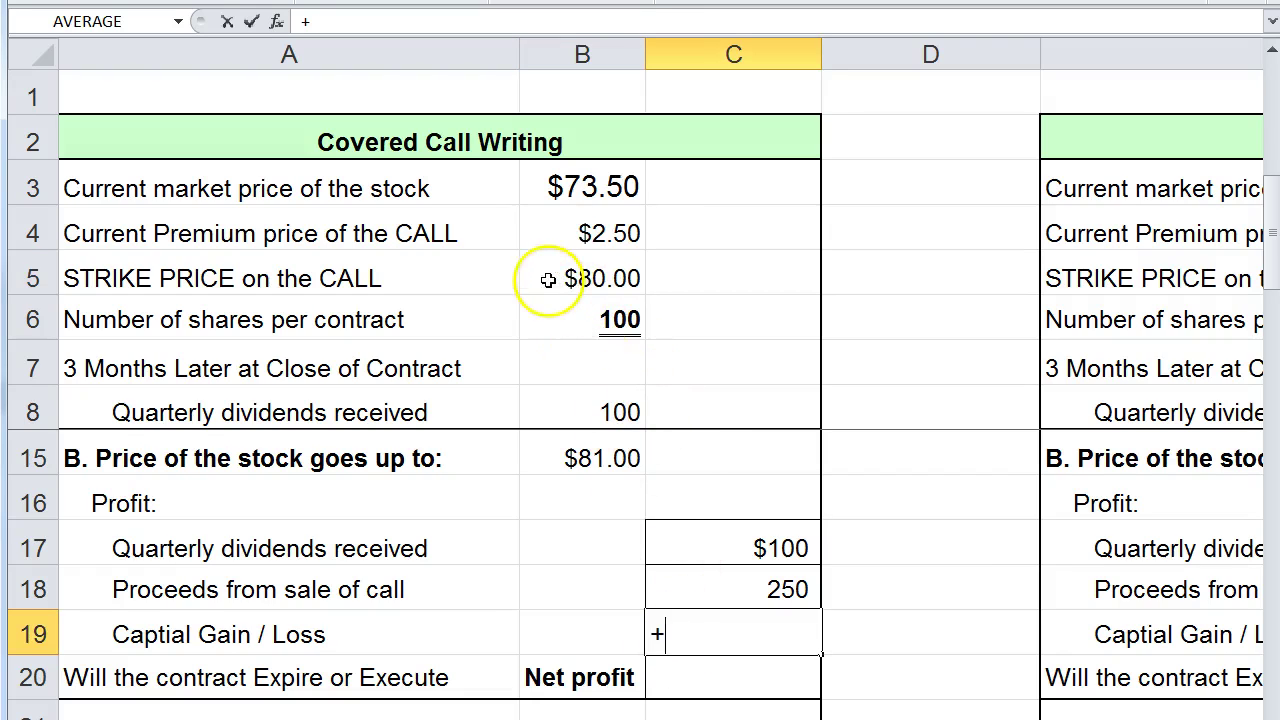
click(549, 278)
text(-)
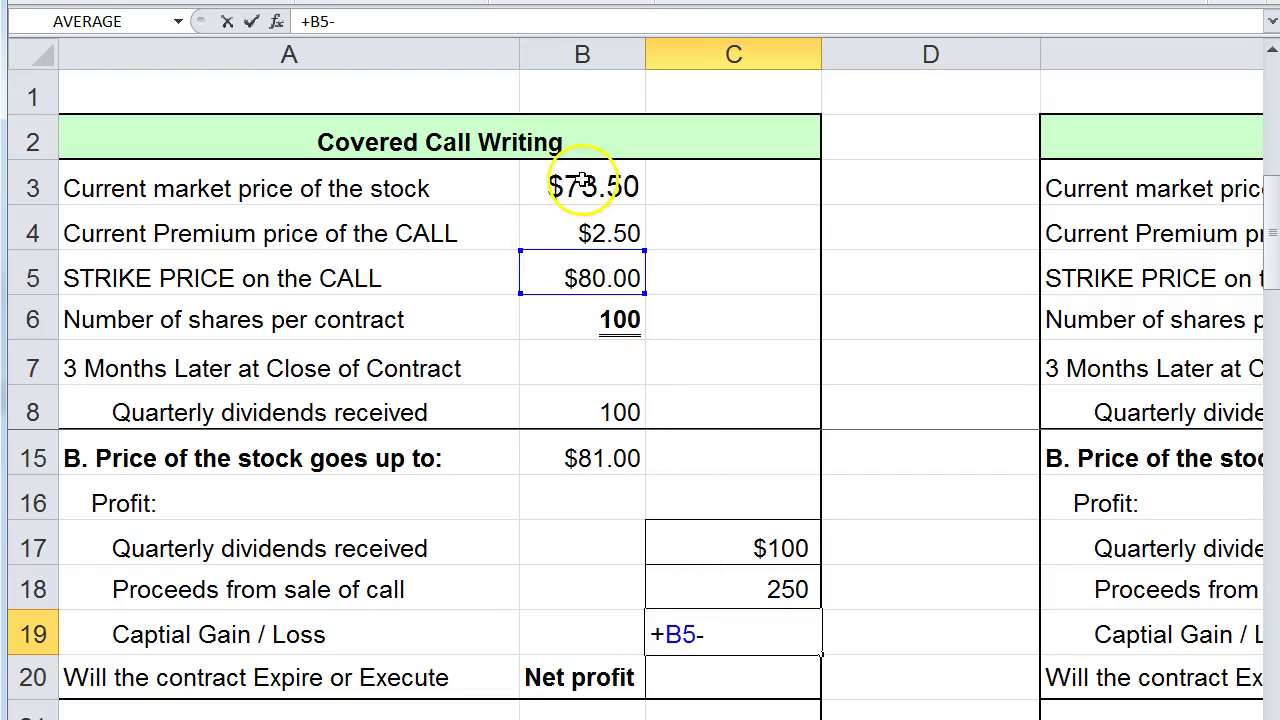
click(578, 190)
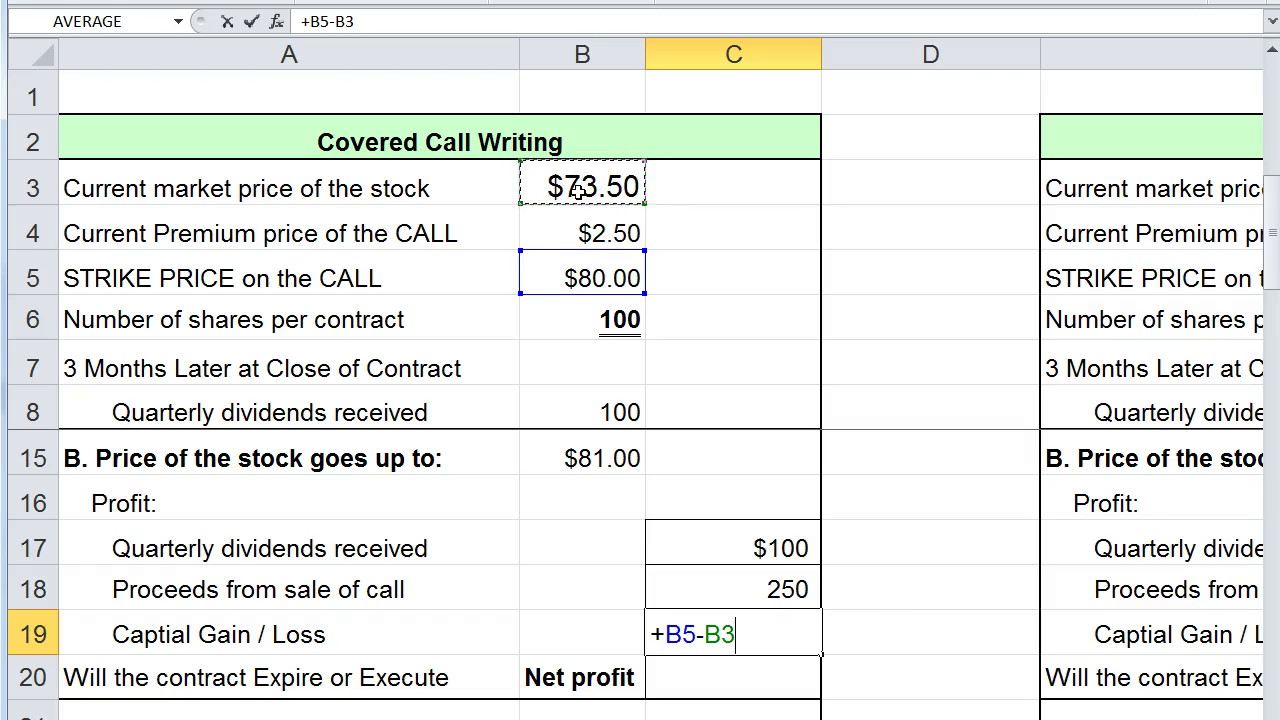
key(Return)
click(700, 625)
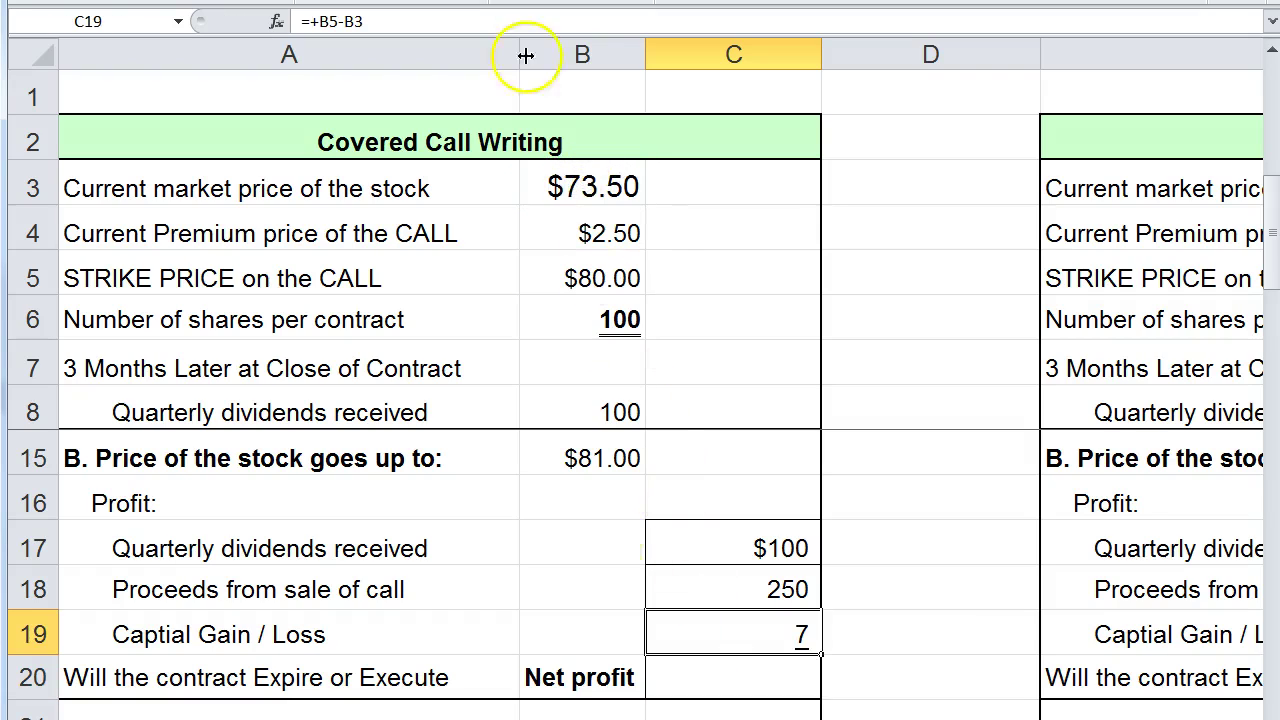
click(366, 22)
key(Return)
key(Down)
key(Down)
key(Down)
key(Down)
key(Down)
key(Down)
key(Down)
key(Down)
key(Down)
key(Down)
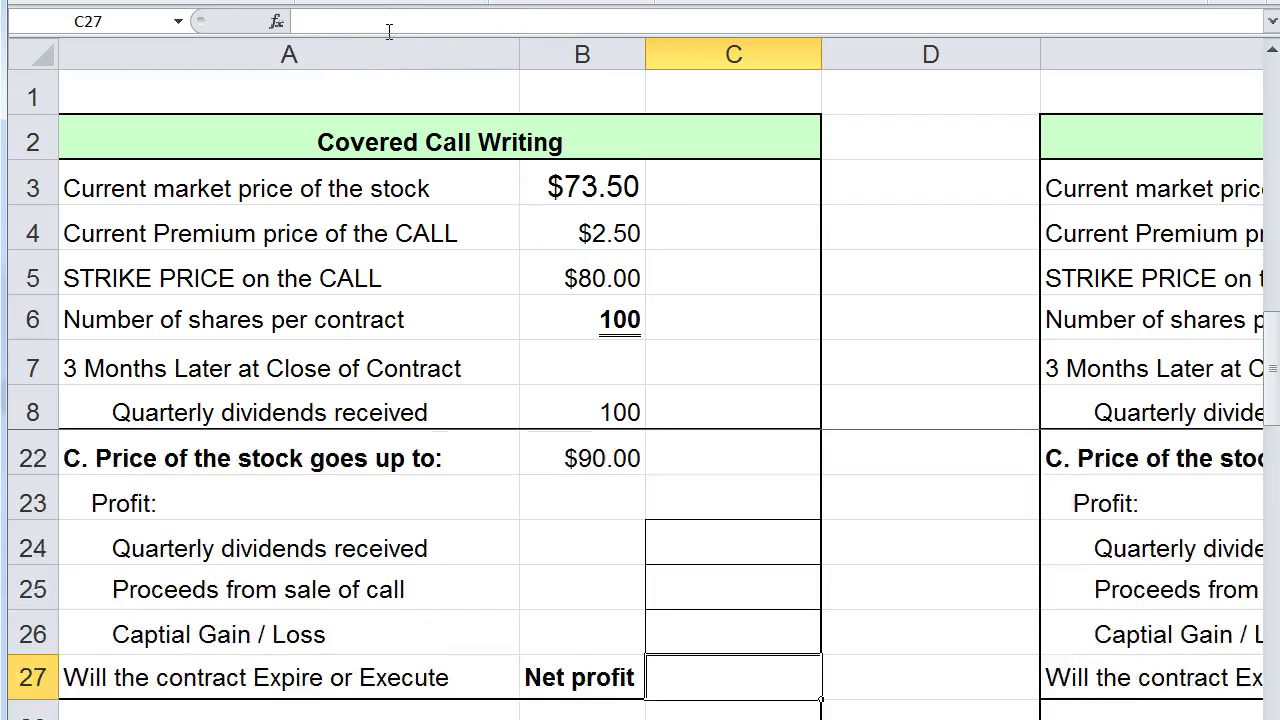
scroll(490, 640, up, 3)
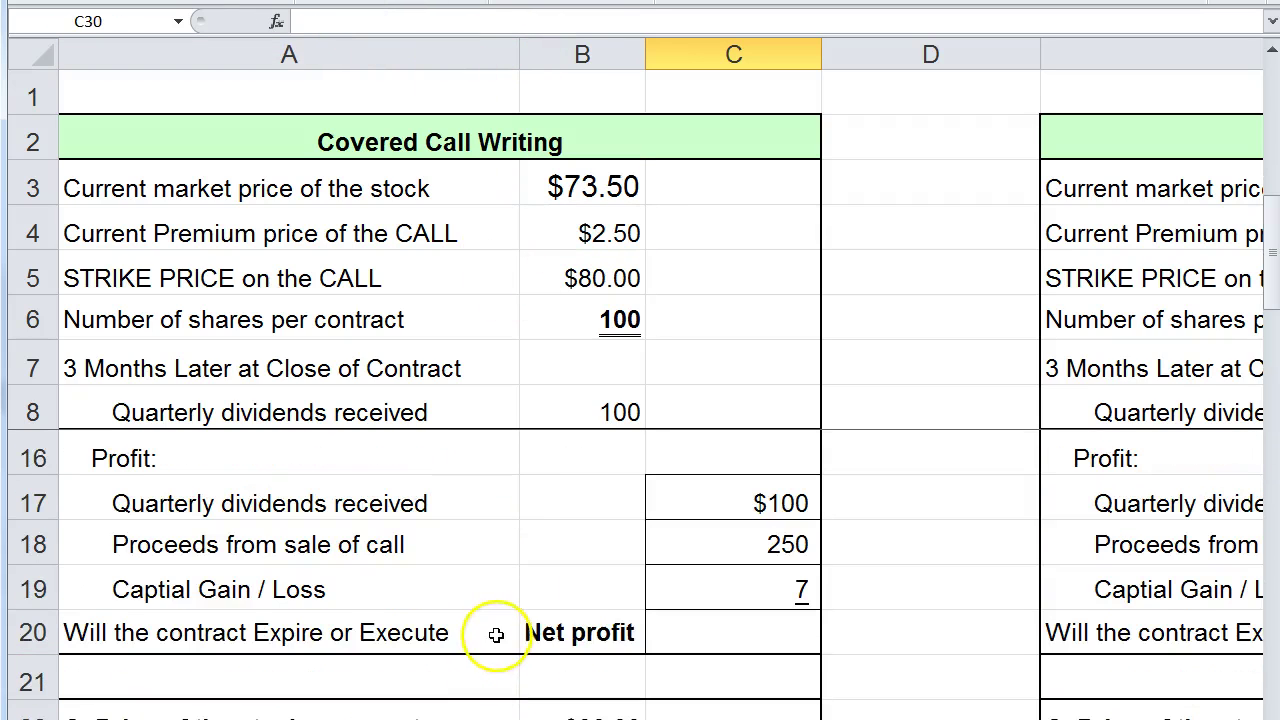
Change the capital gain formula in C19 to +(B5-B3)*B6 and check it against scenario B in the textbook table
click(657, 591)
click(366, 22)
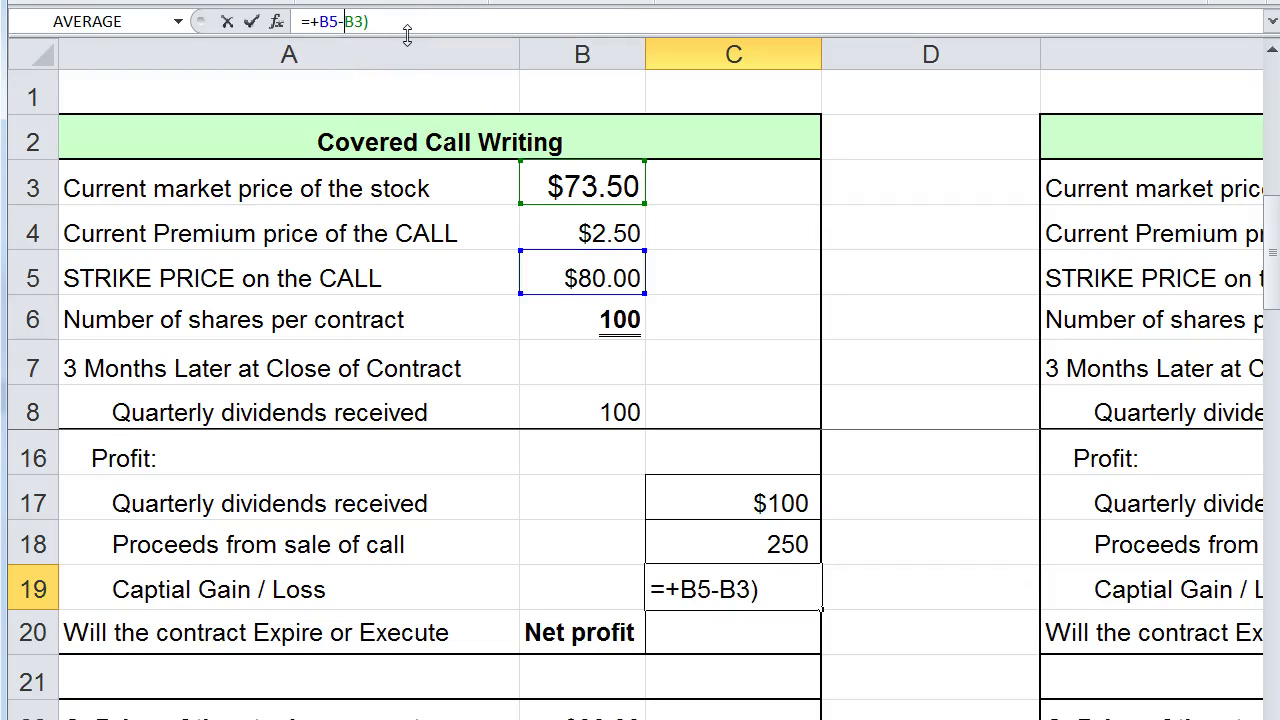
text(()
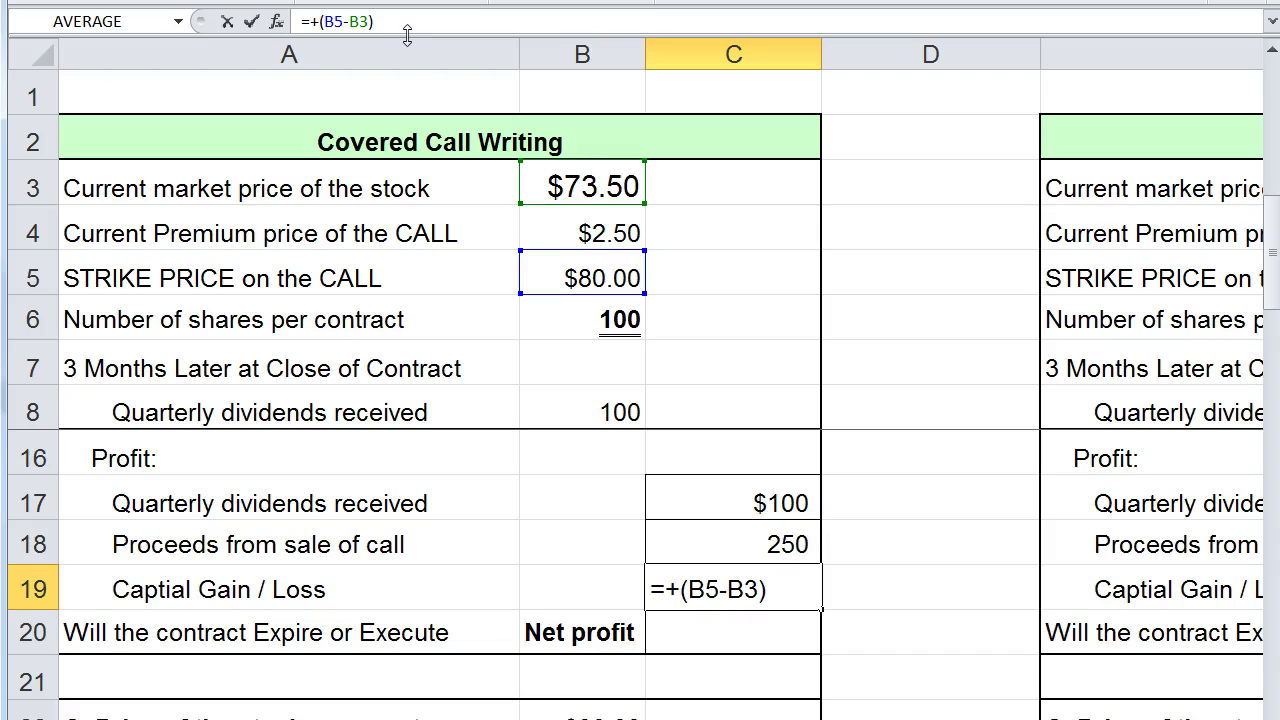
click(396, 21)
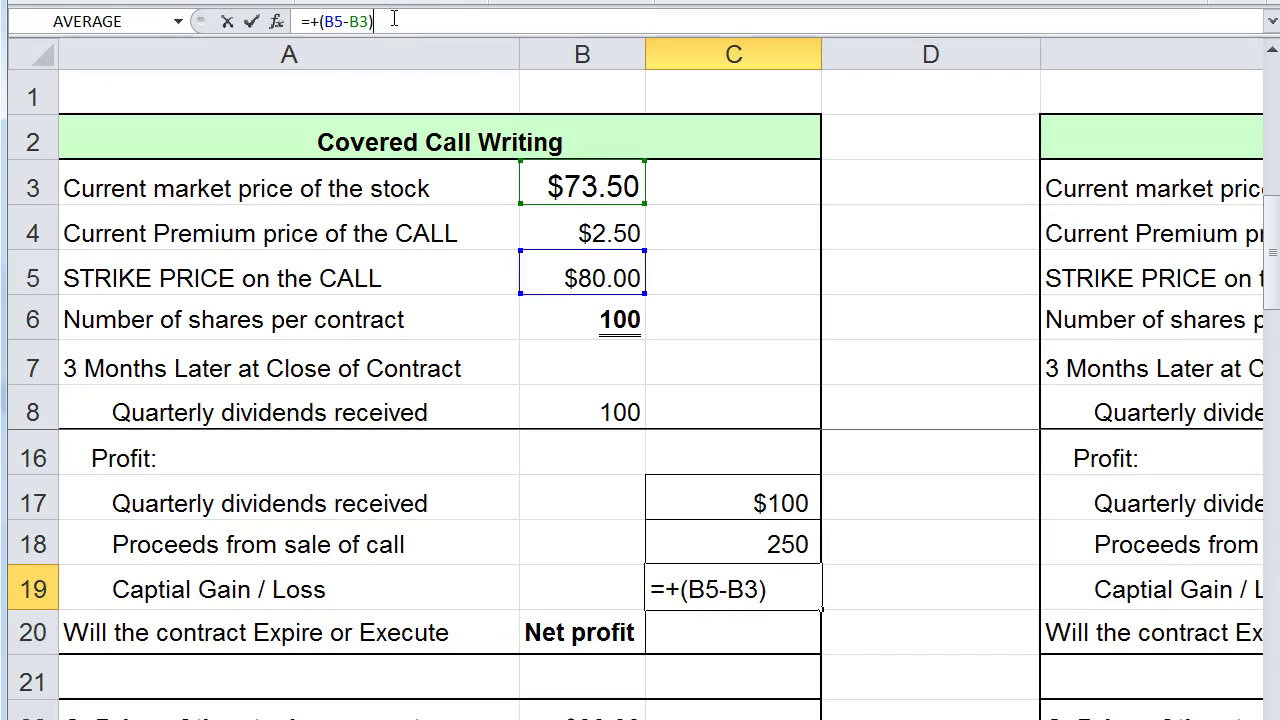
click(543, 318)
key(Return)
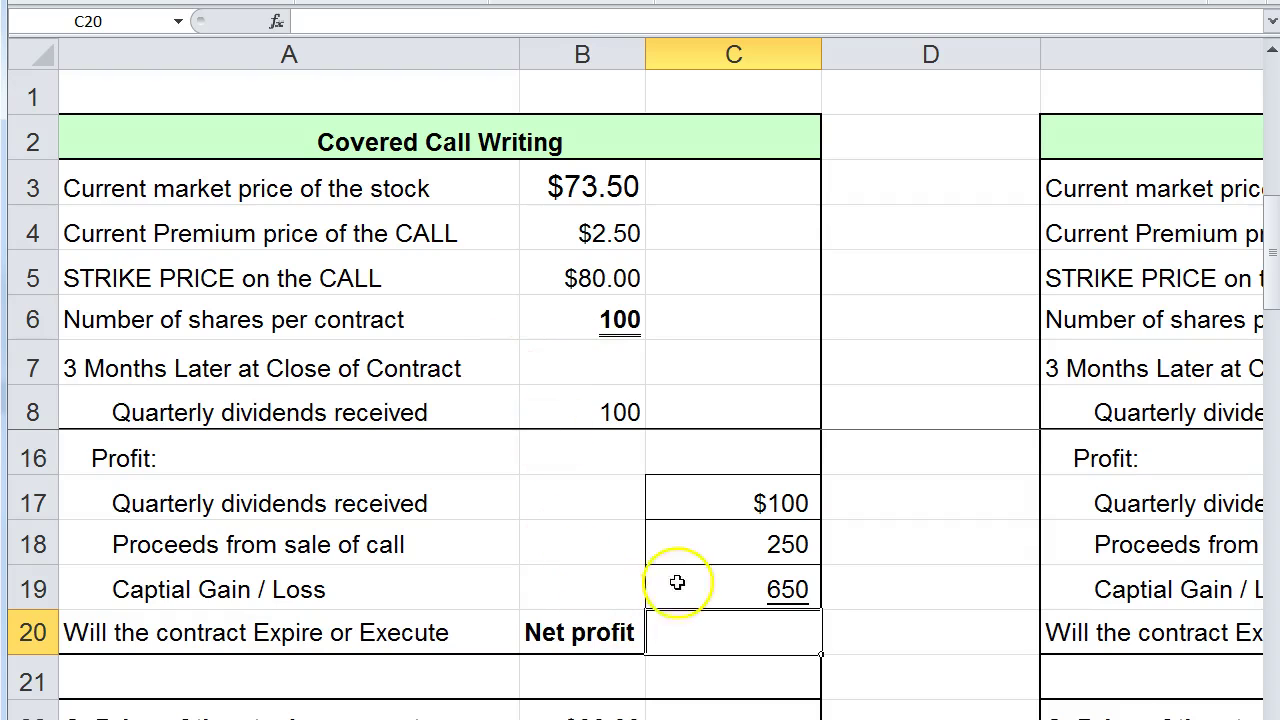
key(alt+Tab)
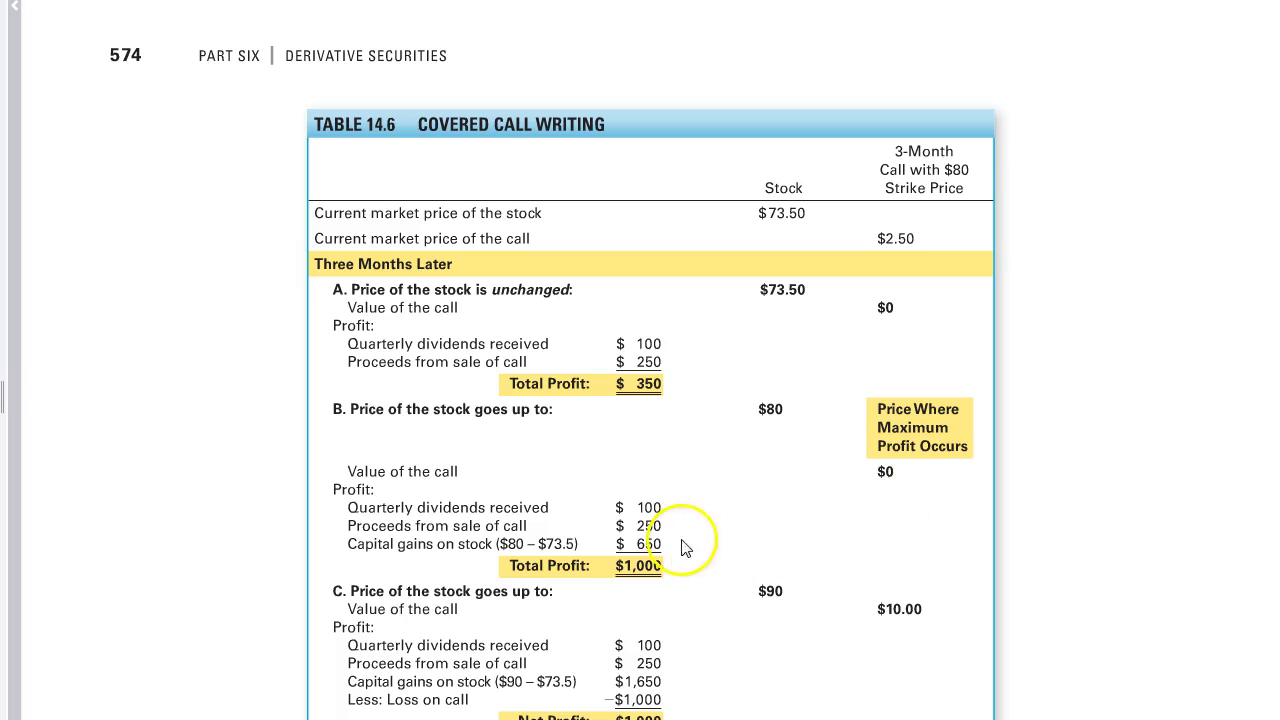
key(alt+Tab)
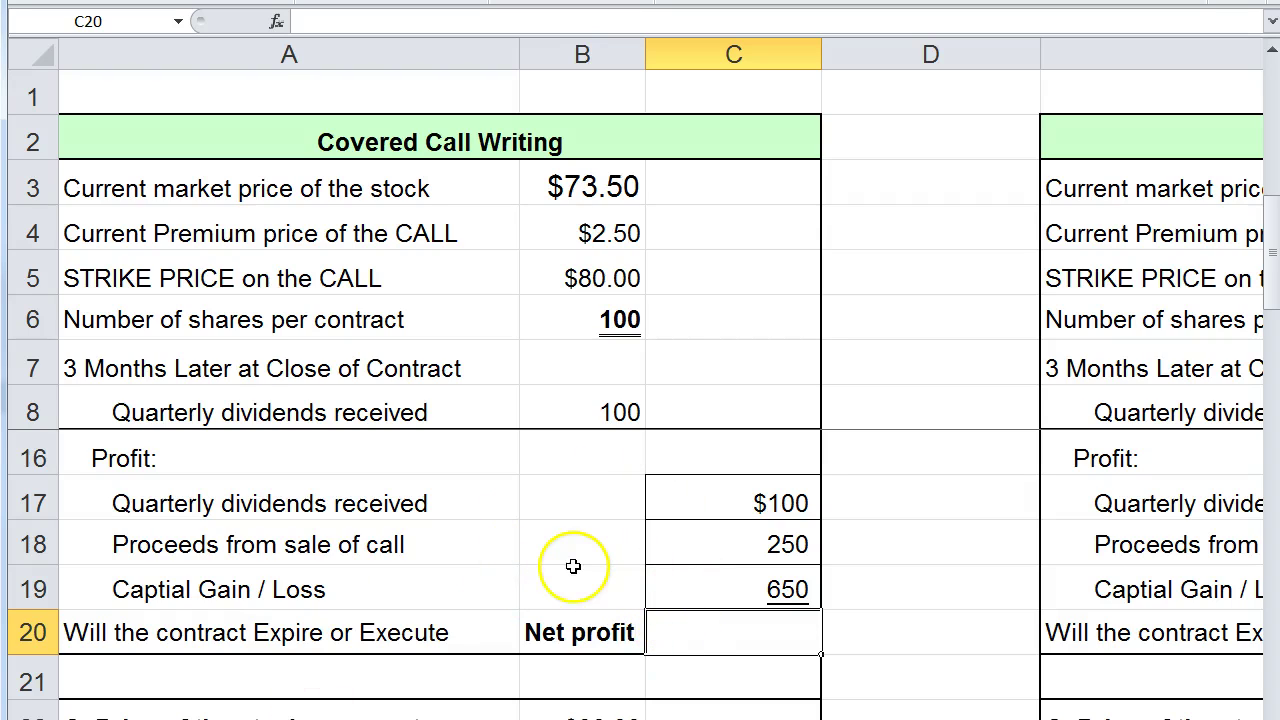
Enter the formula +C19+C18+C17 in C20 for scenario B's net profit
text(+)
click(700, 585)
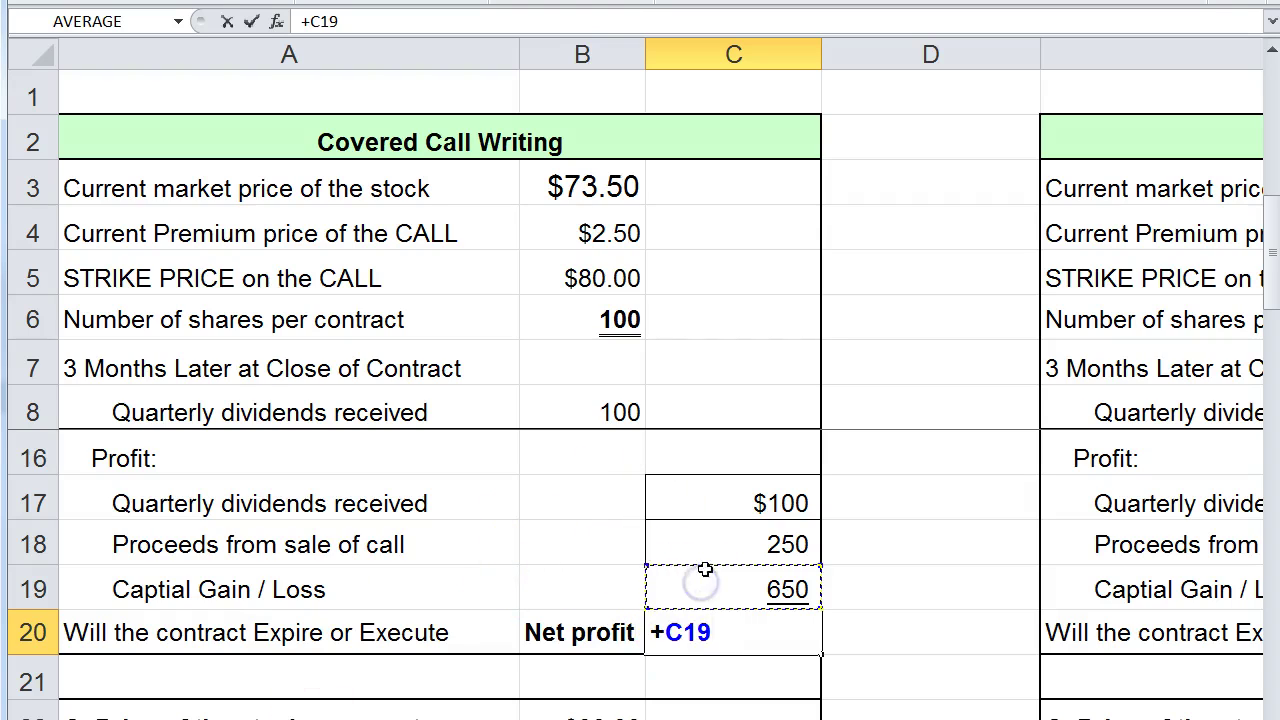
text(+)
click(716, 540)
text(+)
click(716, 490)
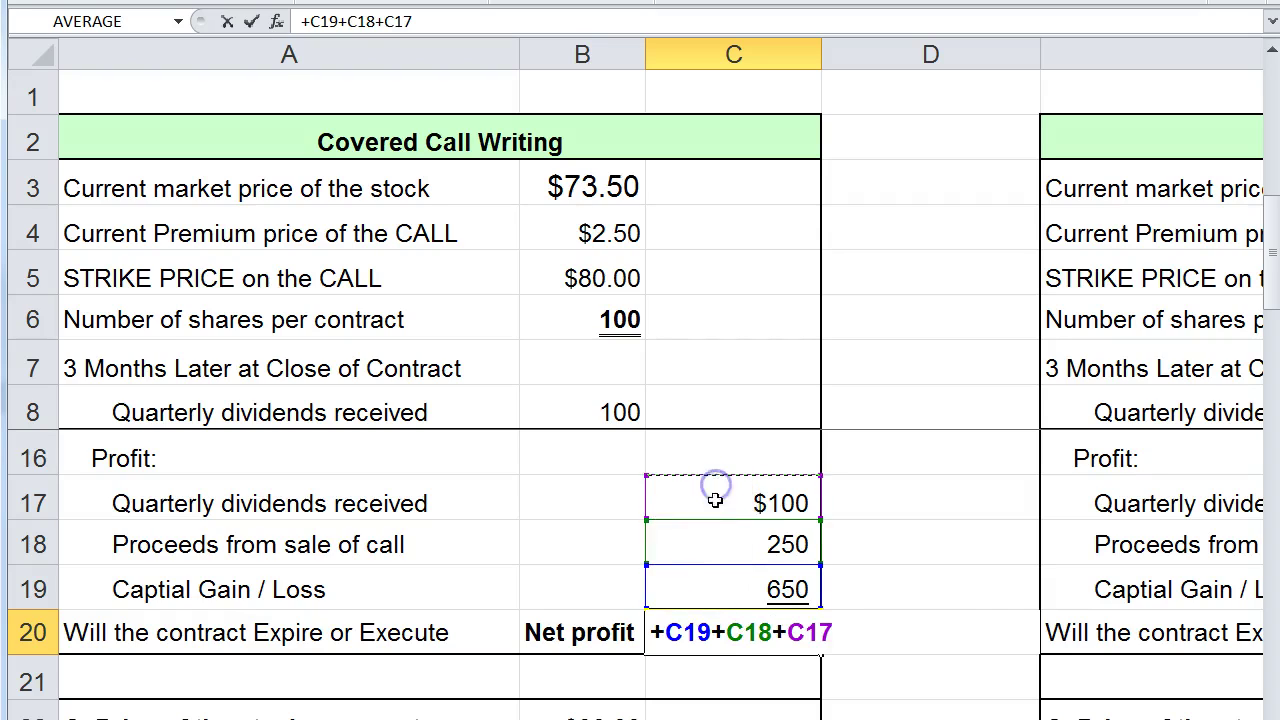
key(Return)
click(680, 635)
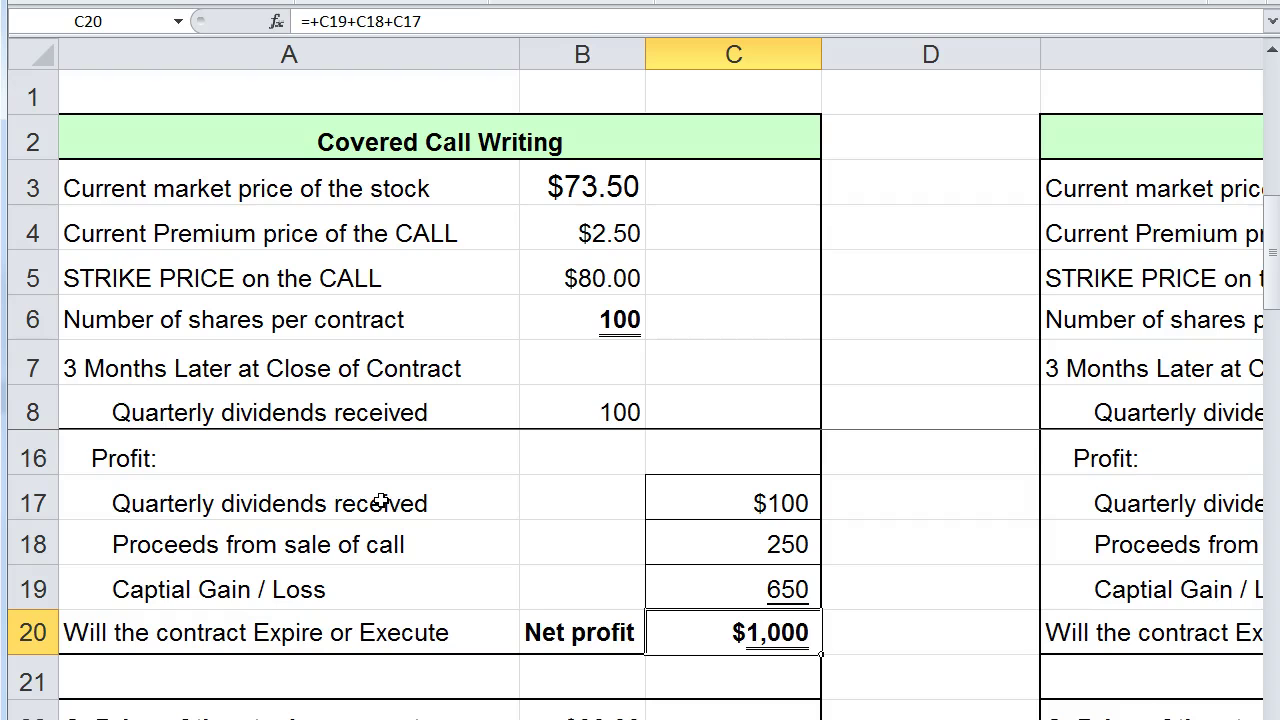
Enter the formula +B8 in C24 for scenario C's quarterly dividends received
click(466, 504)
scroll(469, 508, down, 2)
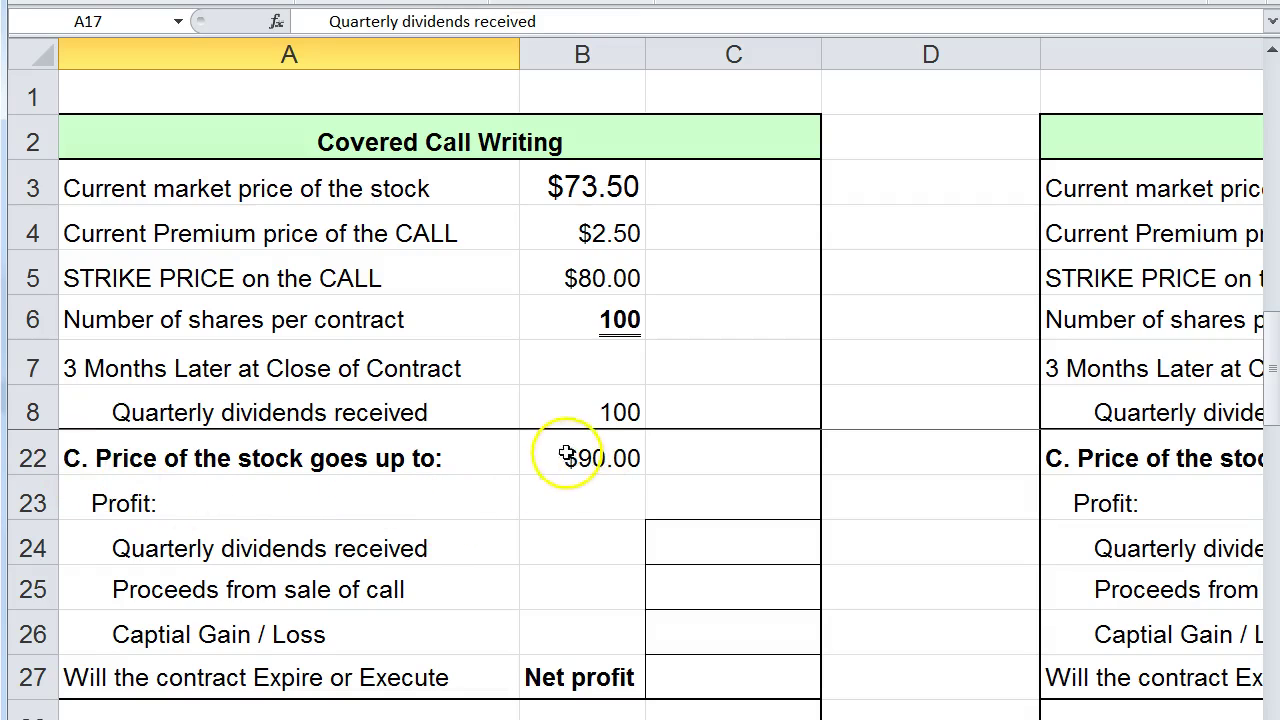
click(533, 459)
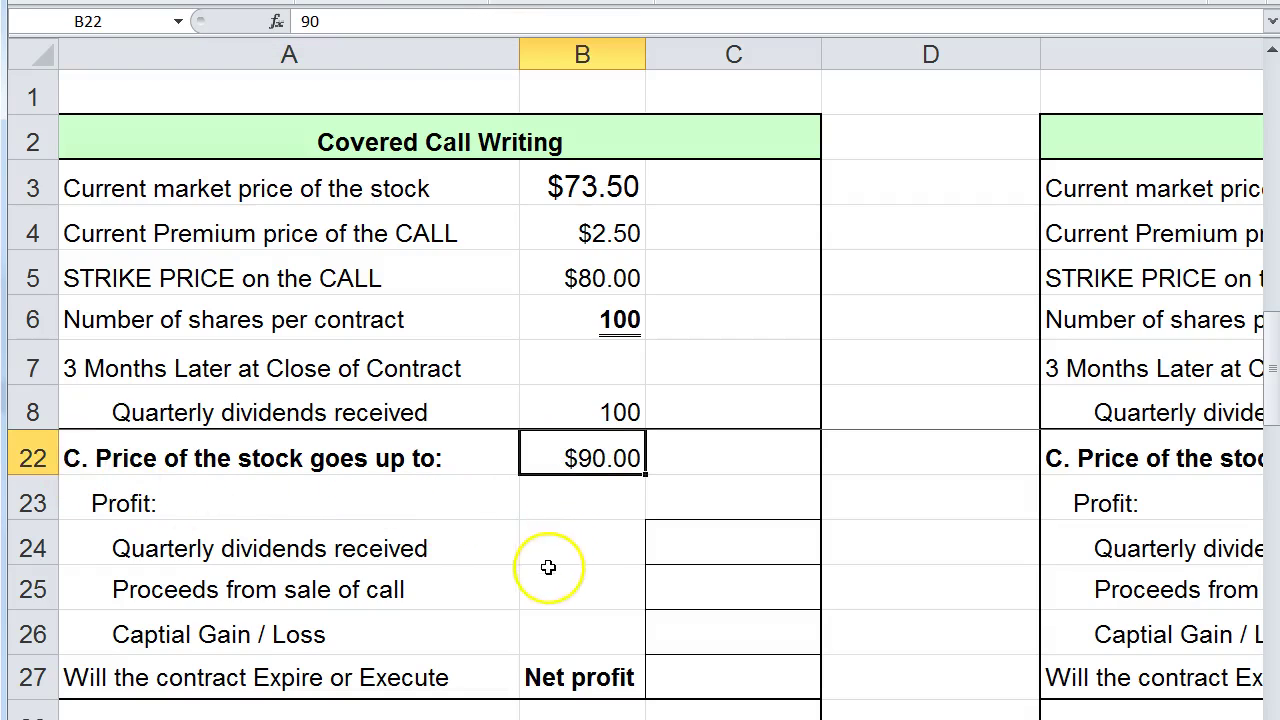
click(741, 545)
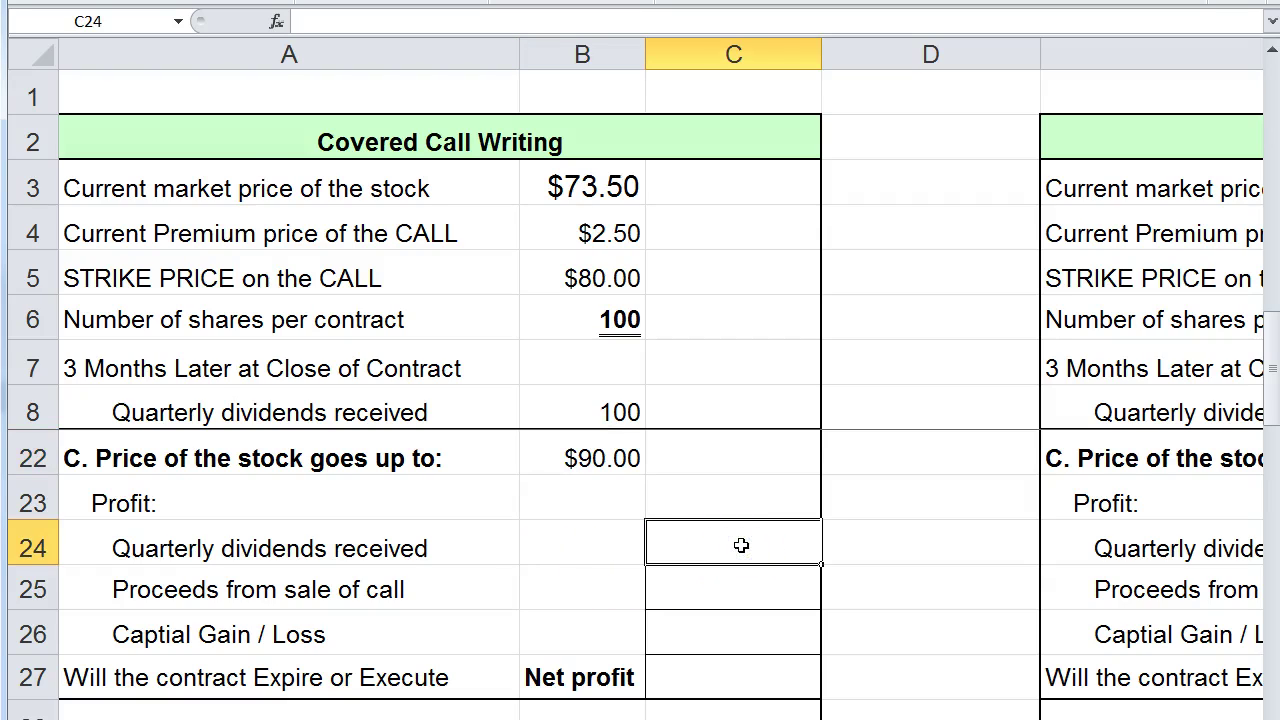
text(+)
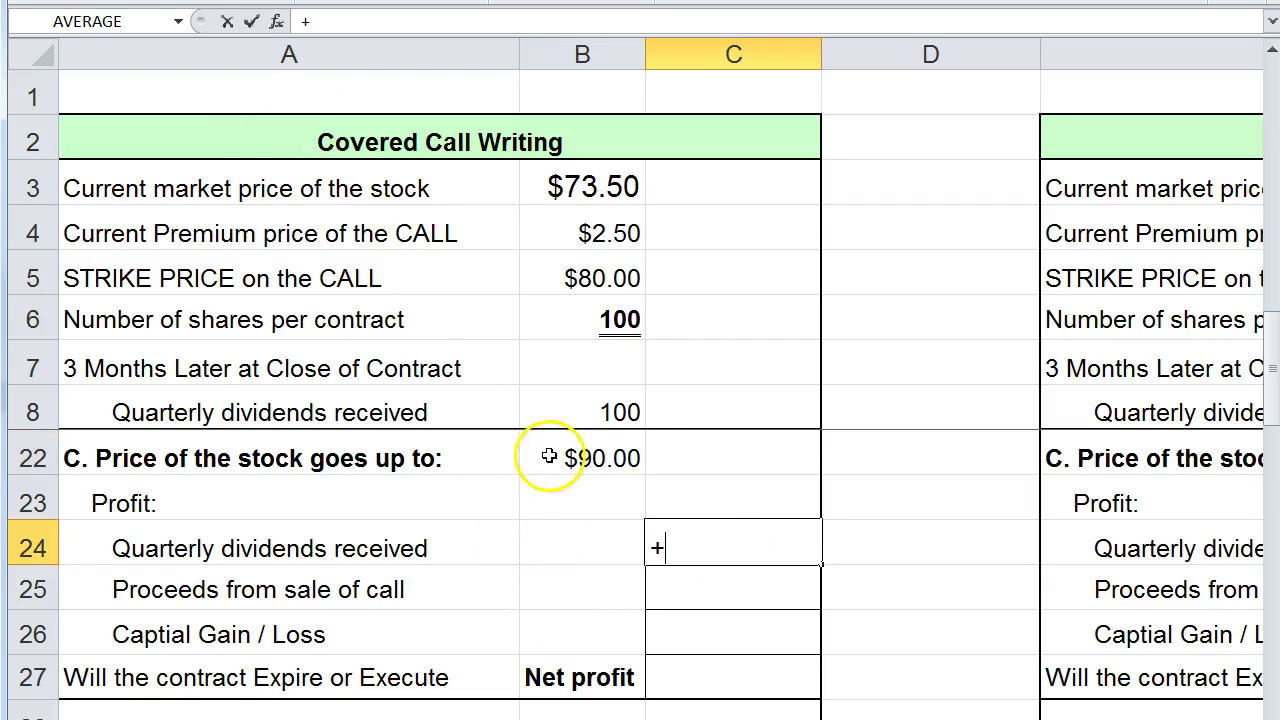
click(560, 393)
key(Return)
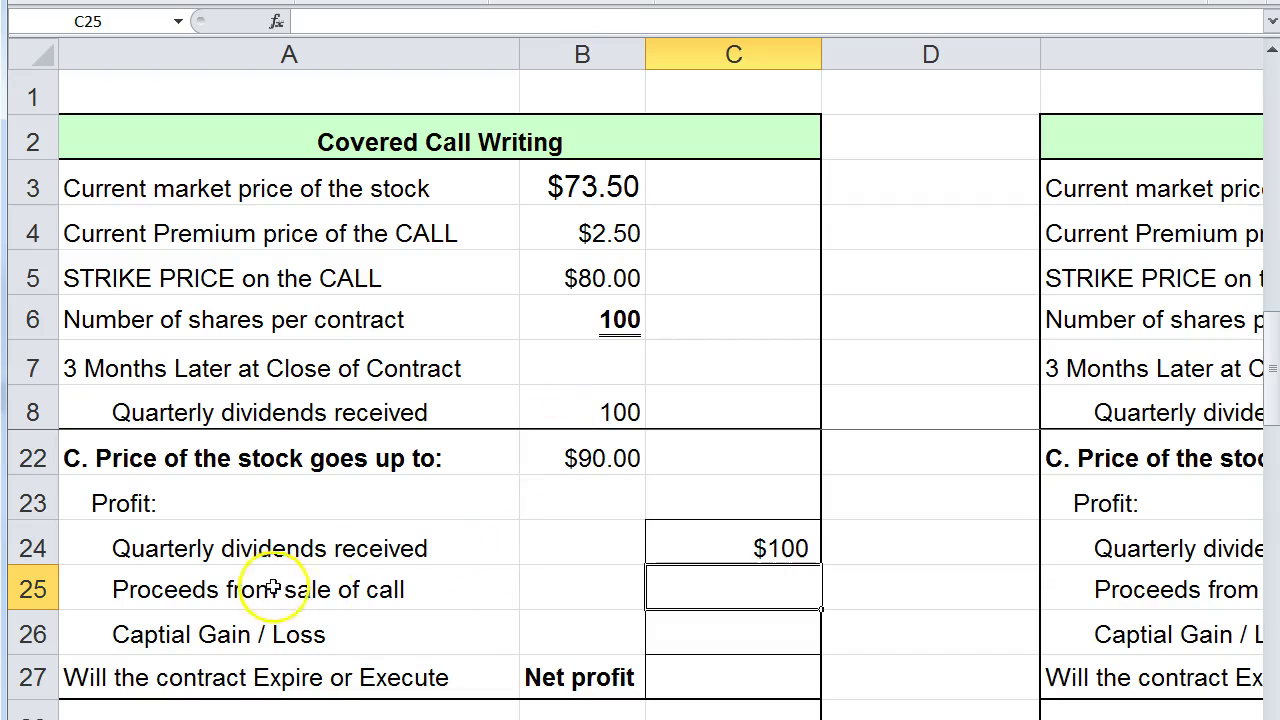
Enter the formula +B4*B6 in C25 to calculate scenario C's proceeds from the sale of the call
text(+)
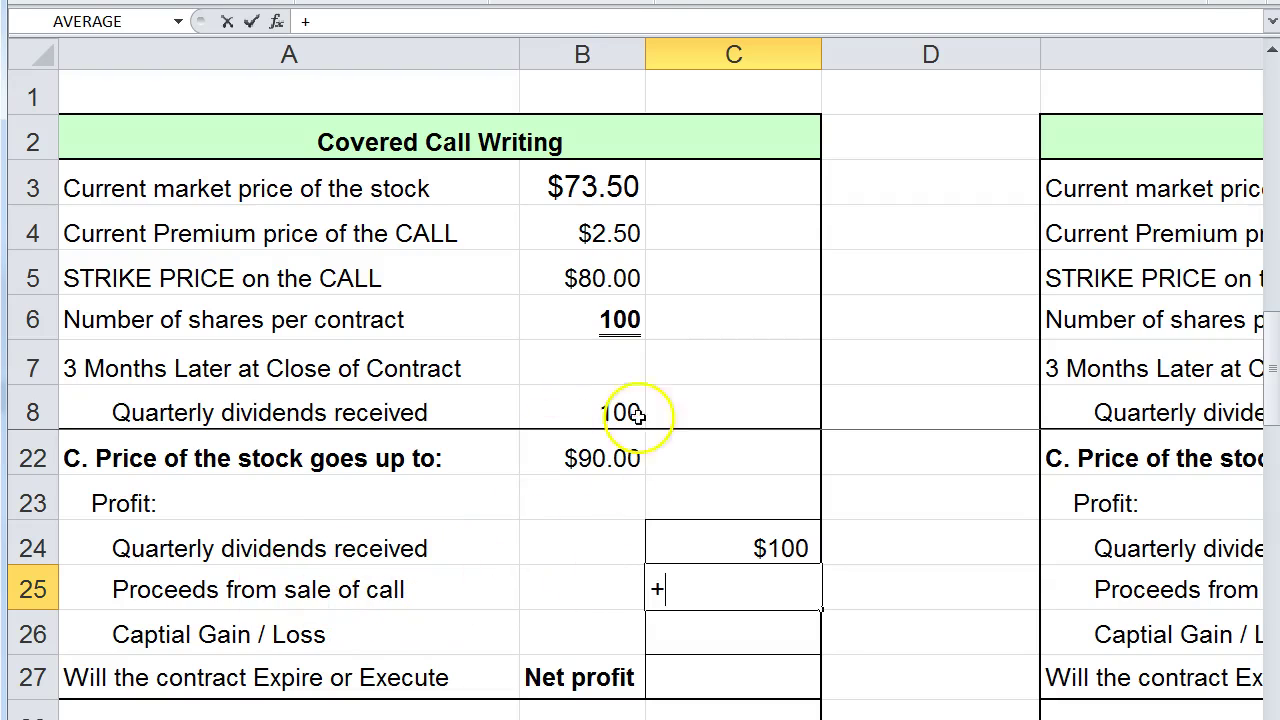
click(568, 233)
text(*)
click(566, 322)
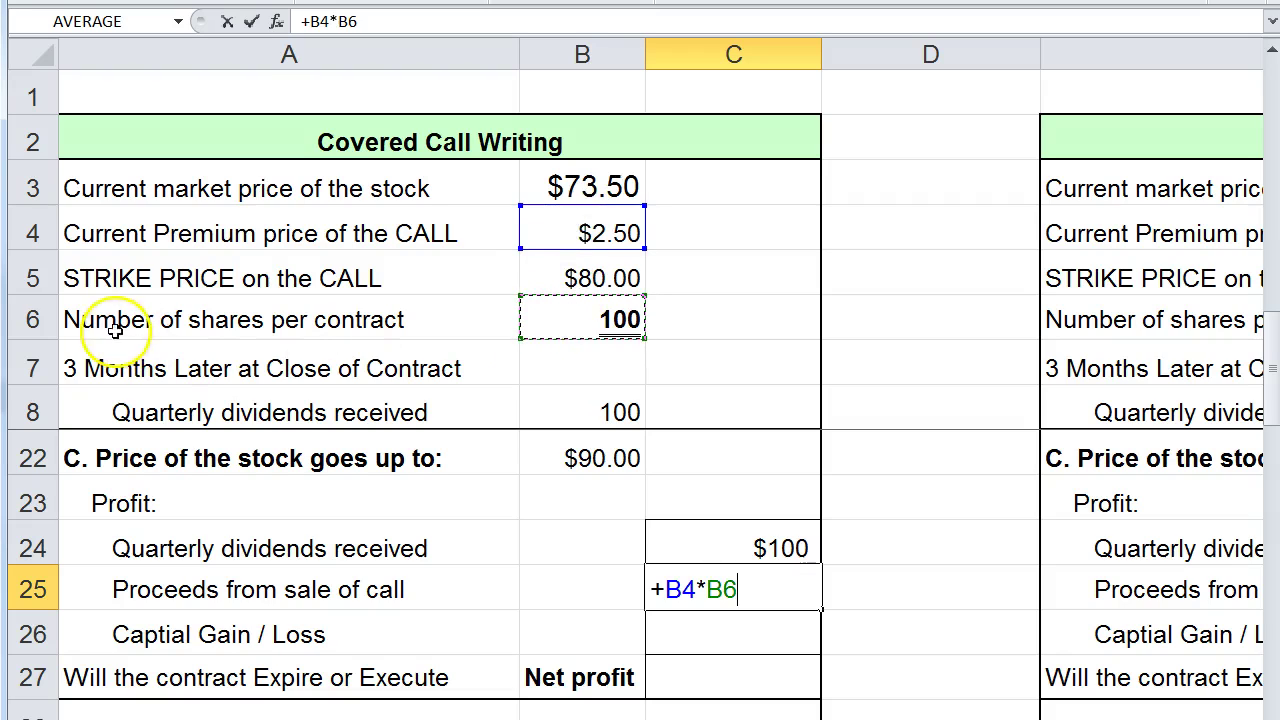
key(Return)
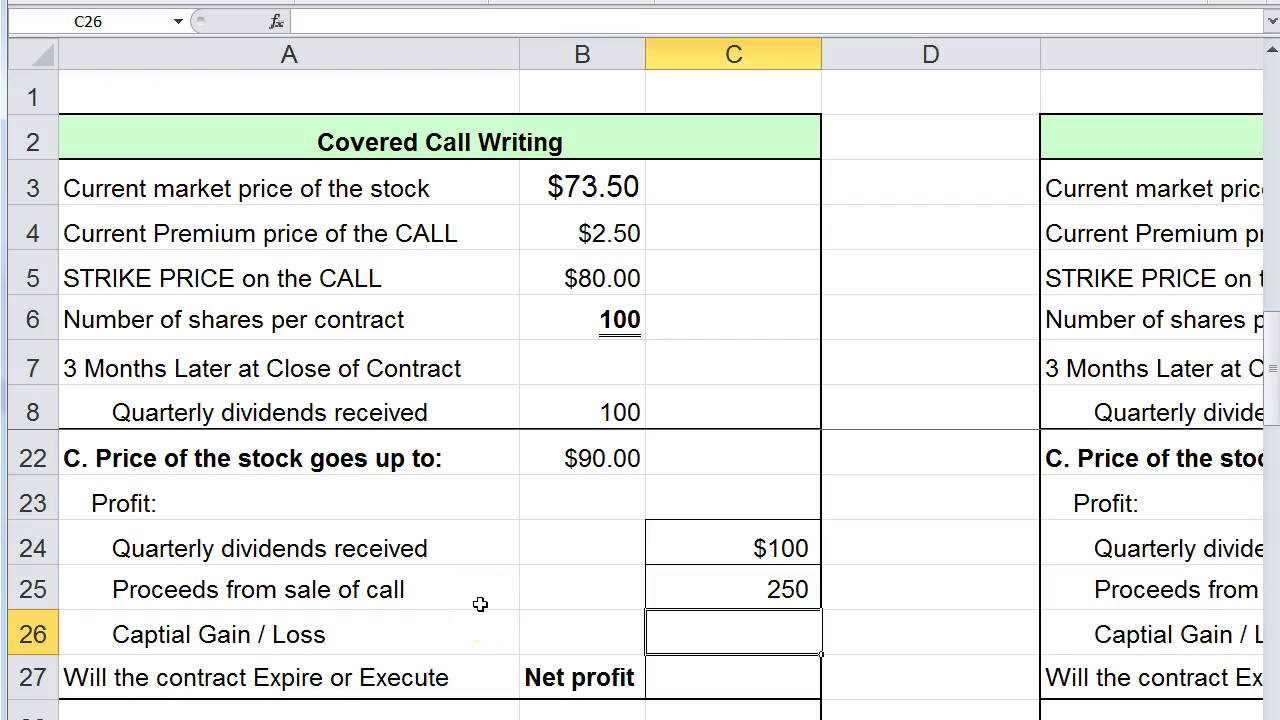
Enter the formula +(B5-B3)*100 in C26 for scenario C's capital gain on the stock
text(+)
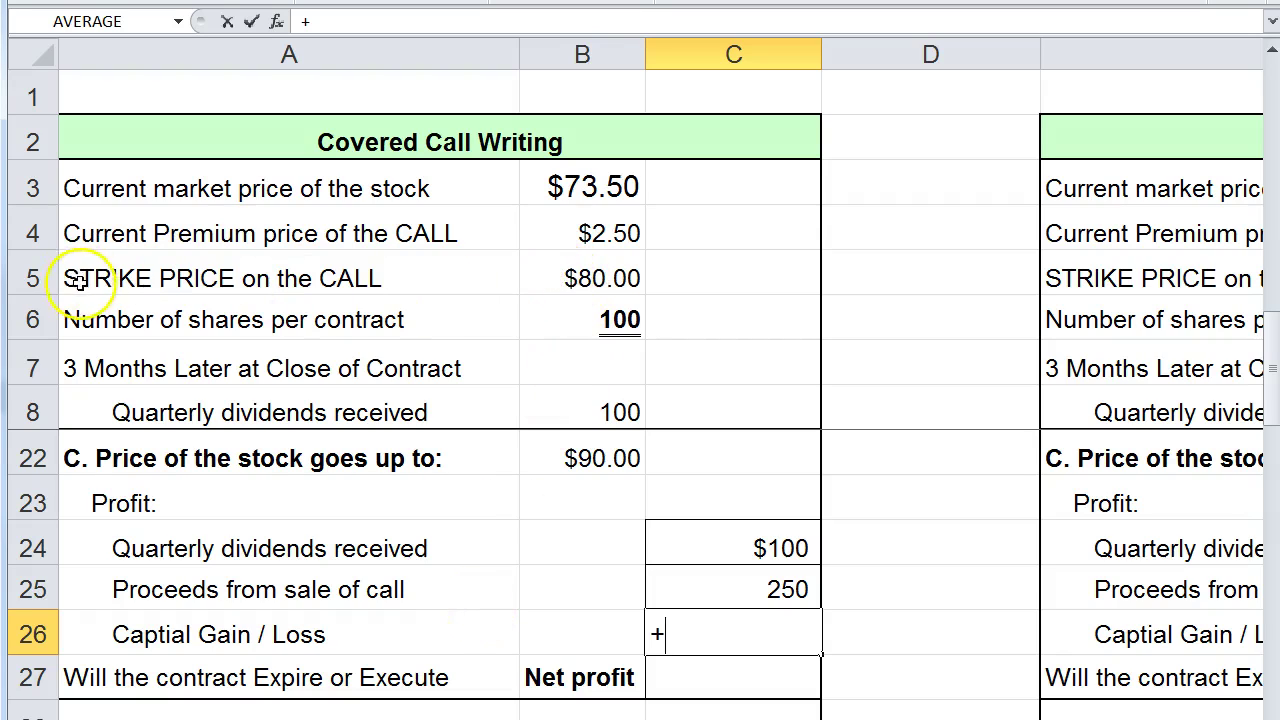
click(555, 278)
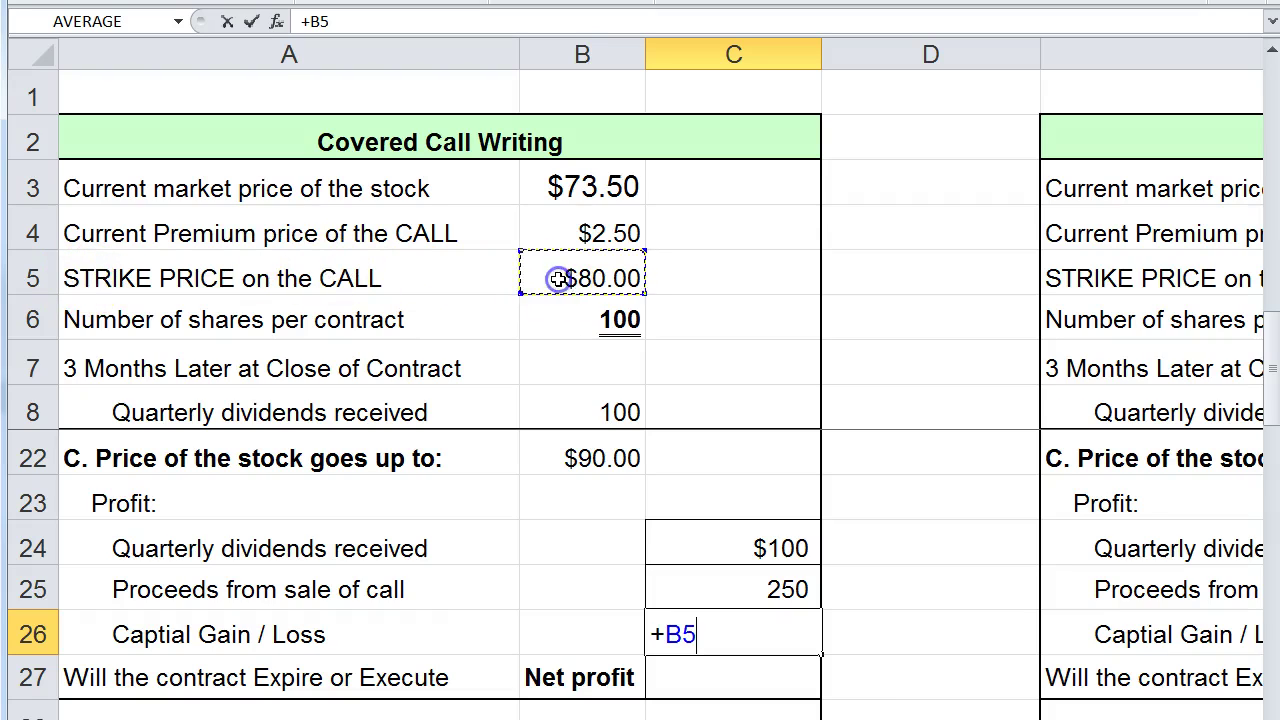
text(-)
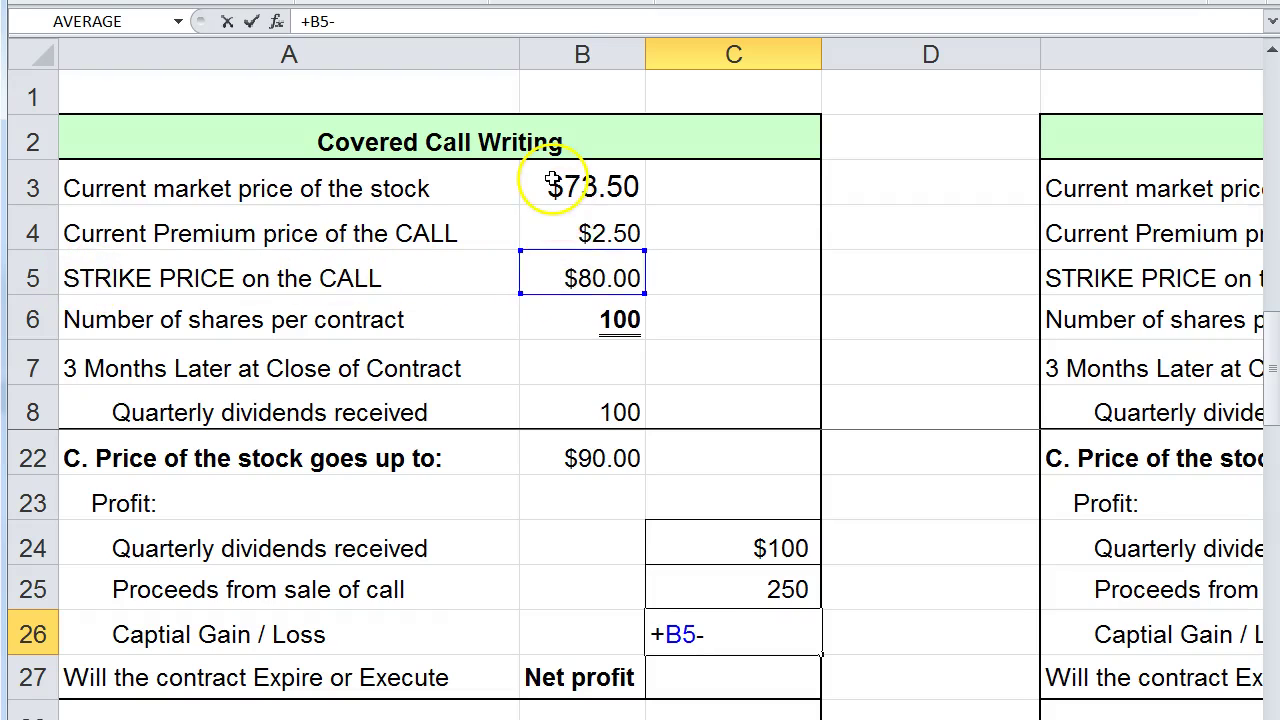
click(553, 183)
text(*100)
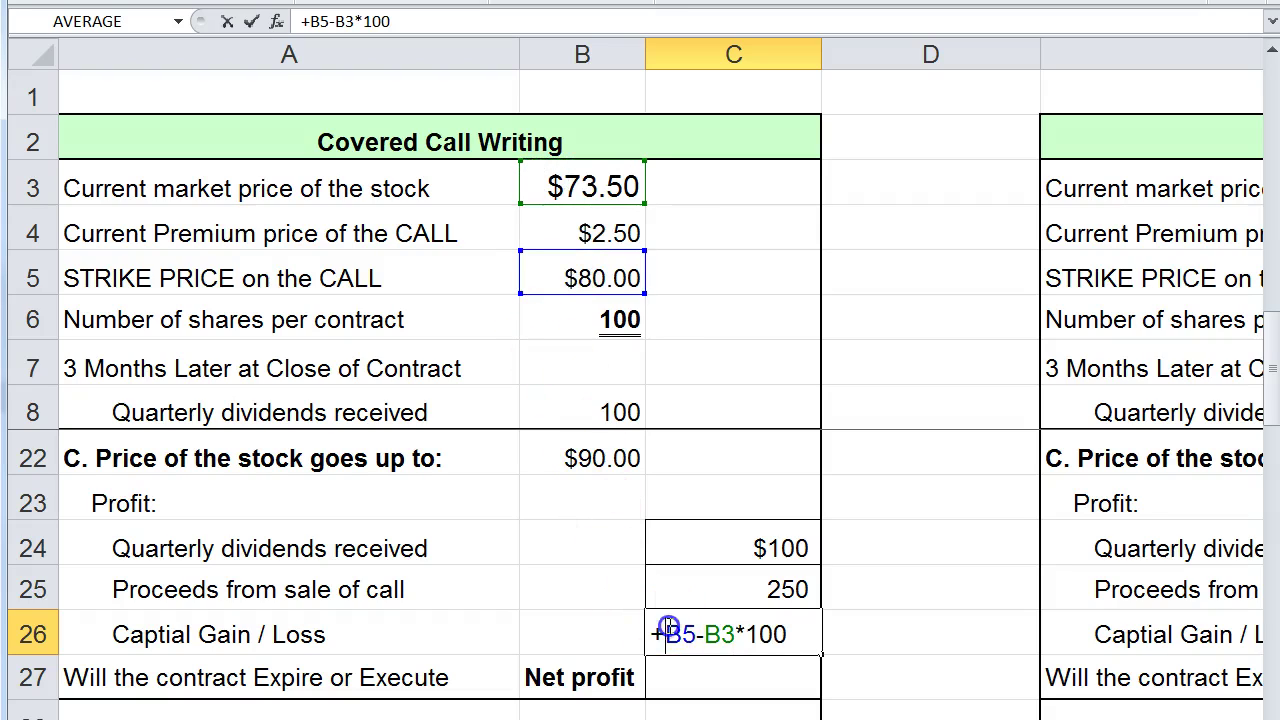
text(()
key(Right)
key(Right)
text())
key(Return)
click(712, 628)
Enter the formula +C26+C25+C24 in C27 for scenario C's net profit
click(707, 683)
click(701, 630)
text(+)
click(700, 588)
text(+)
click(701, 545)
key(Return)
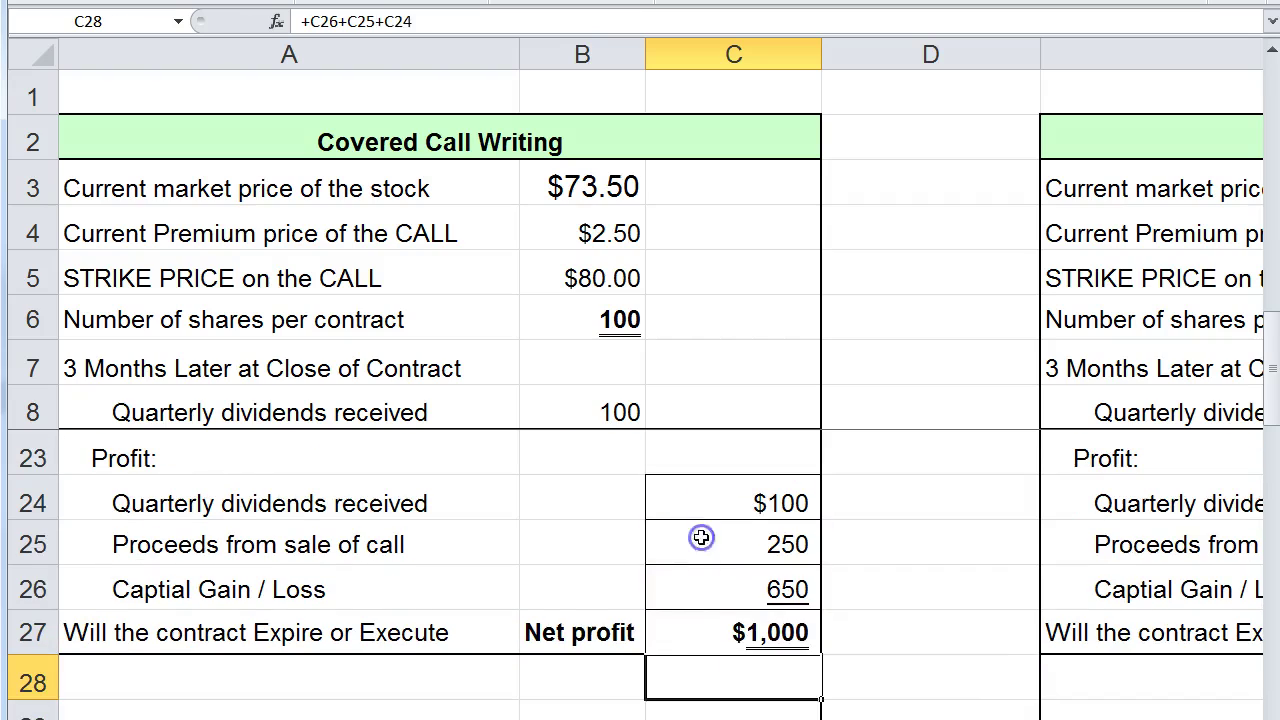
click(688, 634)
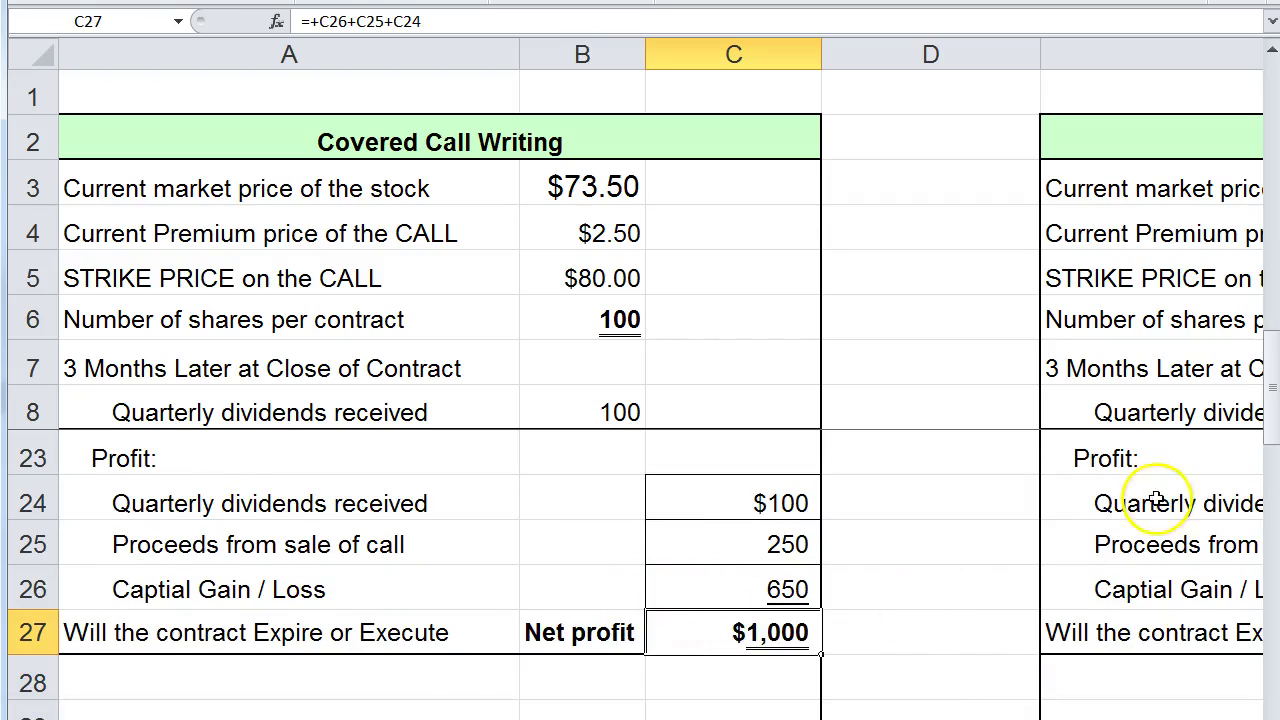
Compare scenario C's profit with textbook Table 14.6 and review the net profits of scenarios B and C in the worksheet
key(alt+Tab)
scroll(909, 529, down, 3)
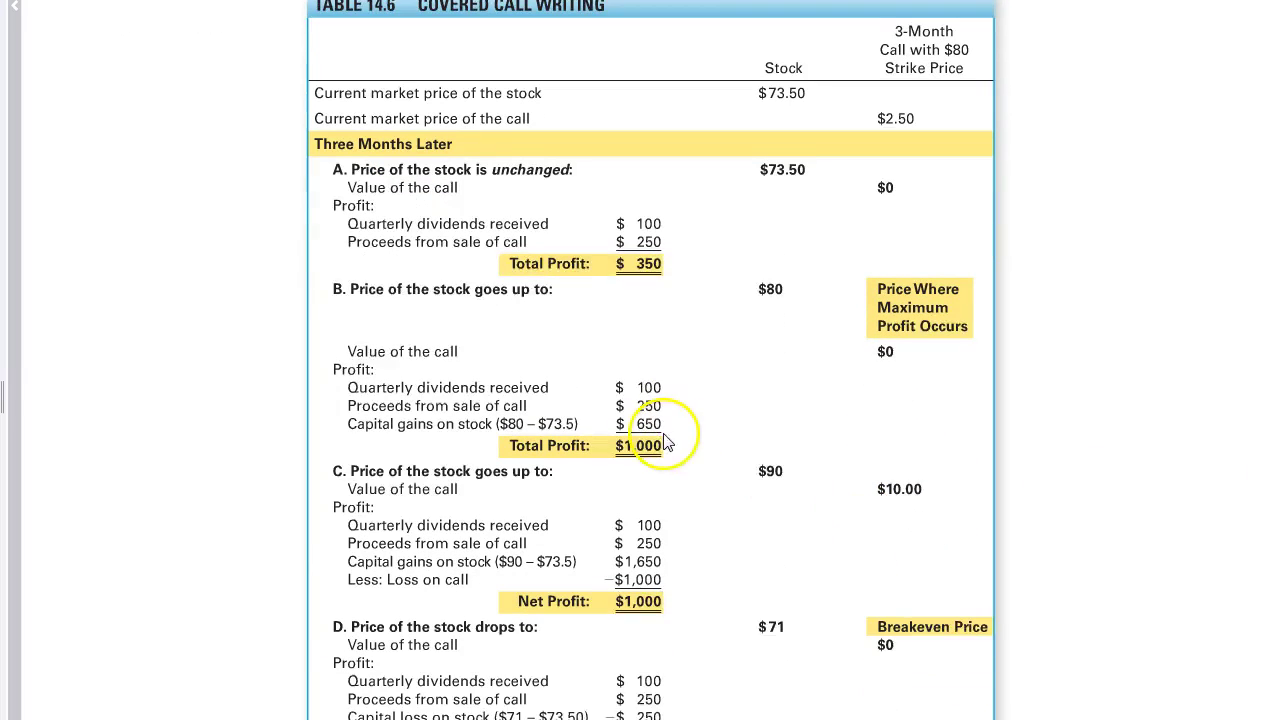
scroll(667, 444, down, 1)
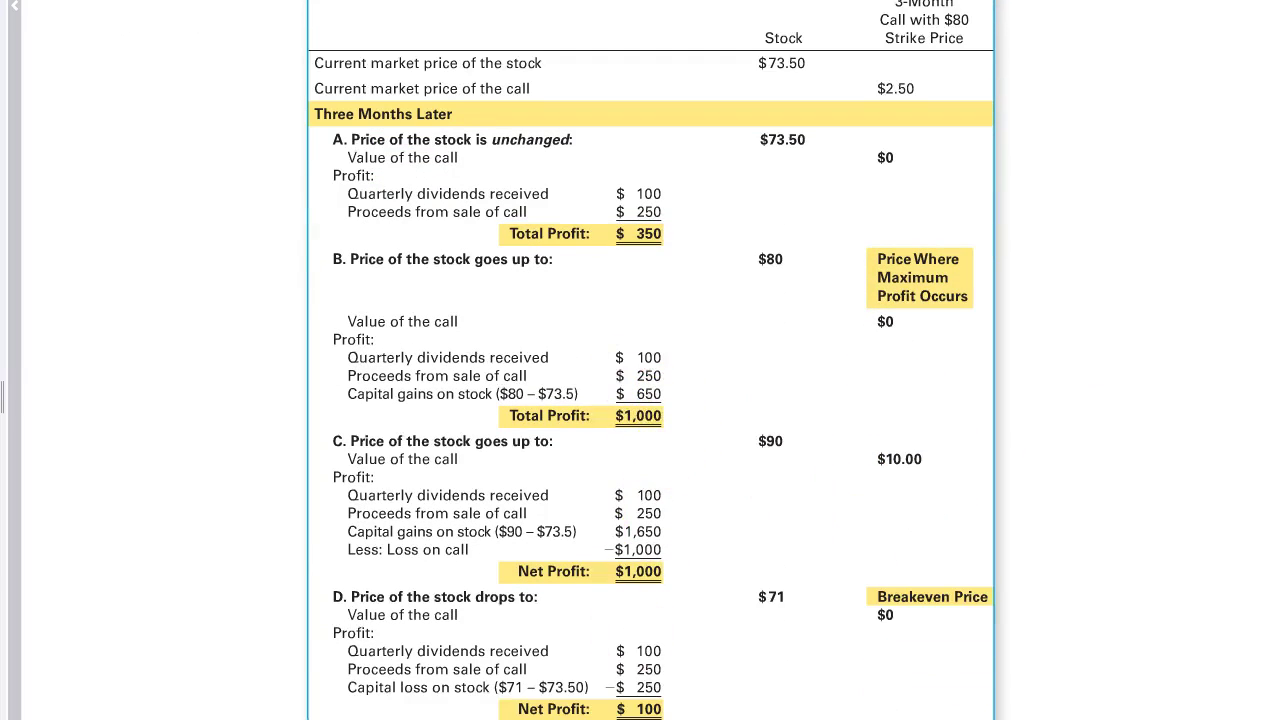
key(alt+Tab)
scroll(571, 534, down, 2)
scroll(560, 468, up, 3)
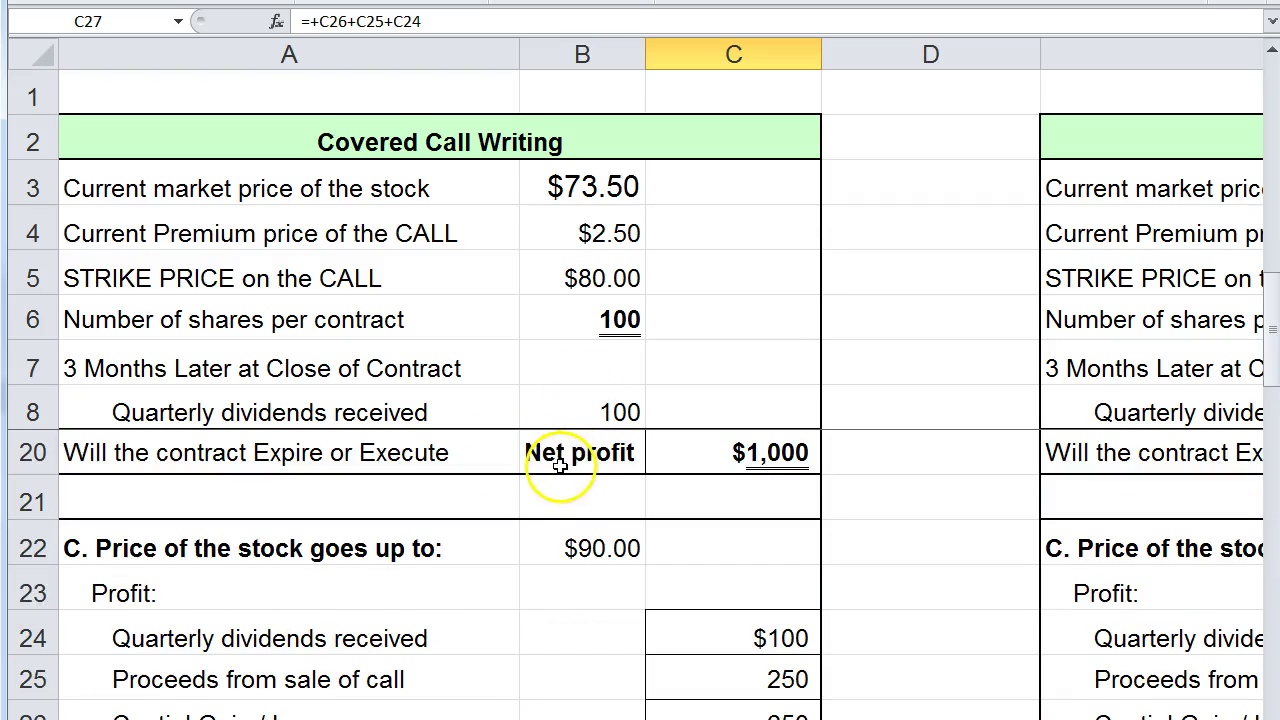
scroll(565, 558, down, 1)
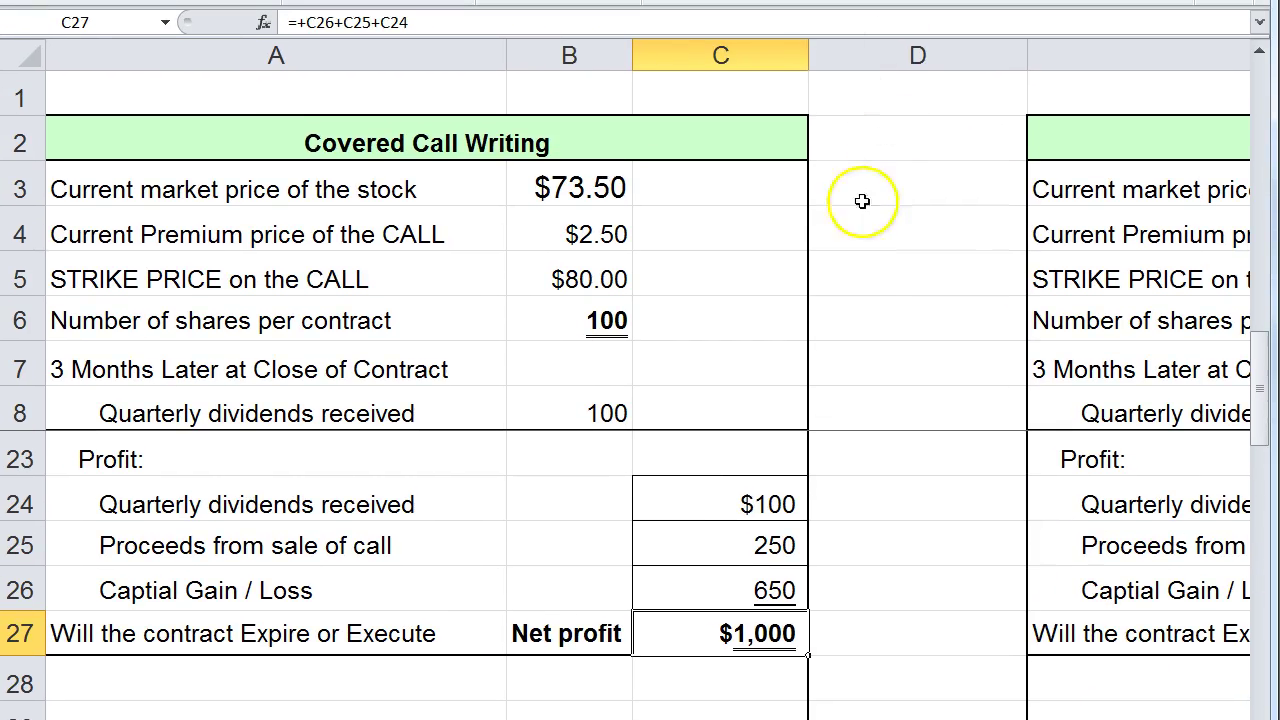
scroll(665, 575, up, 1)
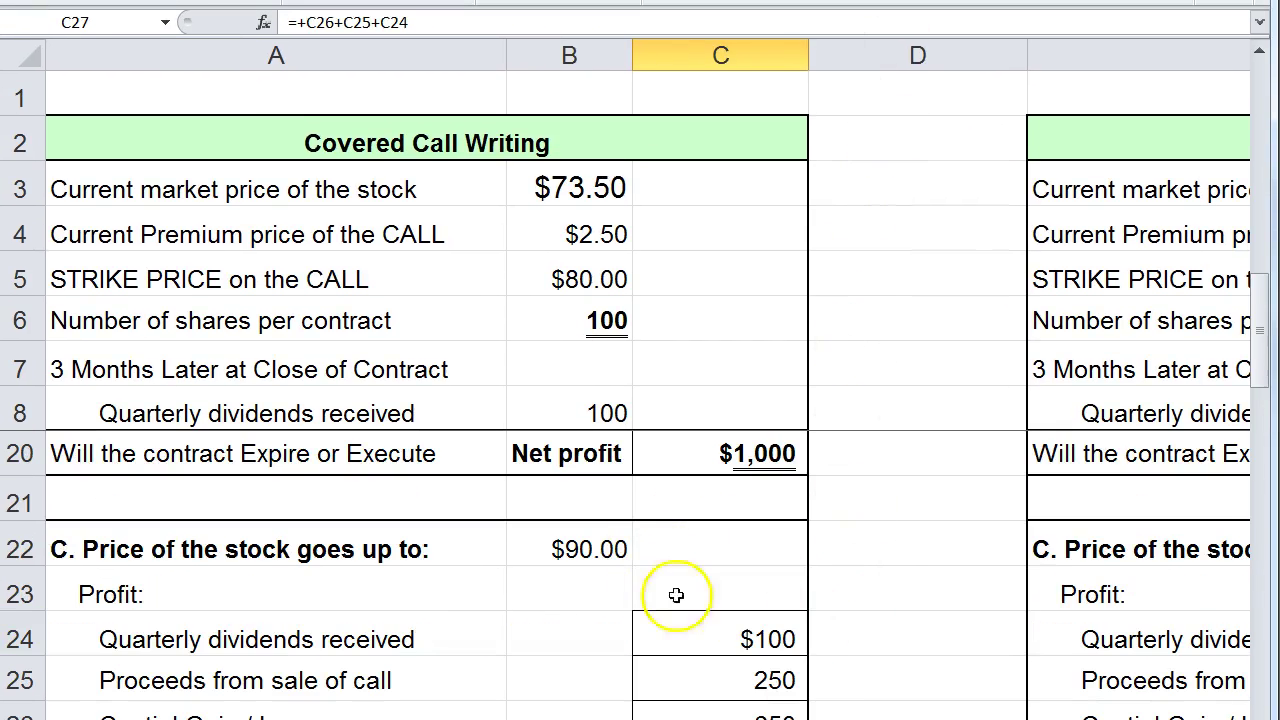
Try stock prices of 100, 125 and 500 in B22 to test scenario C's net profit
scroll(640, 395, down, 1)
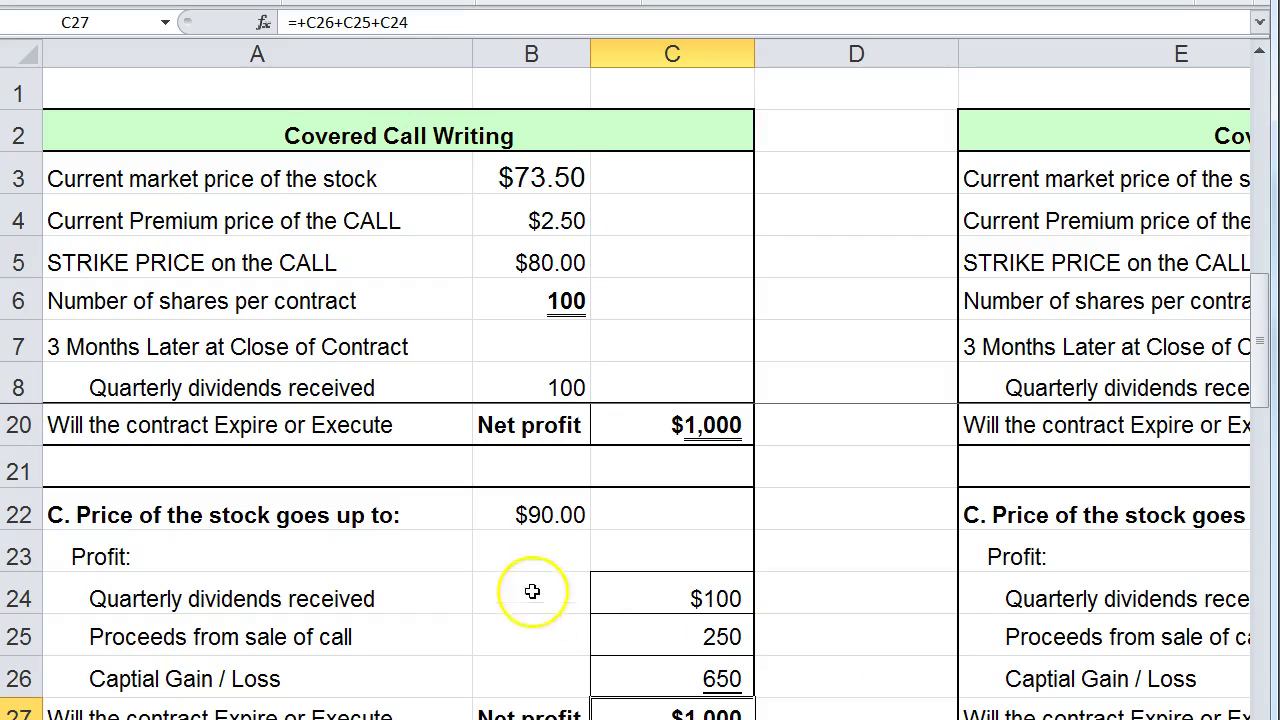
scroll(640, 395, down, 1)
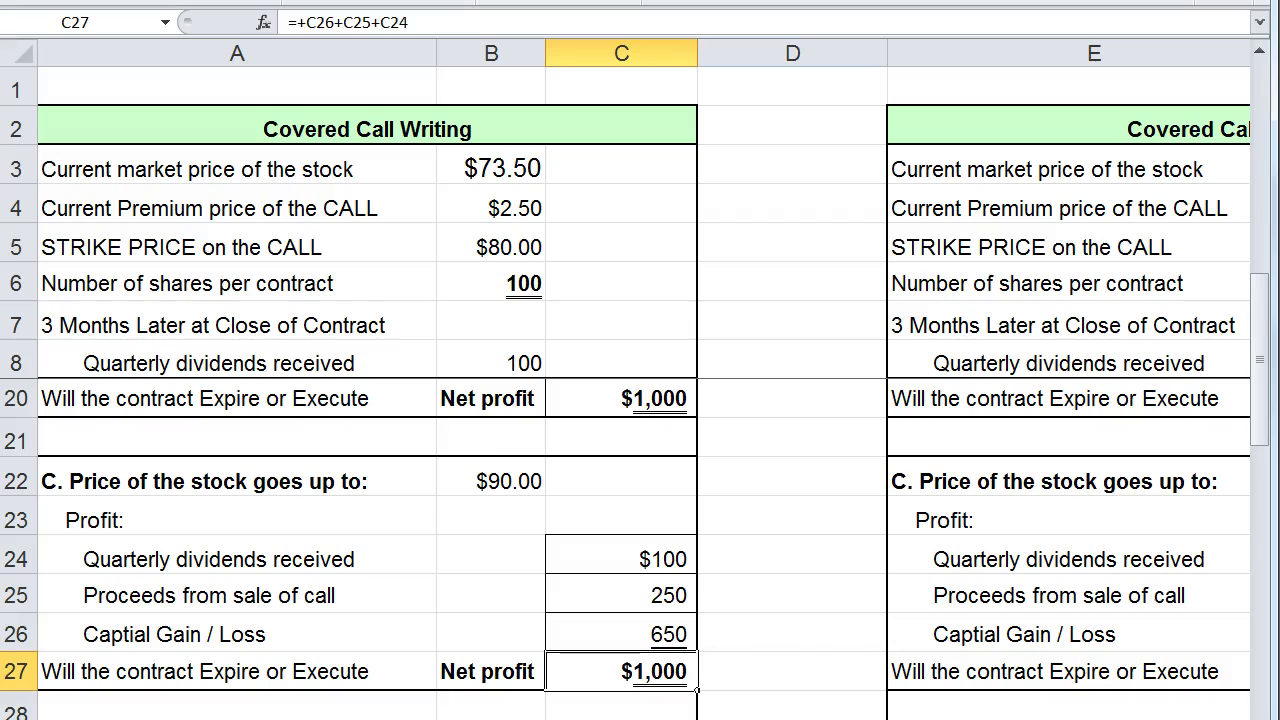
click(474, 482)
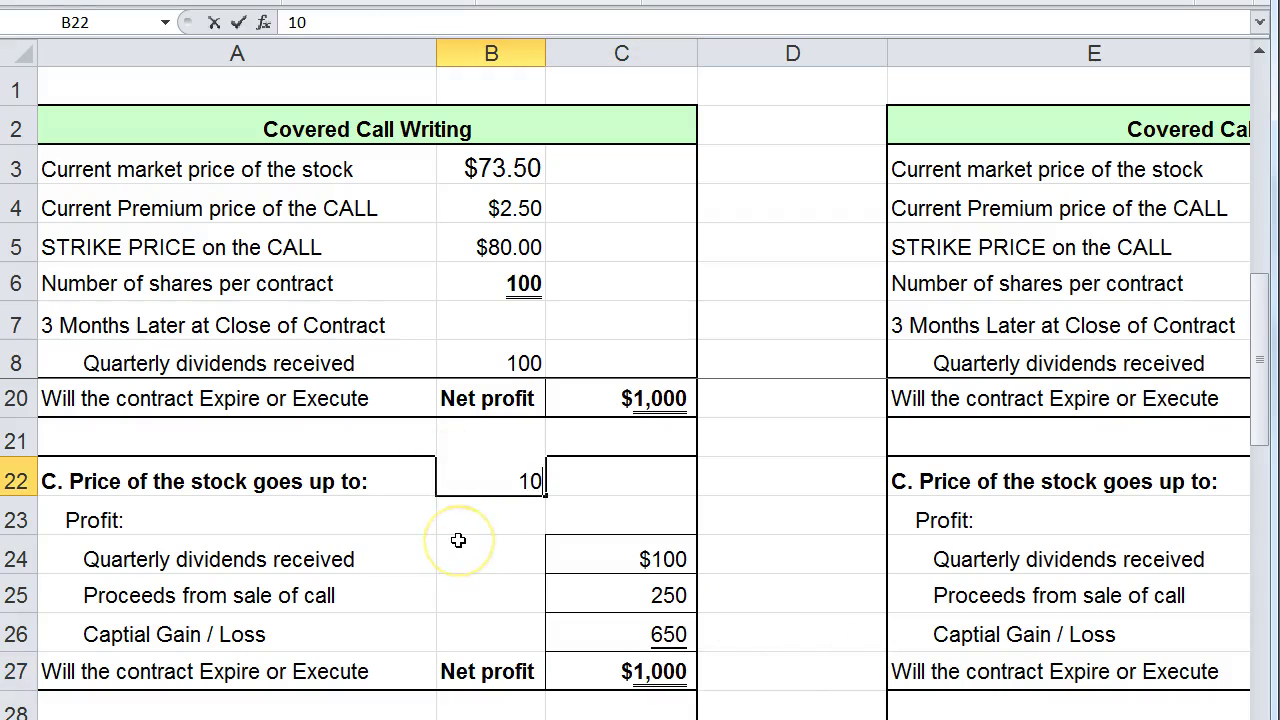
key(Return)
key(Up)
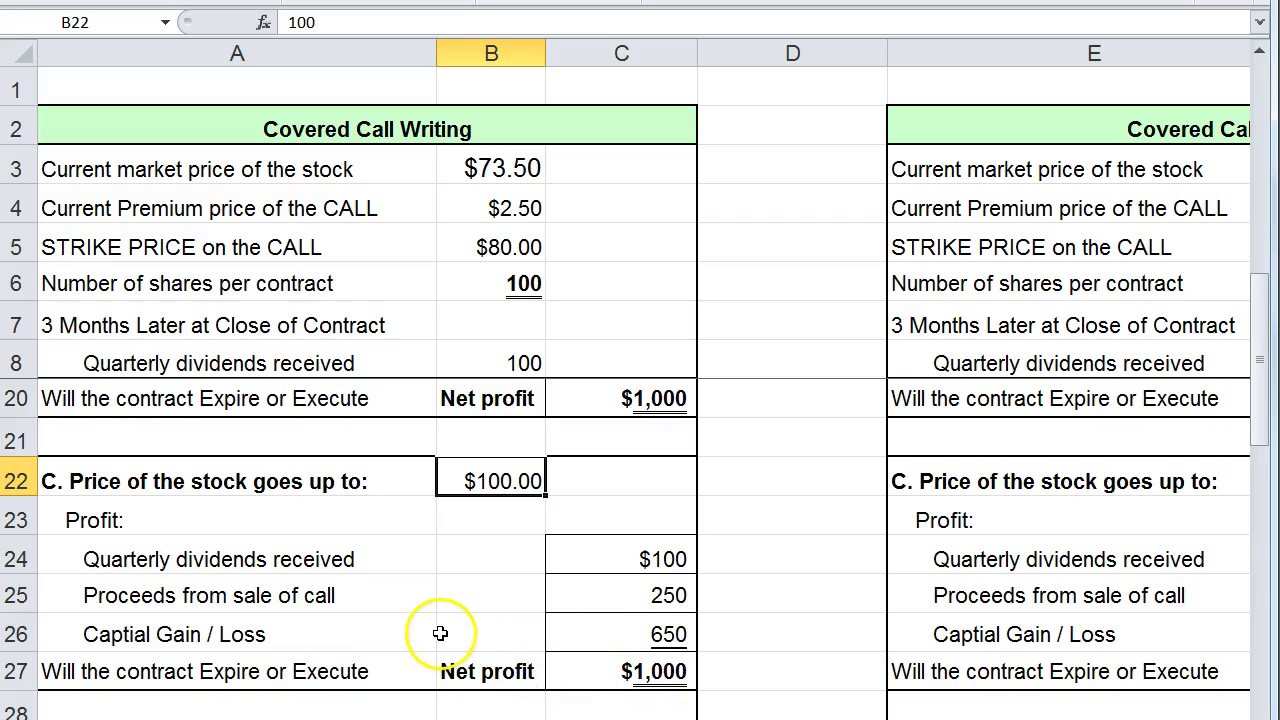
text(125)
key(Return)
key(Up)
text(500)
key(Return)
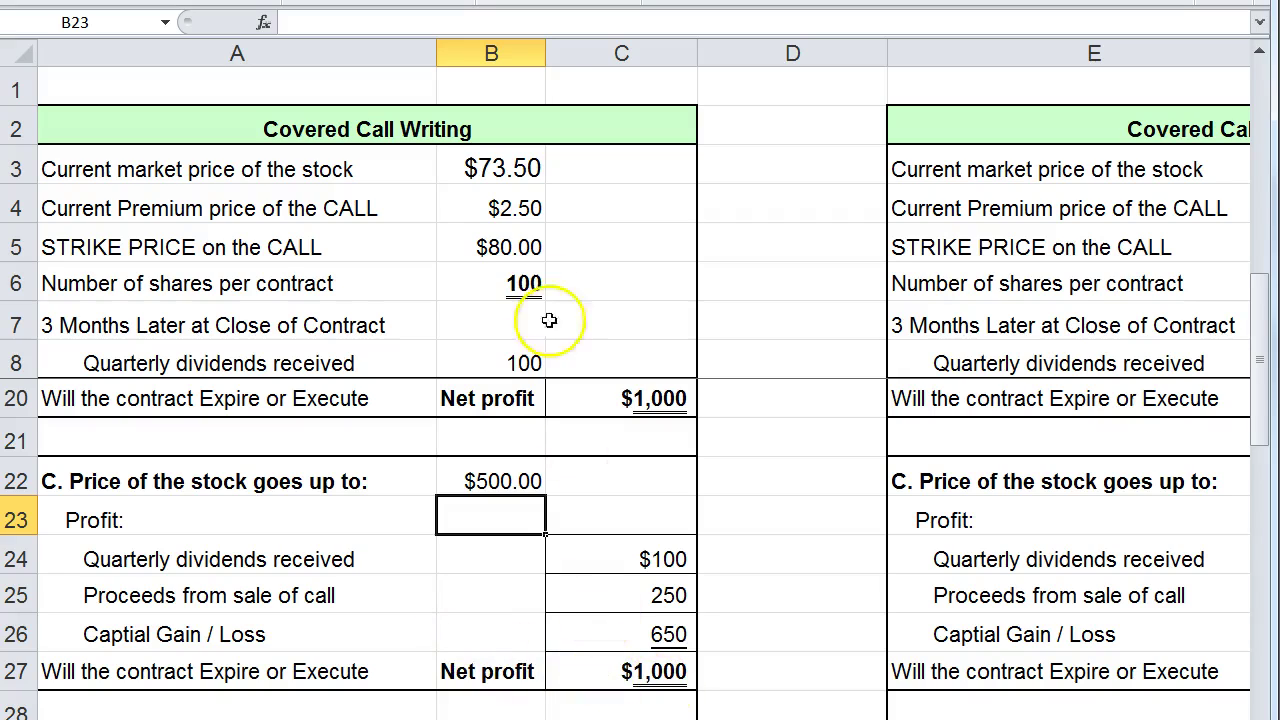
Set scenario C's stock price in B22 back to 90 and recheck its net profit in C27
click(483, 481)
text(90)
click(488, 577)
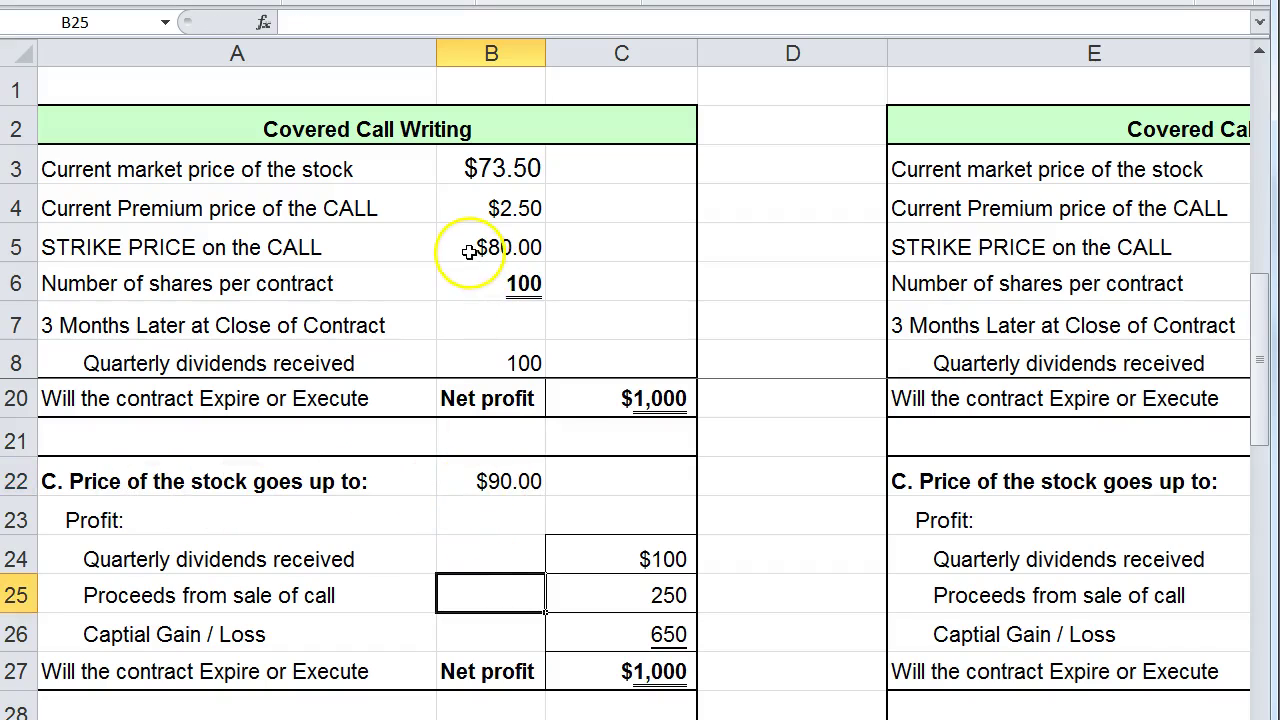
click(601, 673)
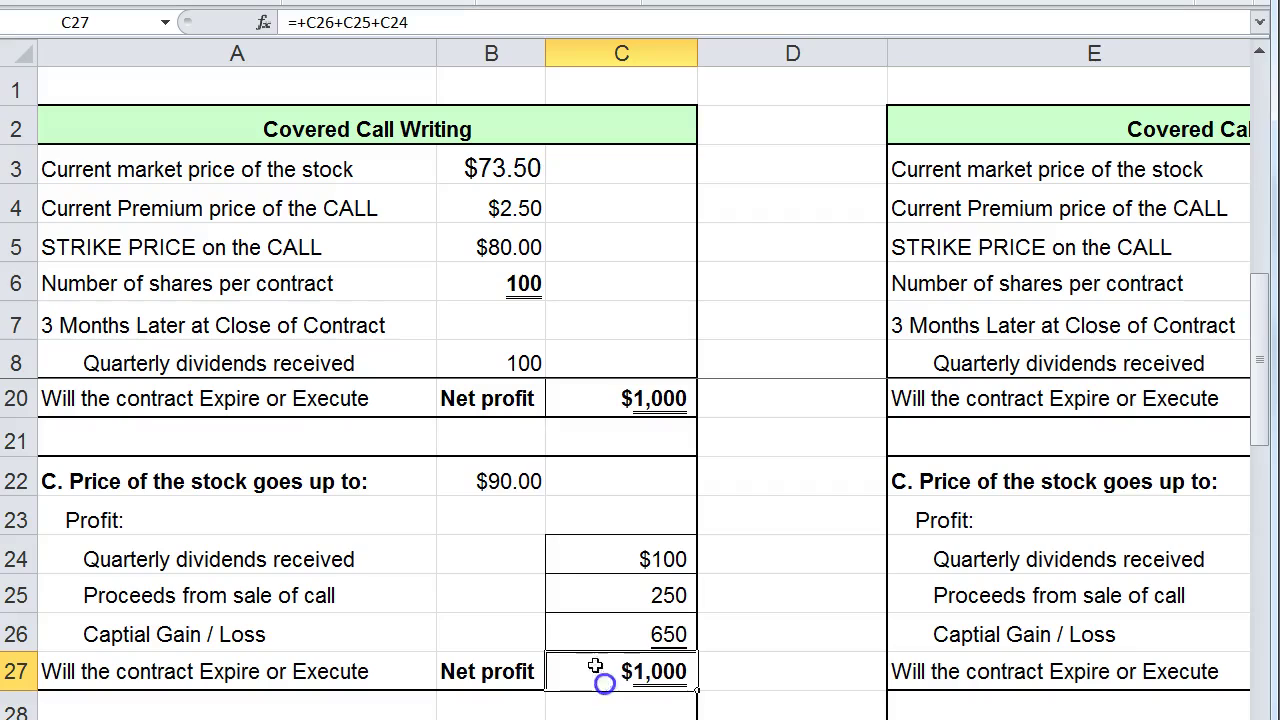
click(492, 486)
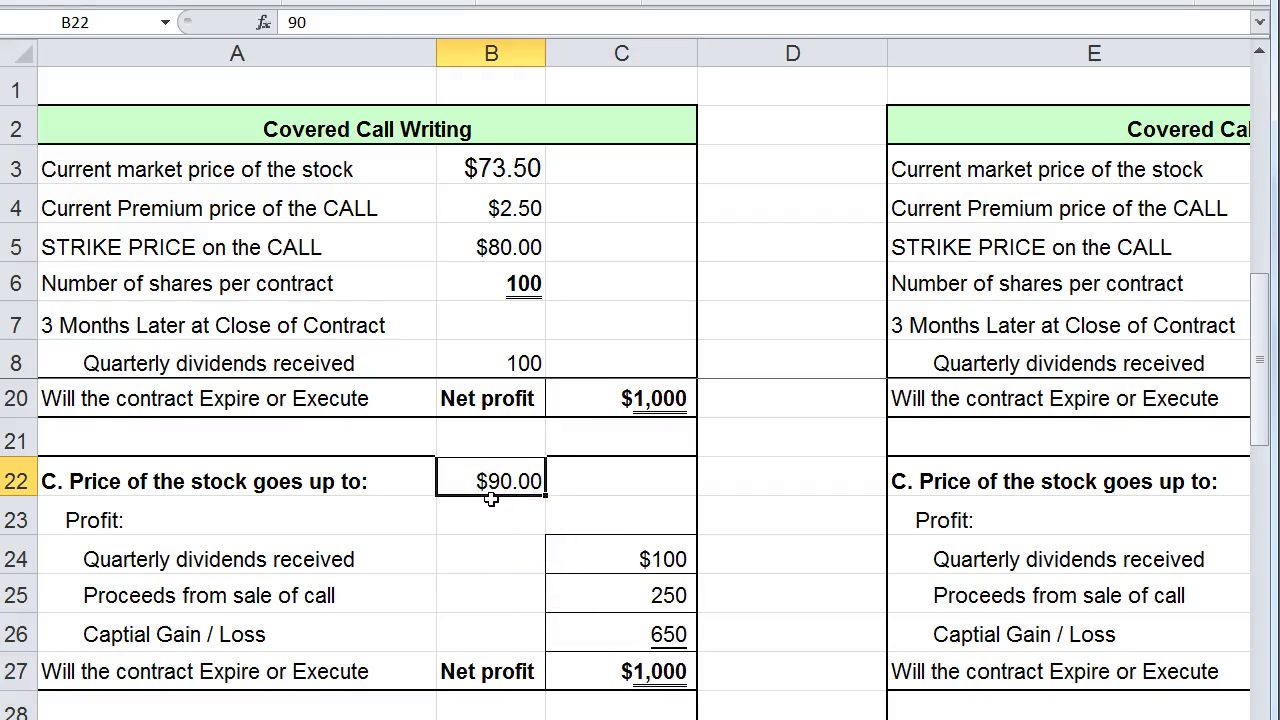
click(588, 673)
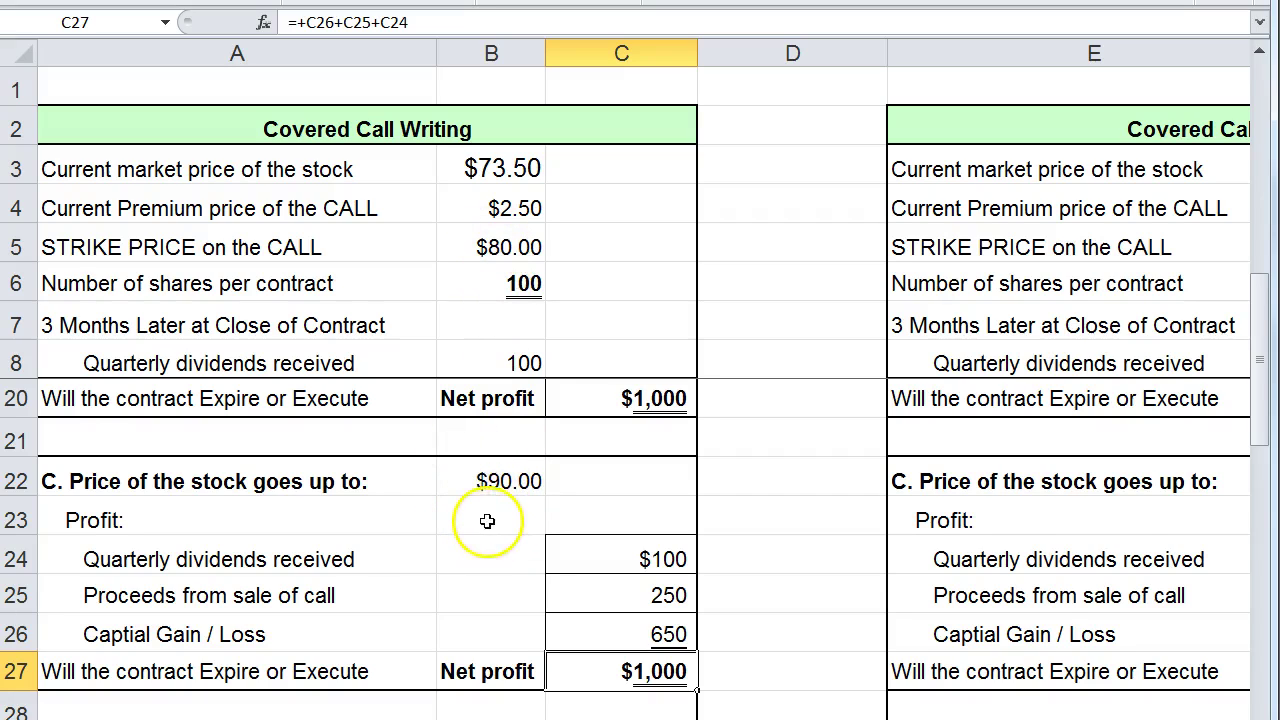
Compare scenario D's stock price in the worksheet with scenario D in textbook Table 14.6
scroll(483, 515, down, 2)
scroll(479, 511, down, 1)
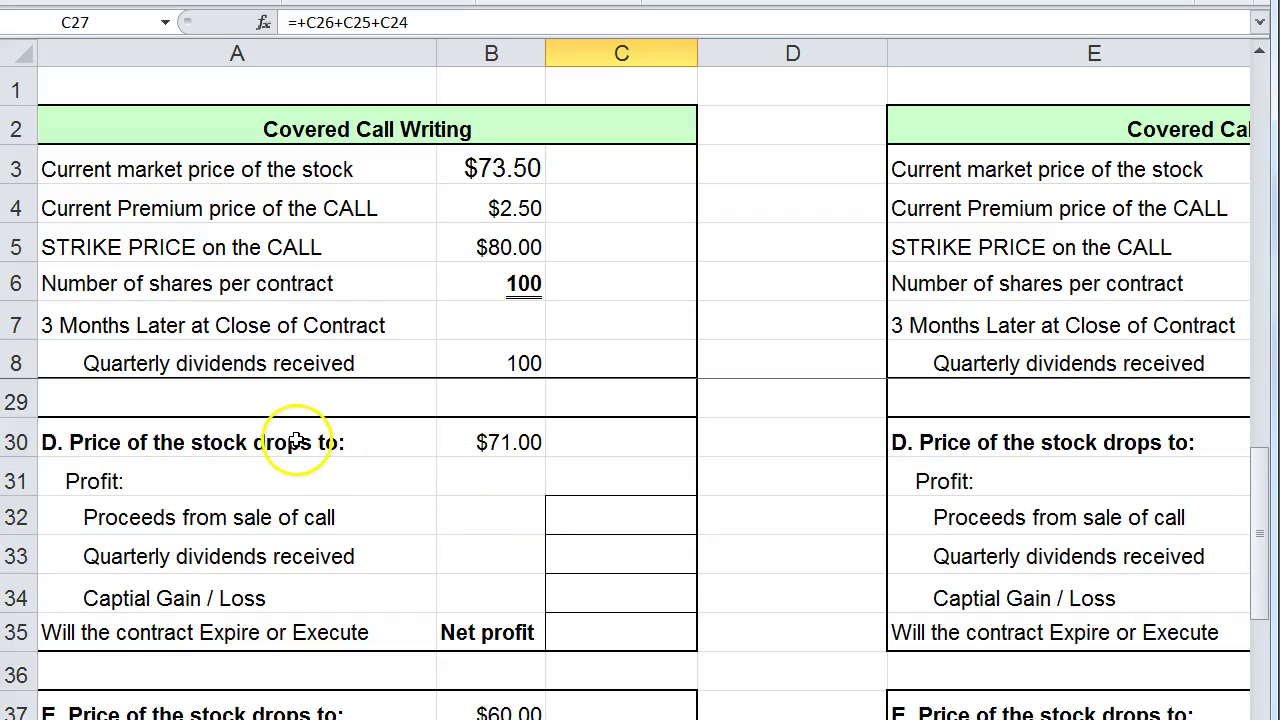
click(500, 441)
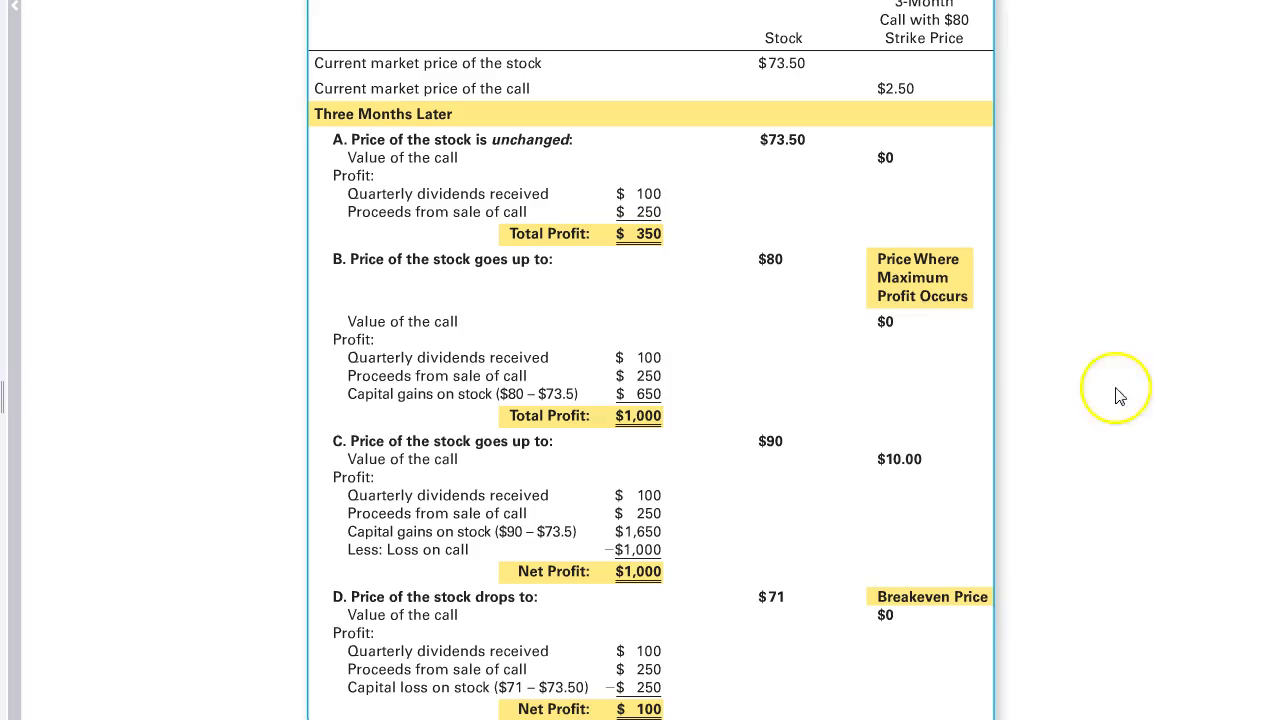
scroll(880, 437, down, 2)
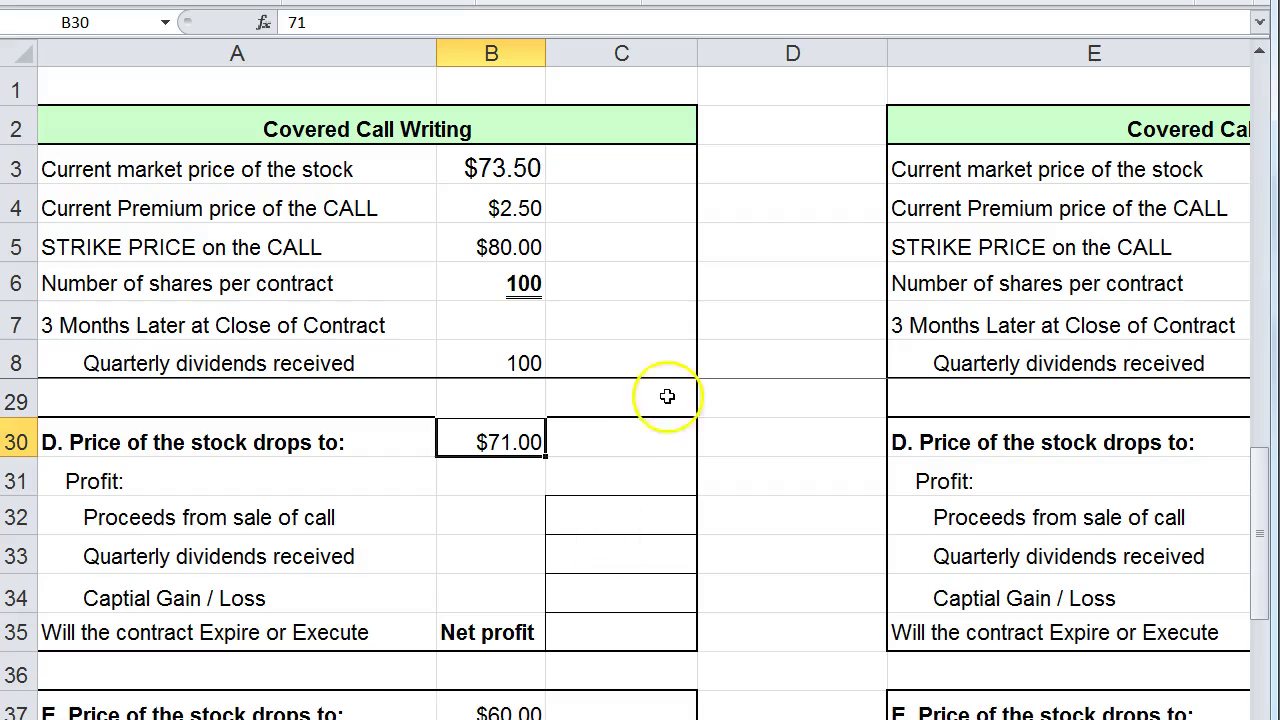
click(585, 517)
text(+)
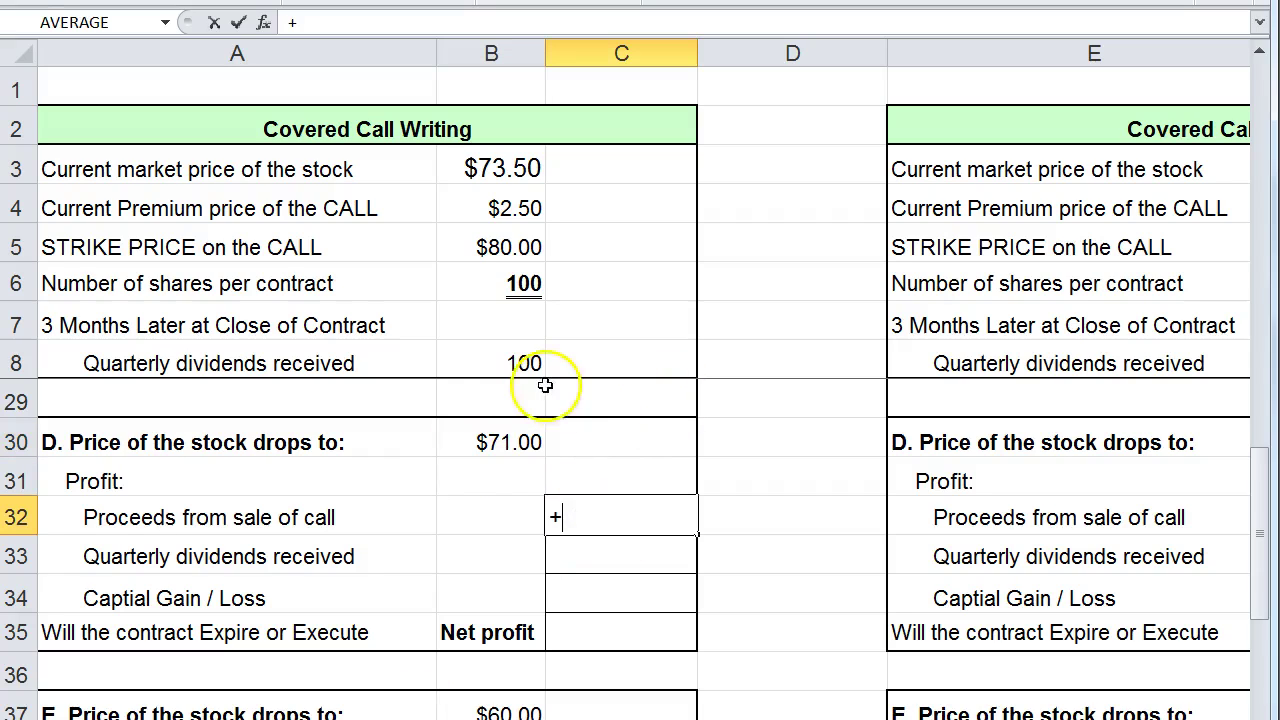
click(468, 360)
key(Return)
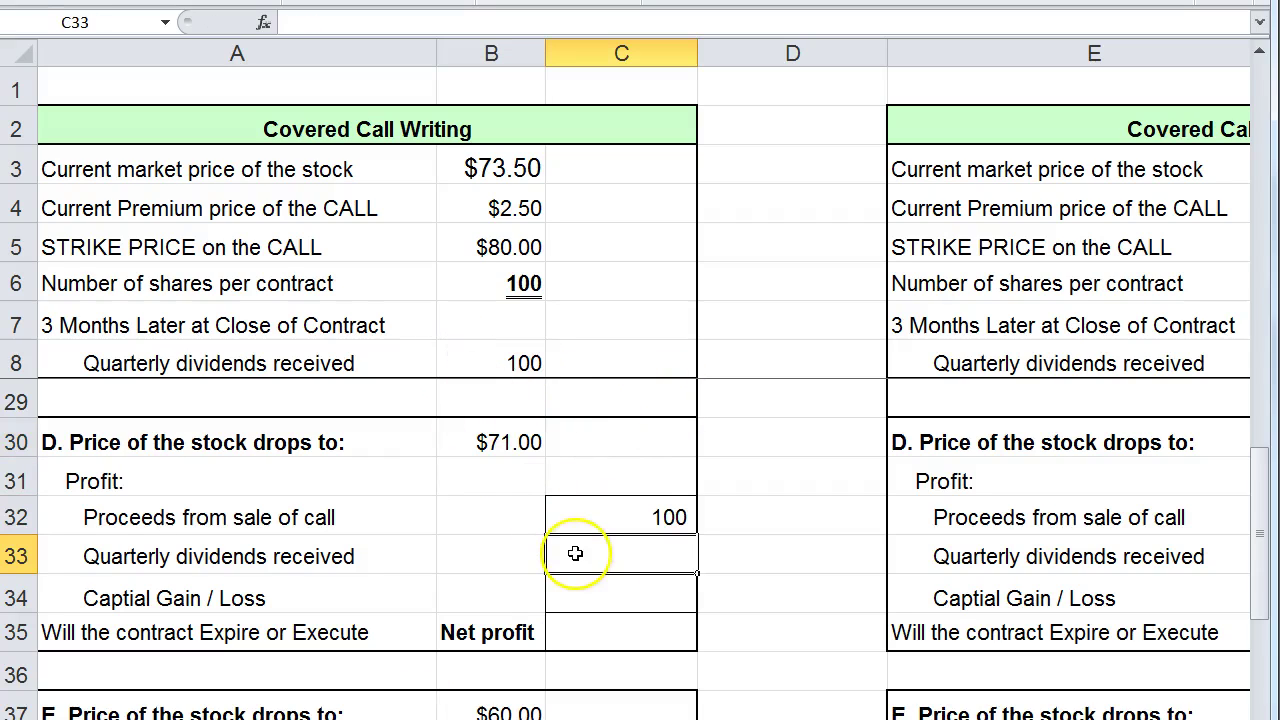
click(605, 513)
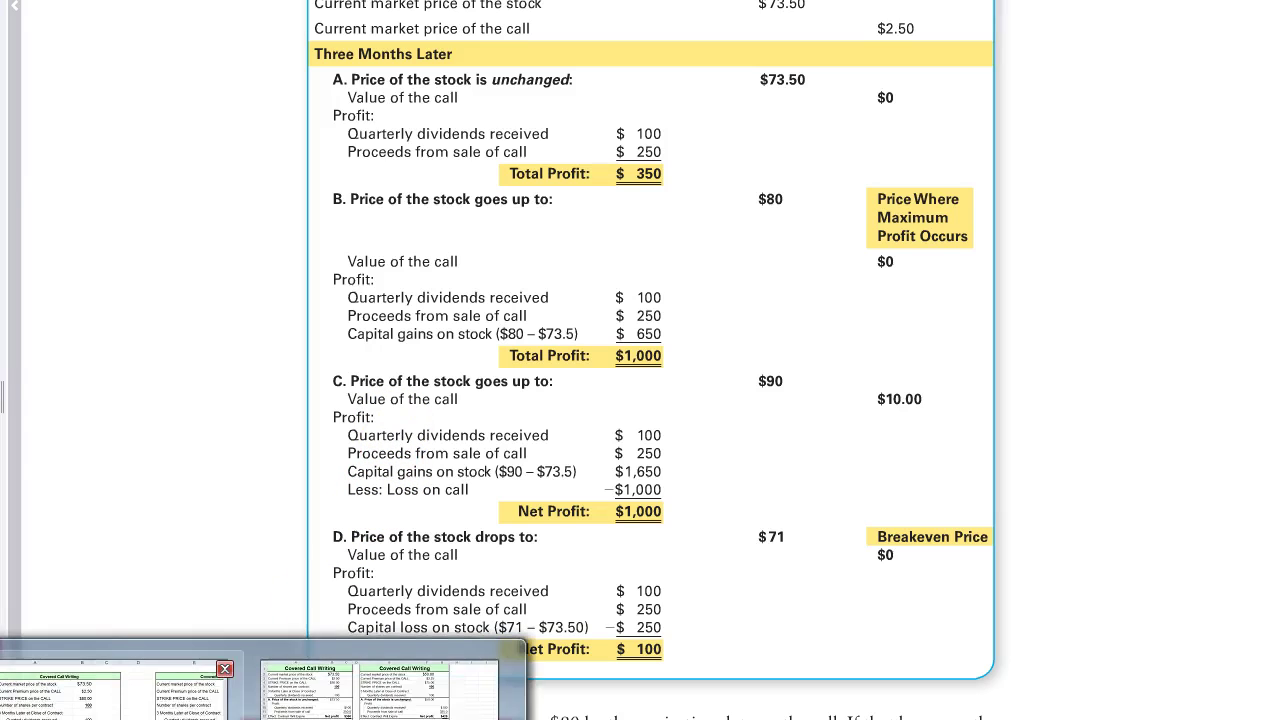
Switch from the textbook back to the worksheet and review scenario C's profit lines and net profit
click(120, 700)
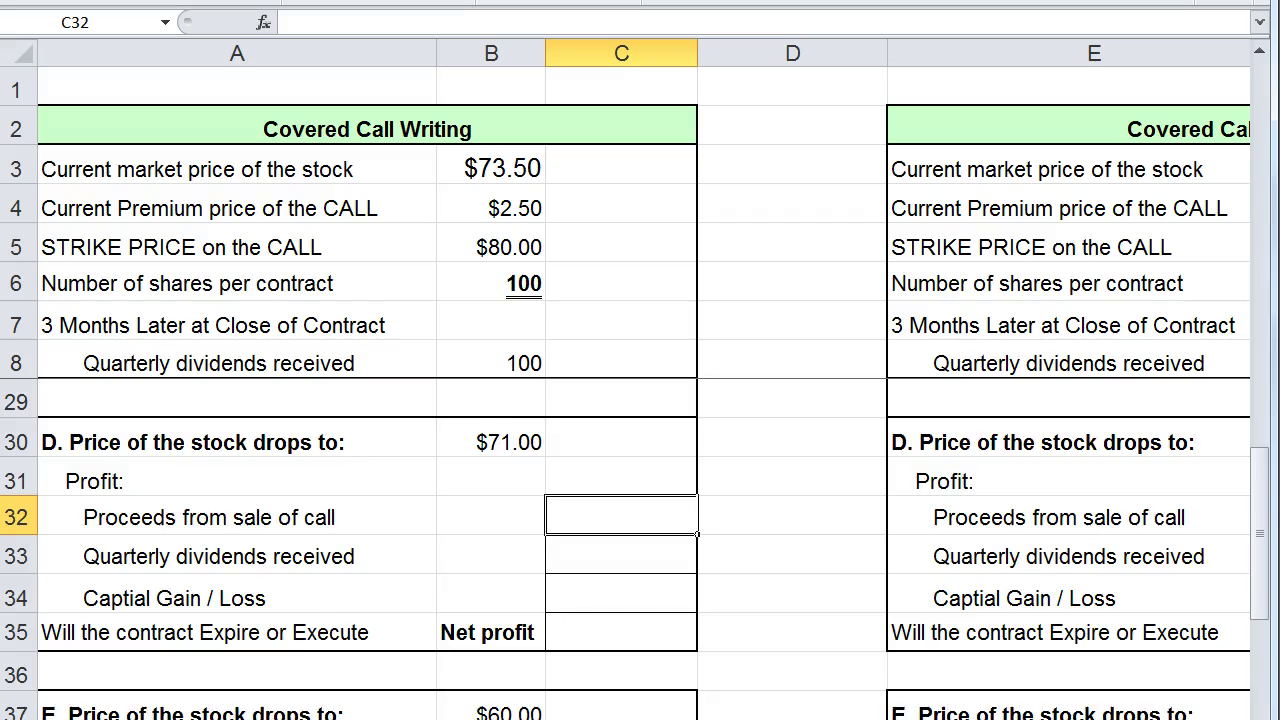
scroll(386, 463, up, 3)
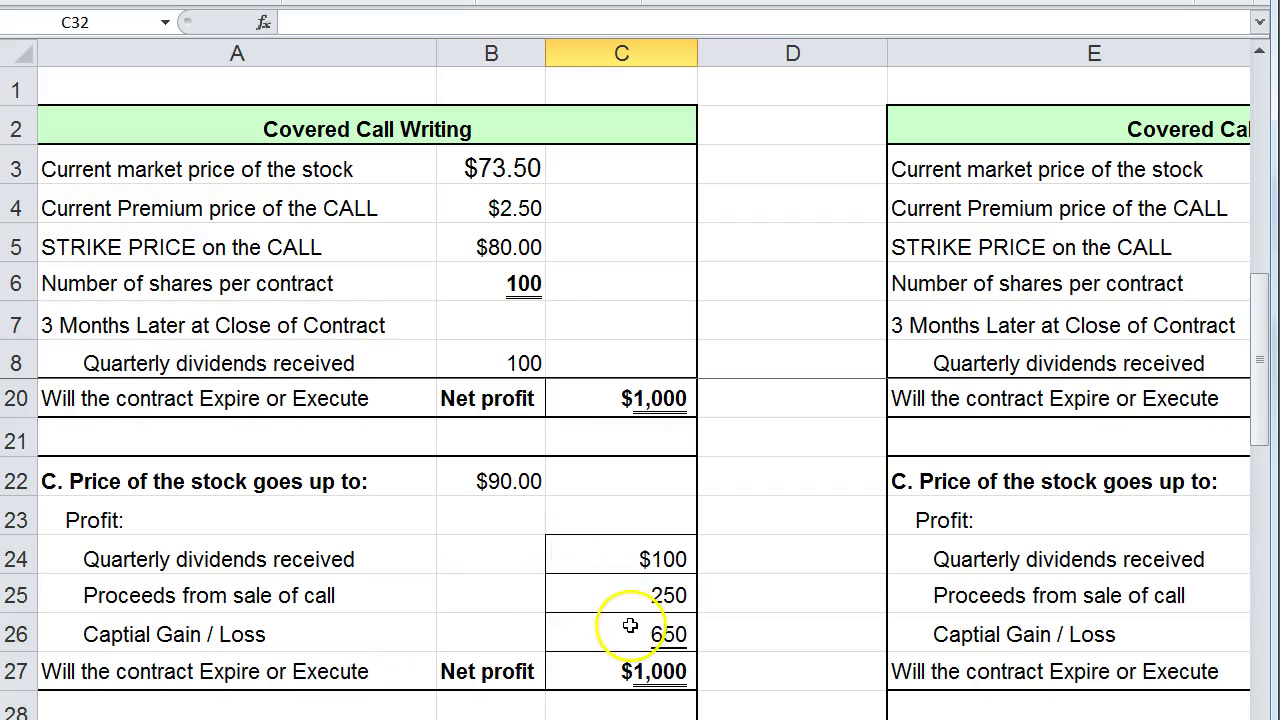
scroll(619, 592, down, 1)
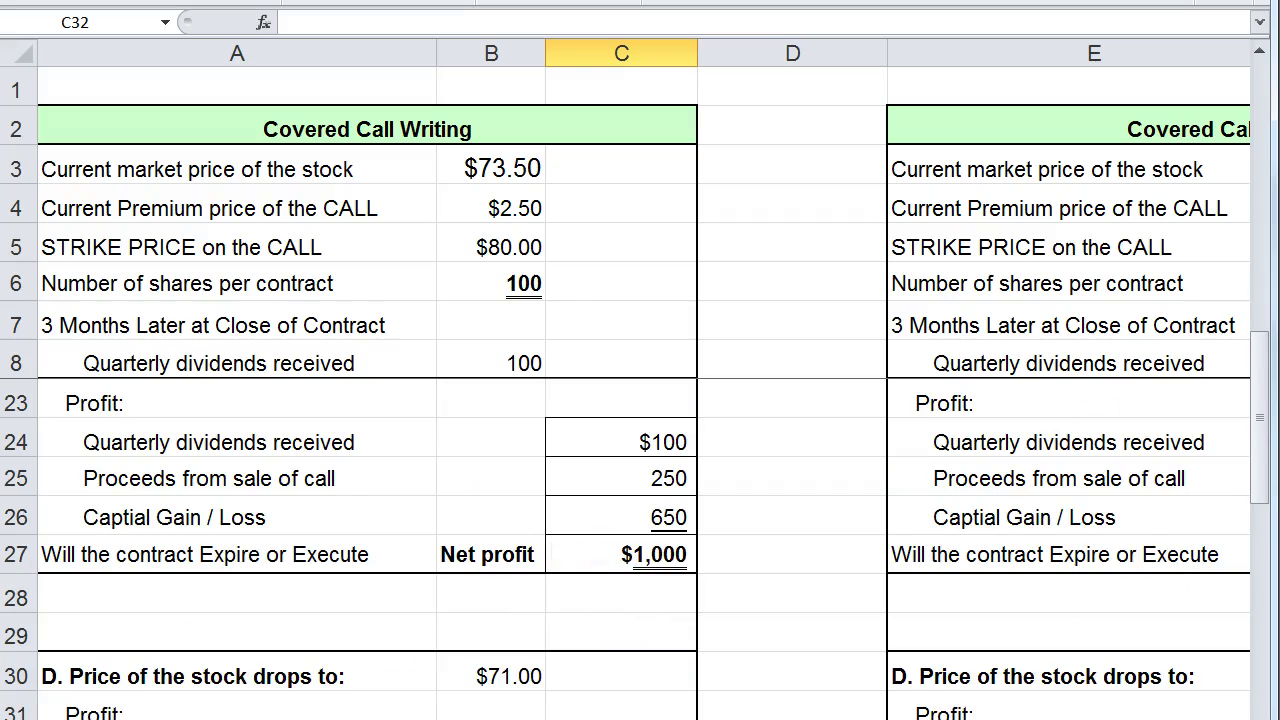
click(620, 556)
scroll(634, 578, down, 2)
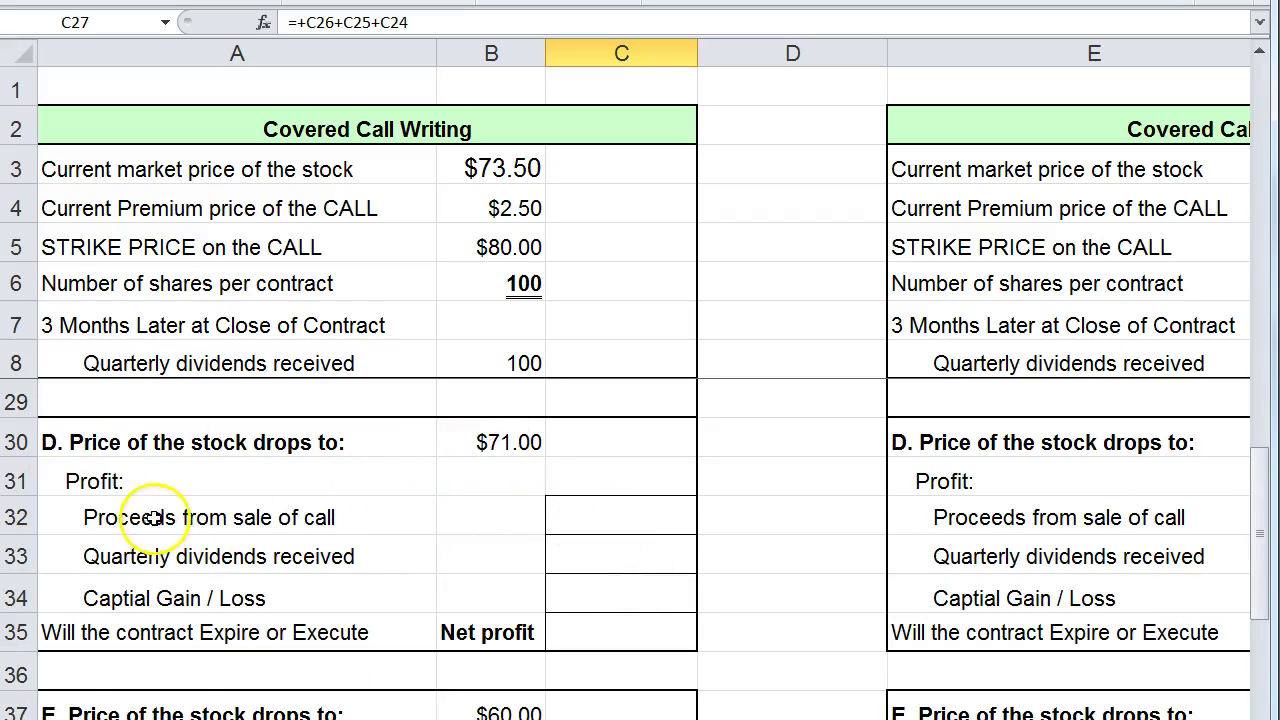
click(580, 515)
text(+)
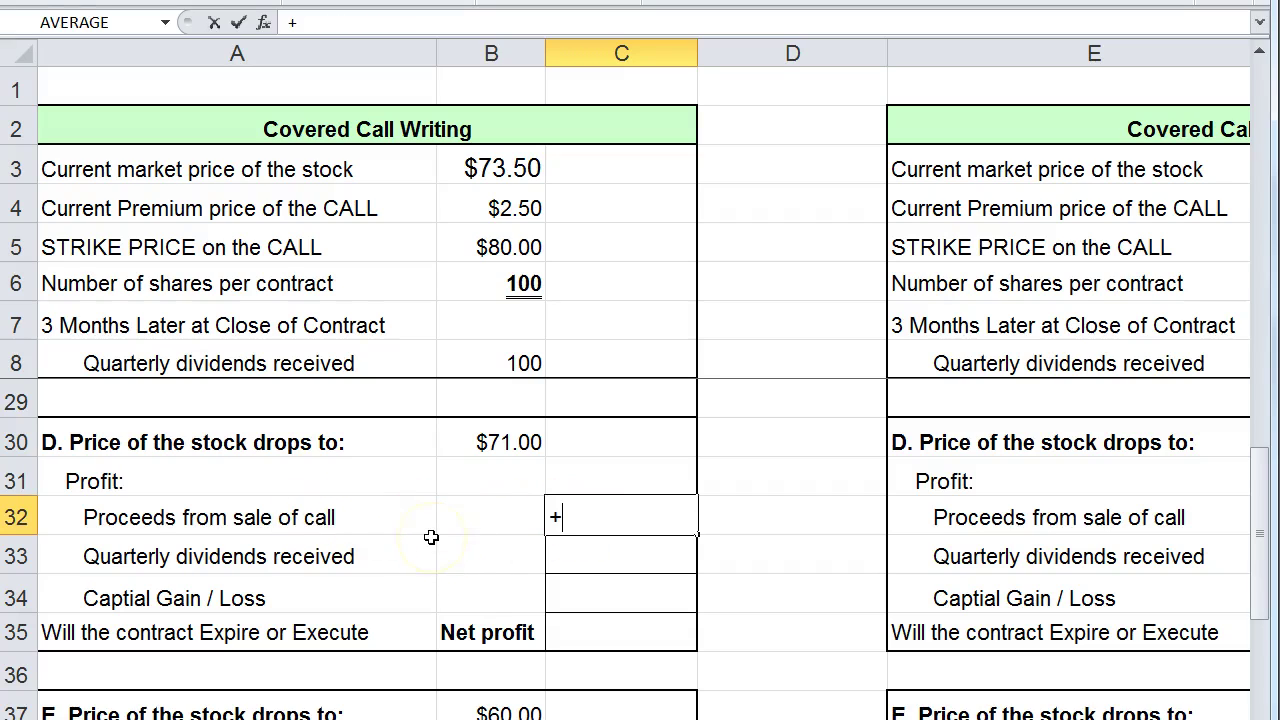
click(477, 209)
text(-100)
key(Return)
Enter the formula +B4*B6 in C32 to calculate scenario D's proceeds from the sale of the call
click(566, 514)
text(+)
click(478, 202)
text(*)
click(476, 277)
key(Return)
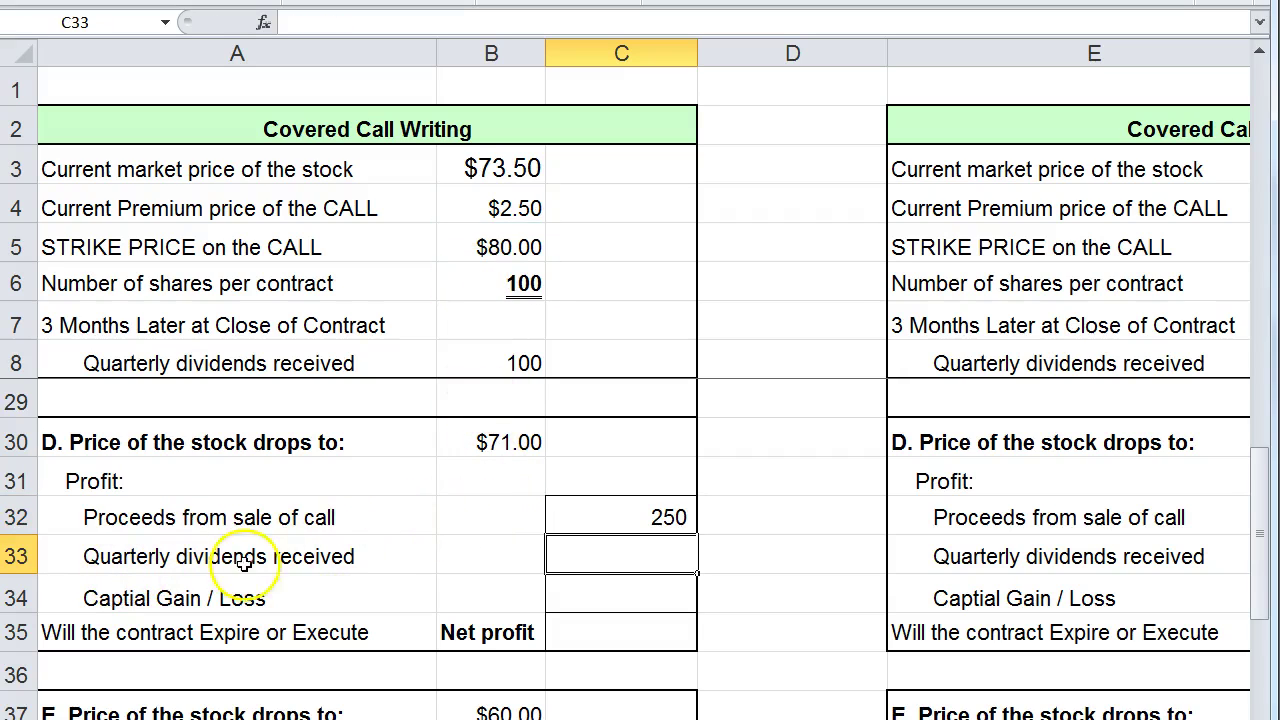
Enter the formula +B8 in C33 for scenario D's quarterly dividends received
text(+)
click(488, 368)
key(Return)
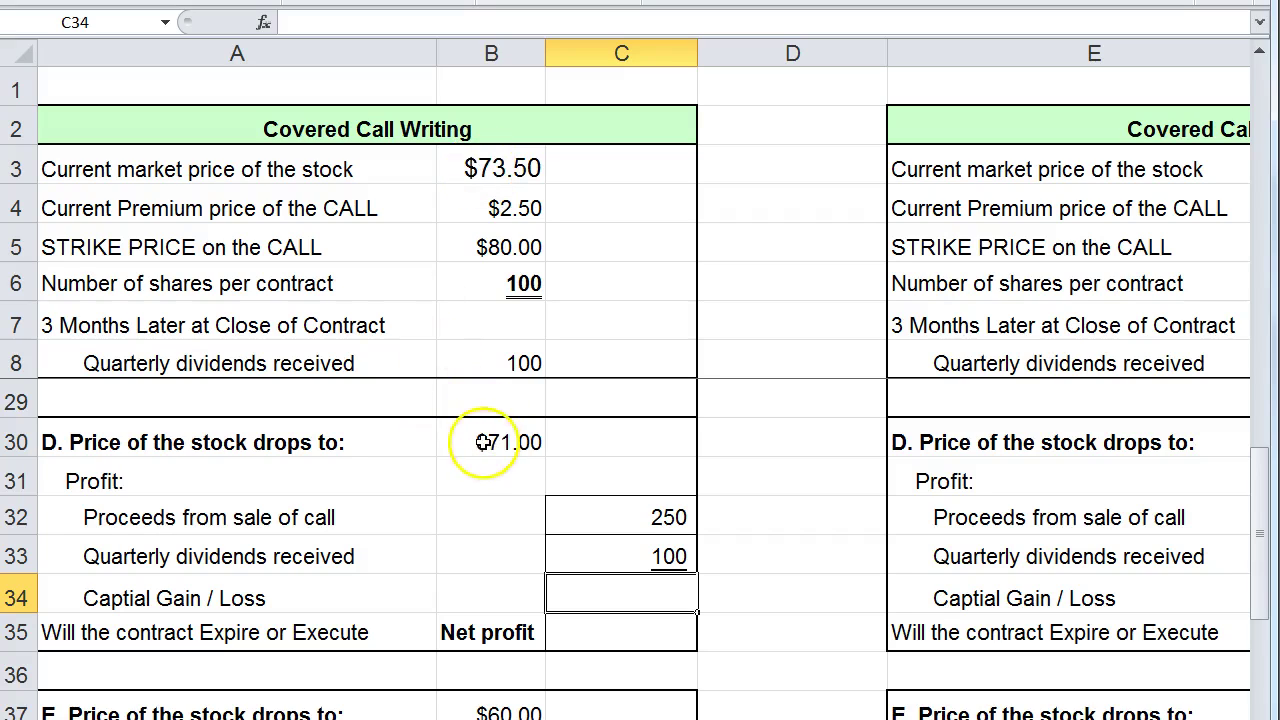
Enter the formula +(B30-B3)*100 in C34 for scenario D's capital gain or loss on the stock
text(+)
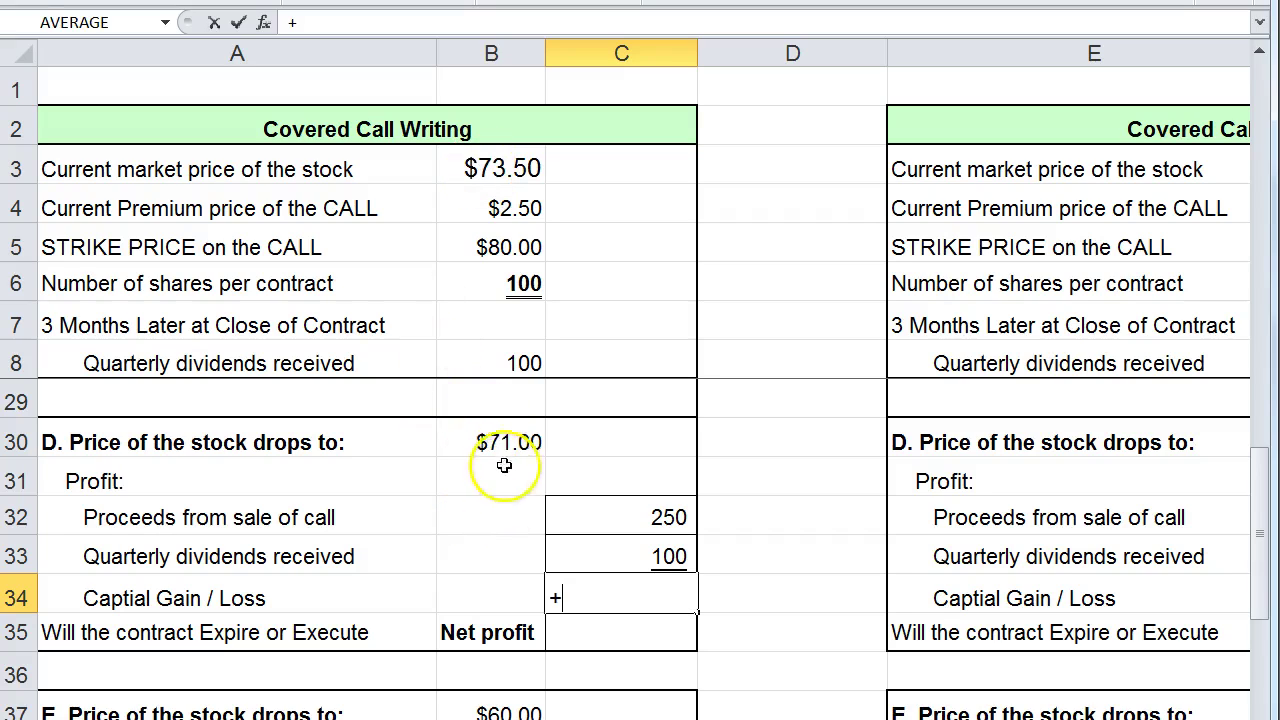
click(484, 442)
text(-)
click(481, 164)
text(*100)
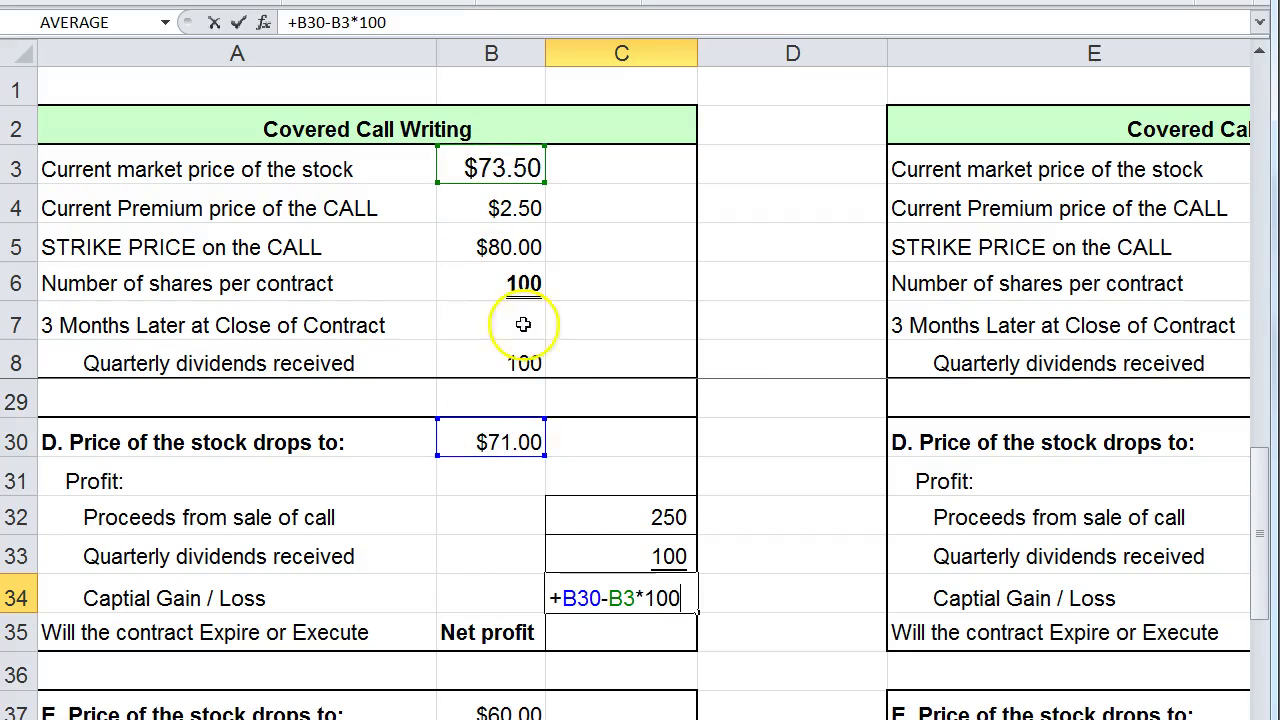
click(576, 600)
text(()
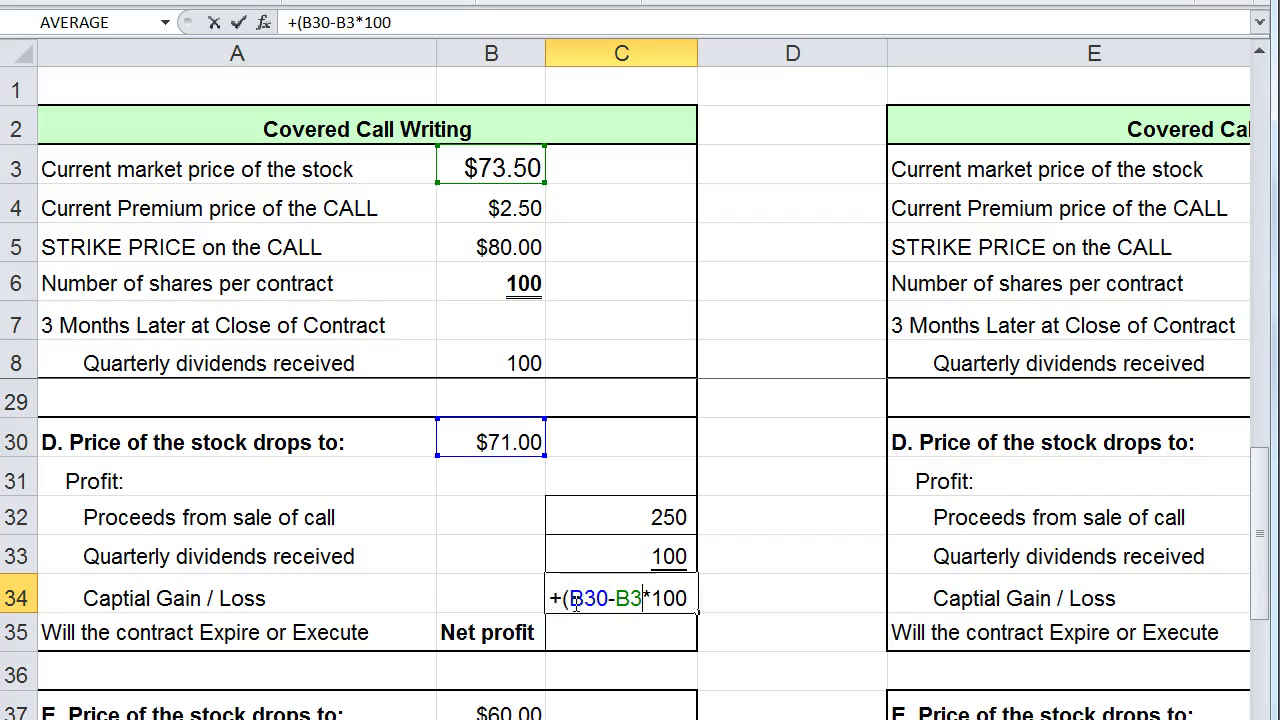
key(Return)
click(600, 599)
Enter the formula +C34+C33+C32 in C35 for scenario D's net profit
click(595, 630)
text(+)
click(600, 596)
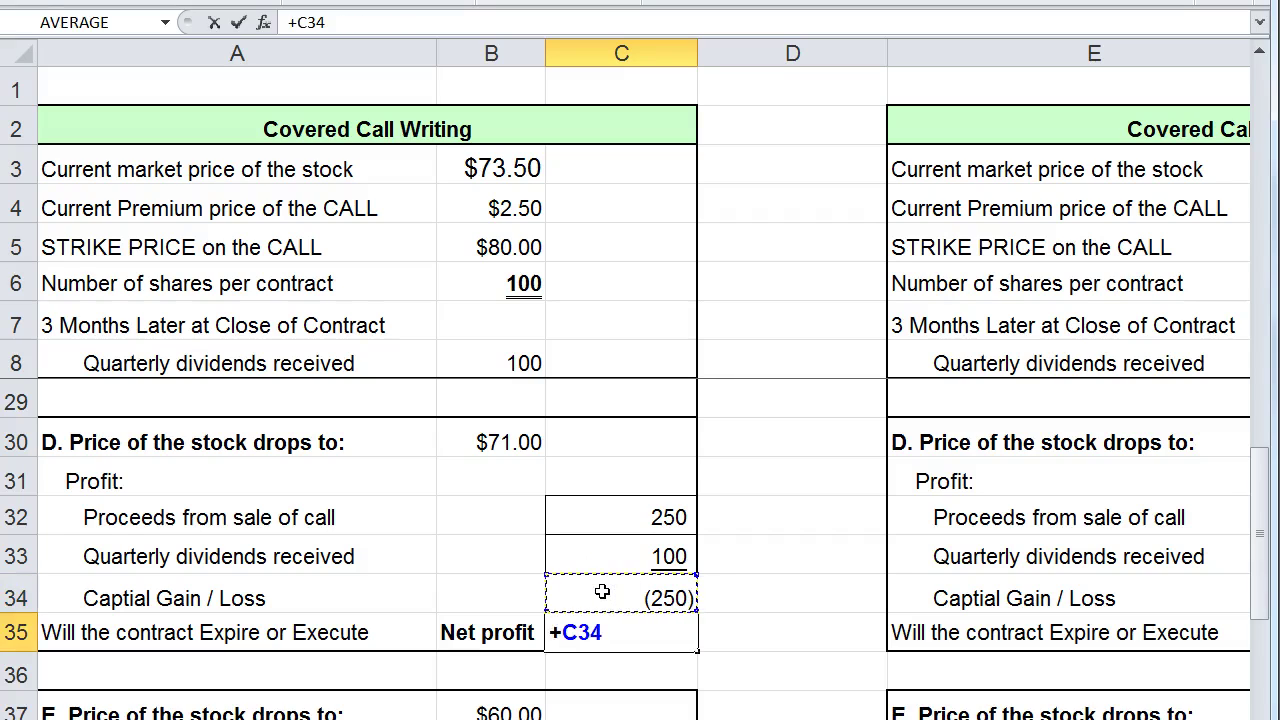
text(+)
click(600, 556)
text(+C33+)
click(600, 516)
key(Return)
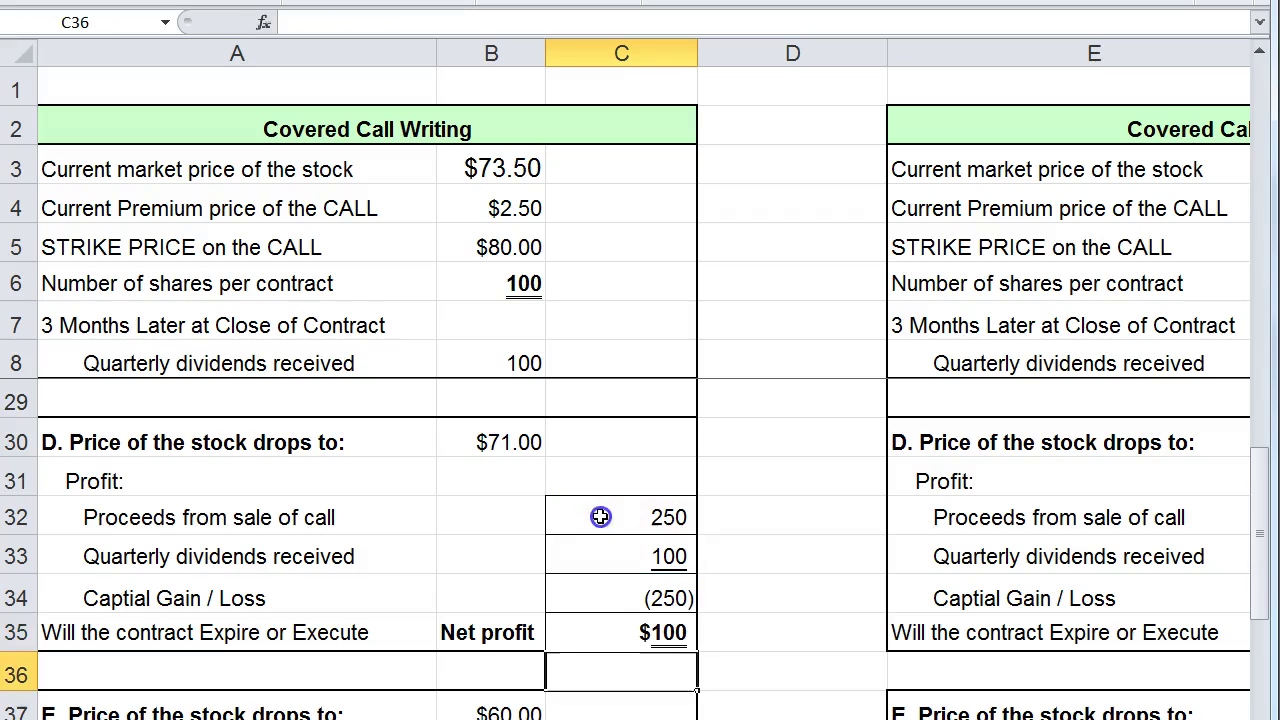
click(601, 631)
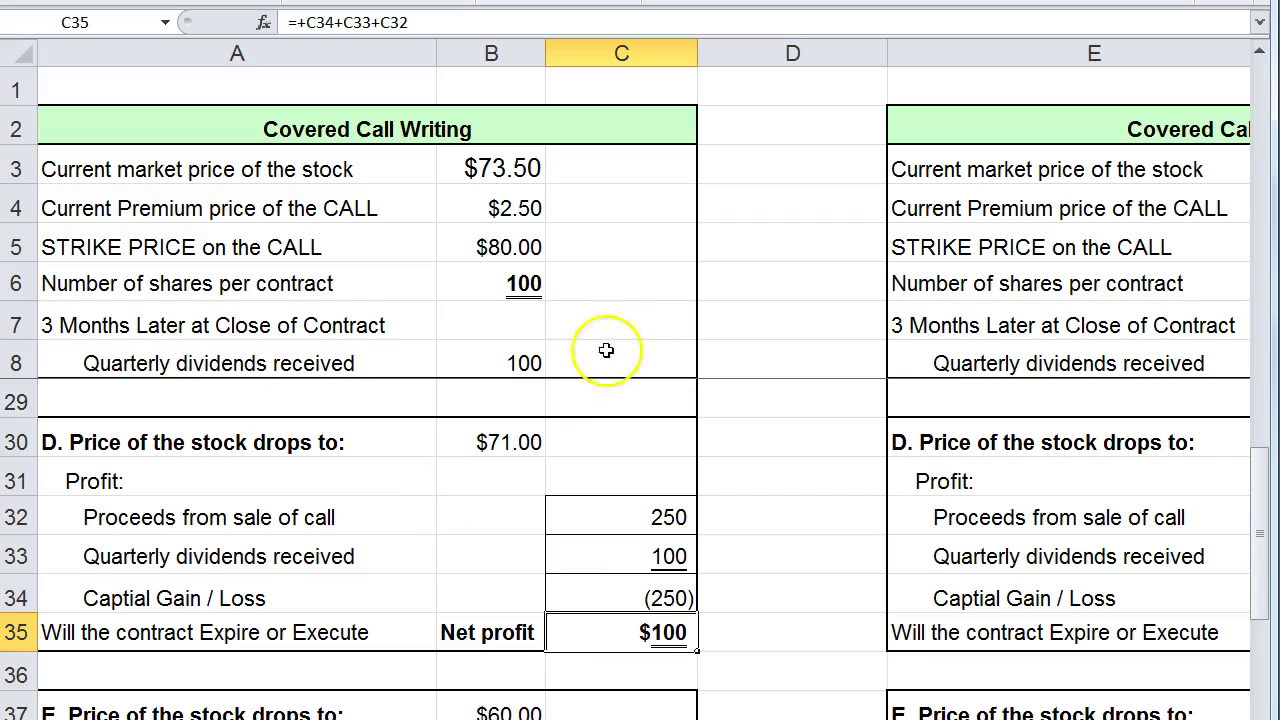
Enter the formula +B4*B6 in C39 to calculate scenario E's proceeds from the sale of the call
scroll(570, 488, down, 2)
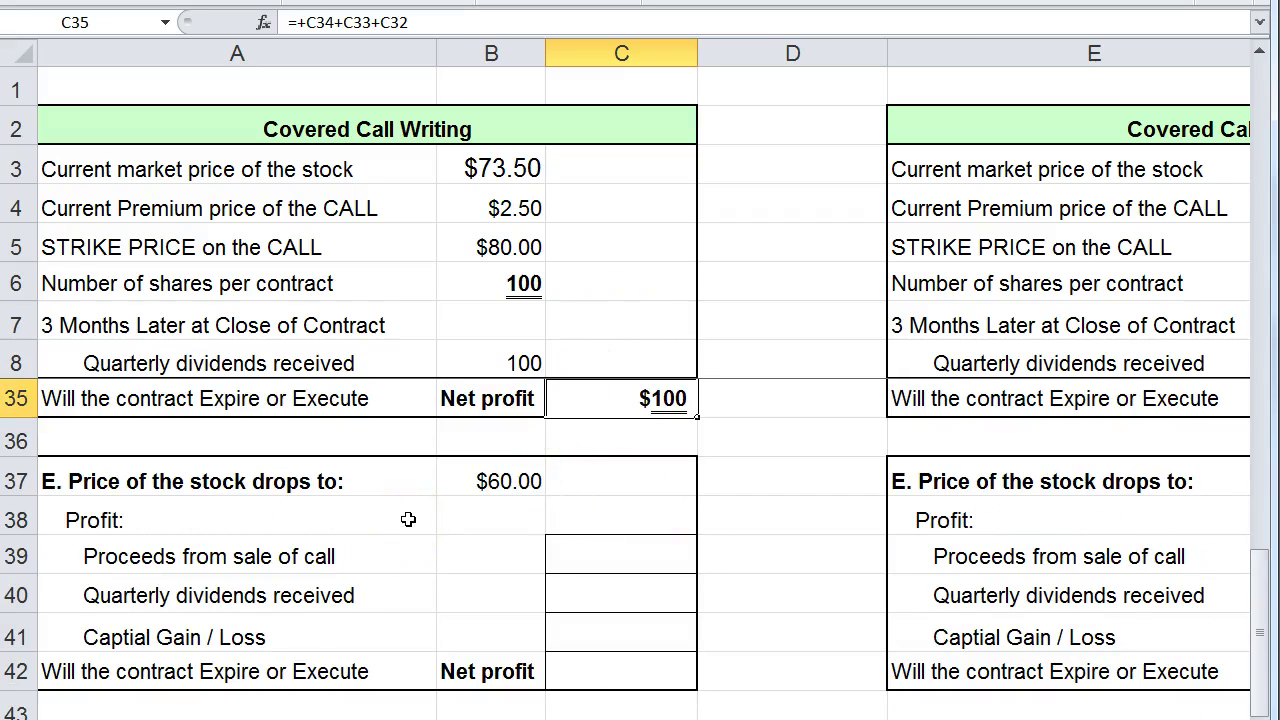
click(586, 560)
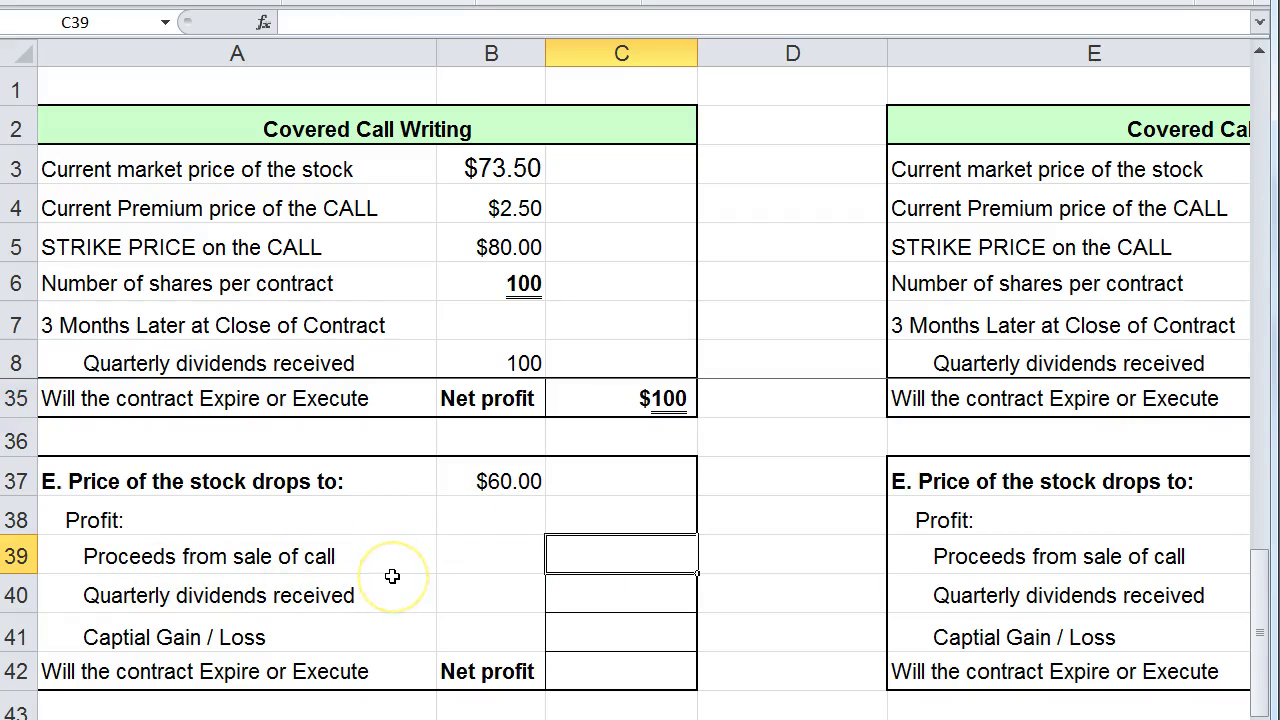
text(+)
click(488, 208)
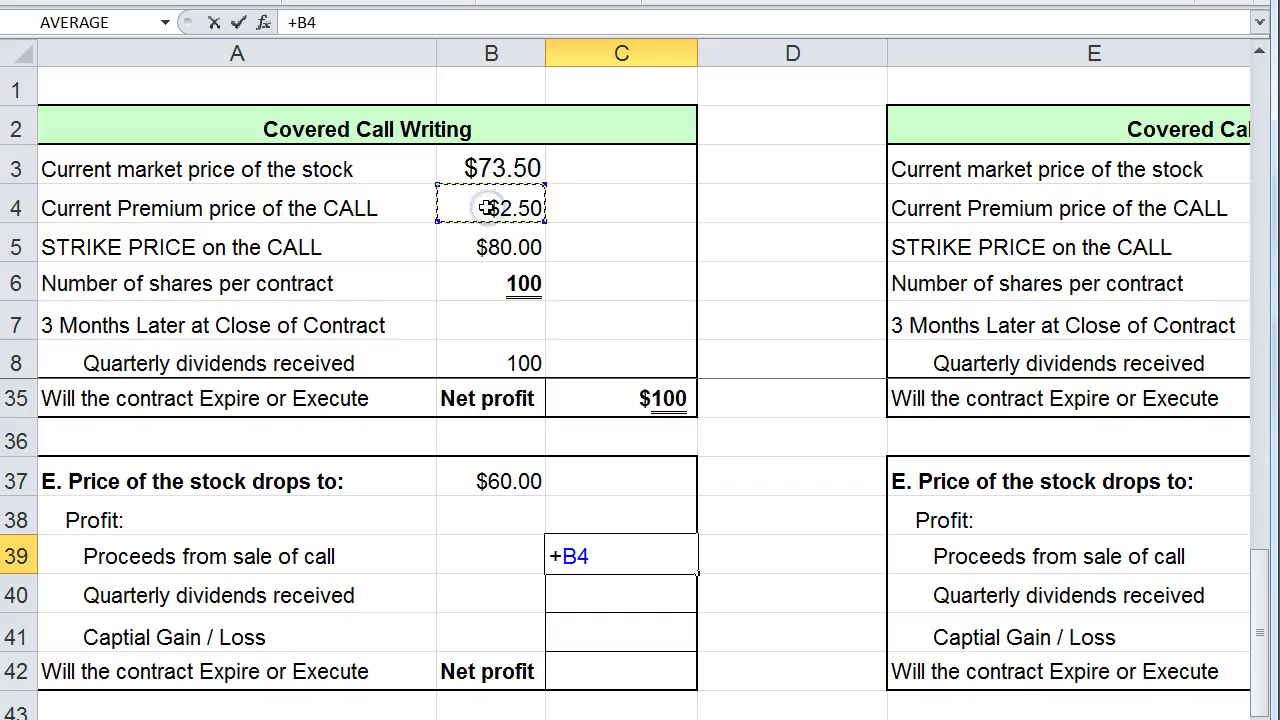
text(*)
click(488, 283)
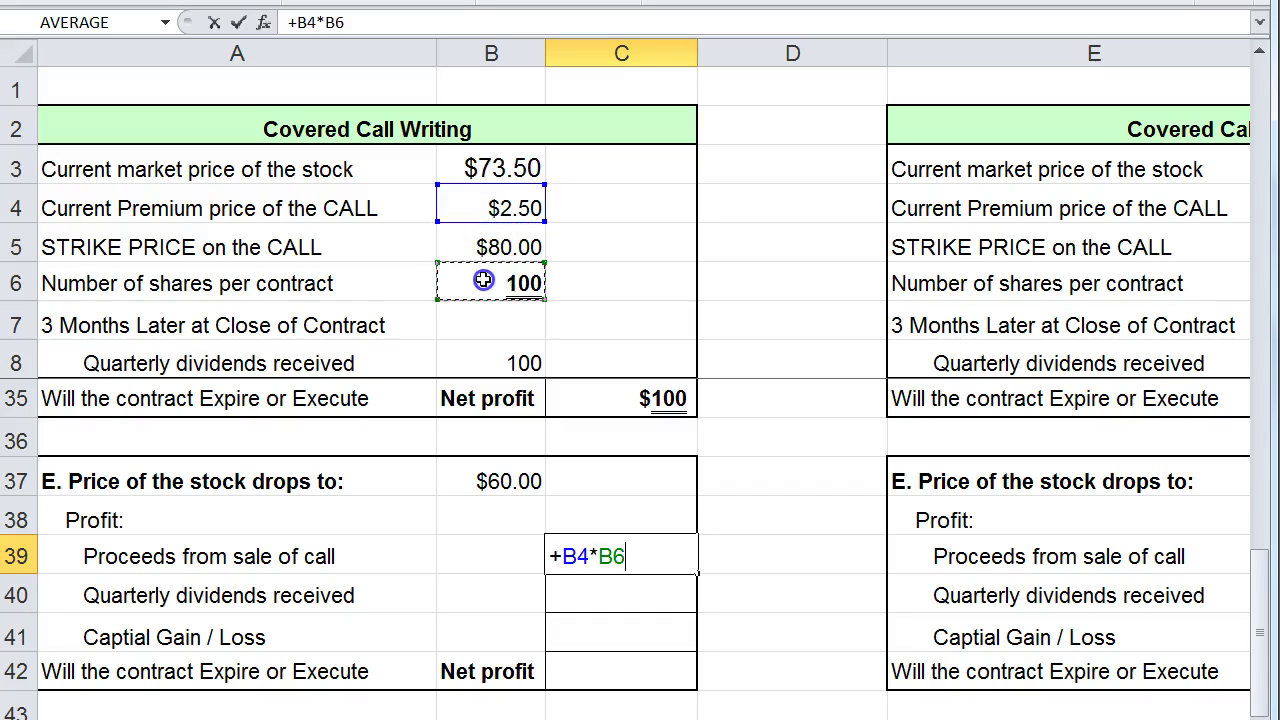
key(Return)
Enter the formula +B8 in C40 for scenario E's quarterly dividends received
text(+)
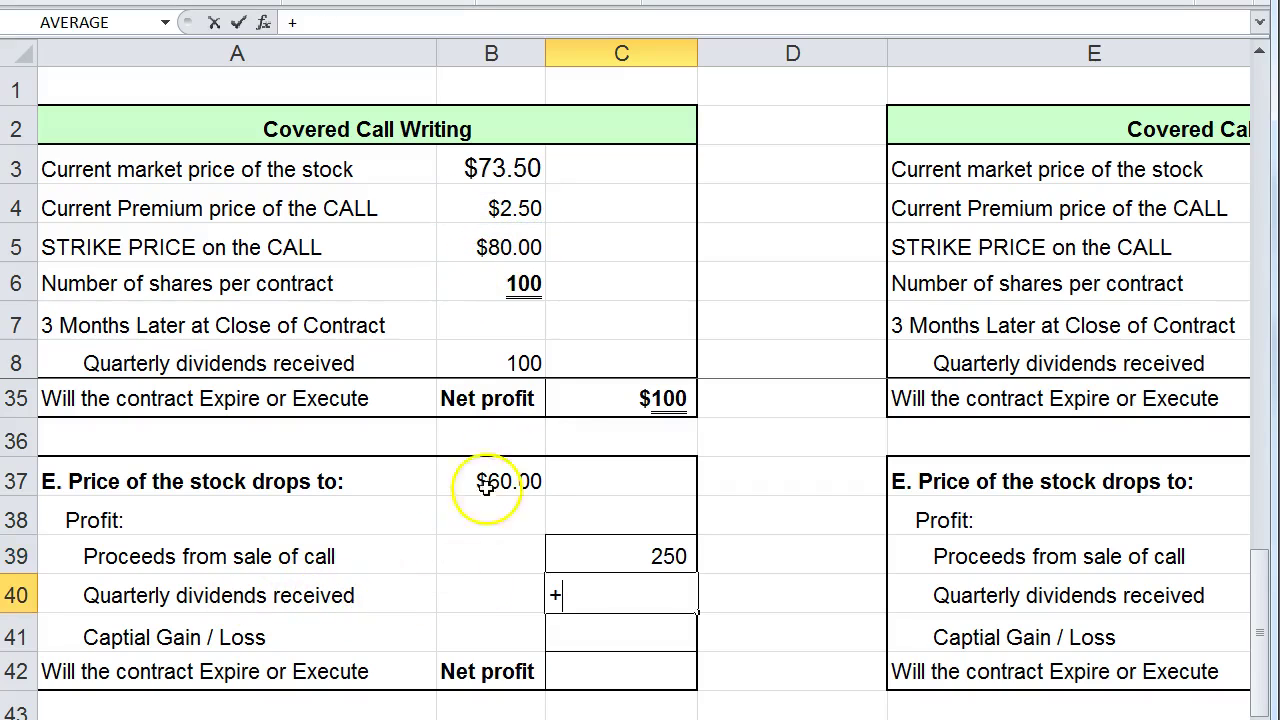
click(481, 361)
key(Return)
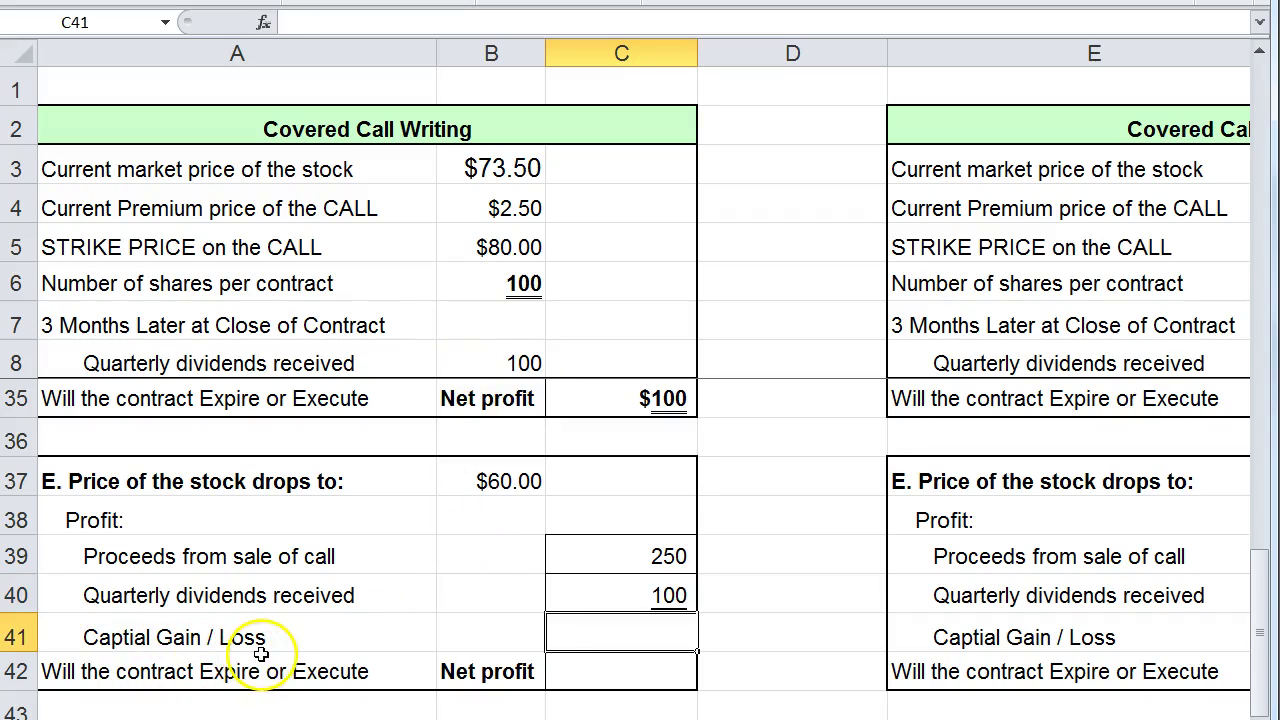
Enter +(B37-B3)*100 in C41 for scenario E's capital gain or loss, and total C39:C41 in C42 for the net profit
text(+)
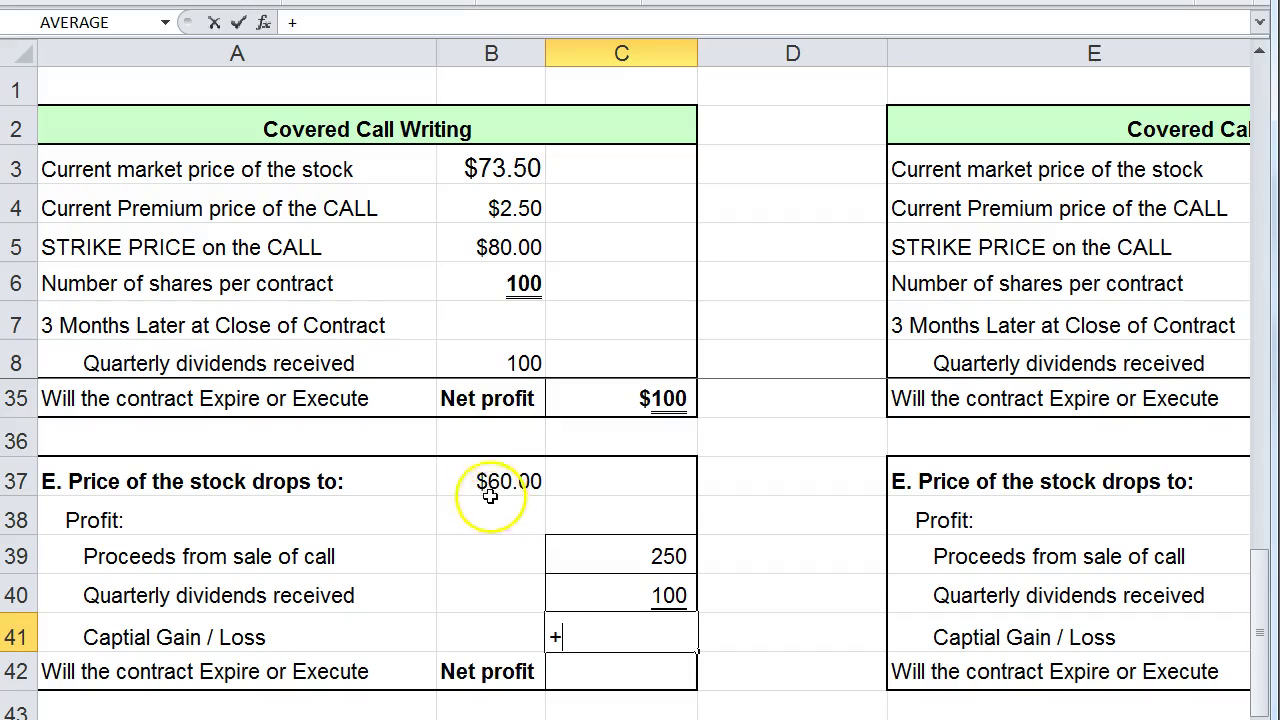
click(472, 481)
text(-)
click(469, 166)
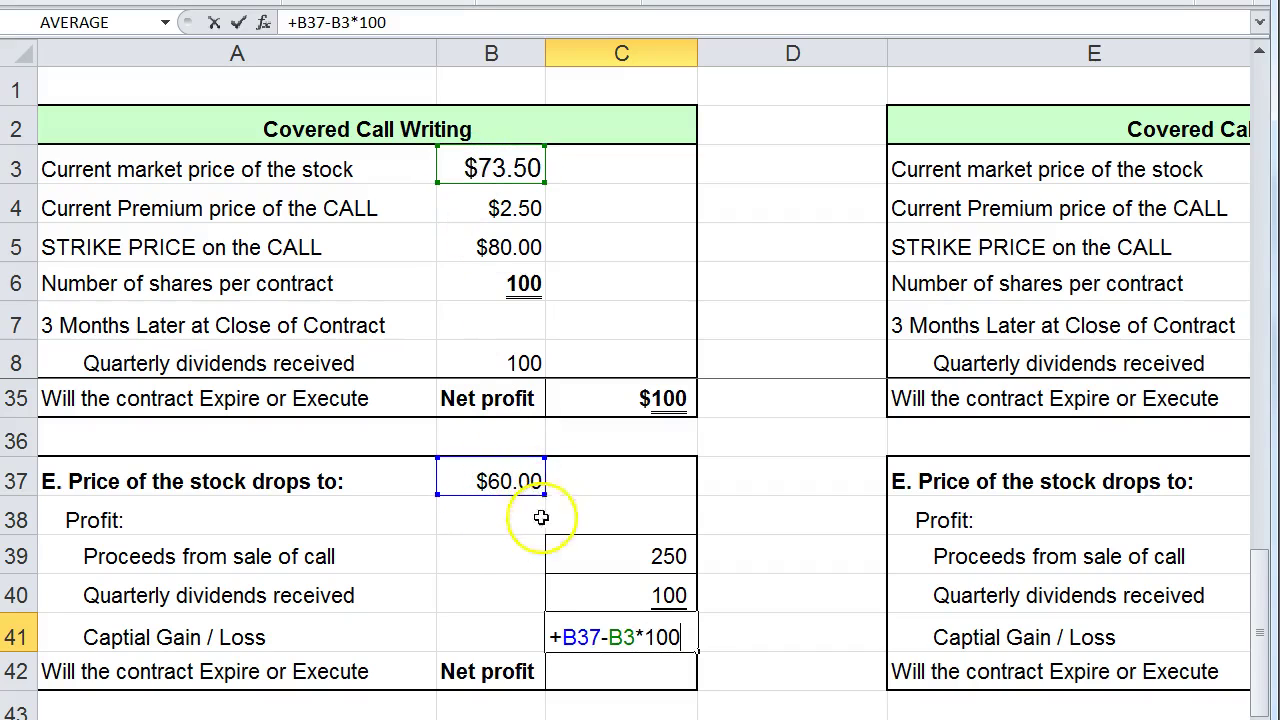
text(()
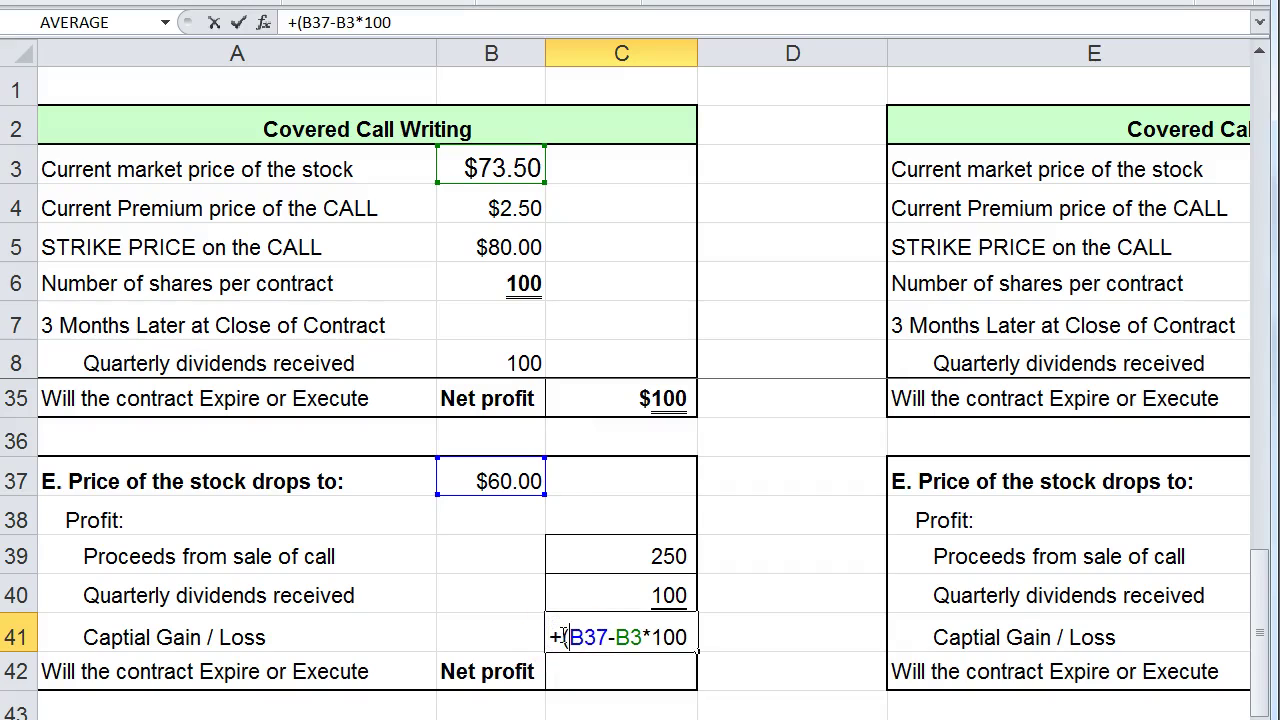
text())
key(Return)
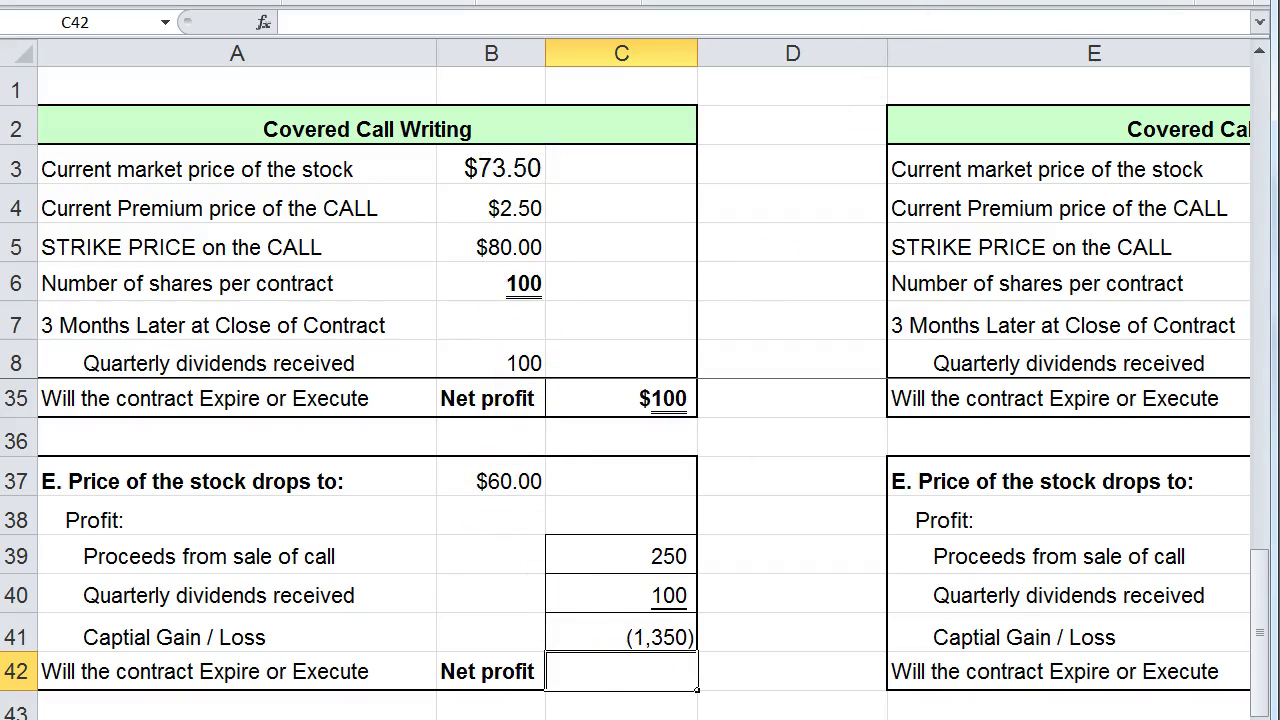
key(alt+equal)
key(Return)
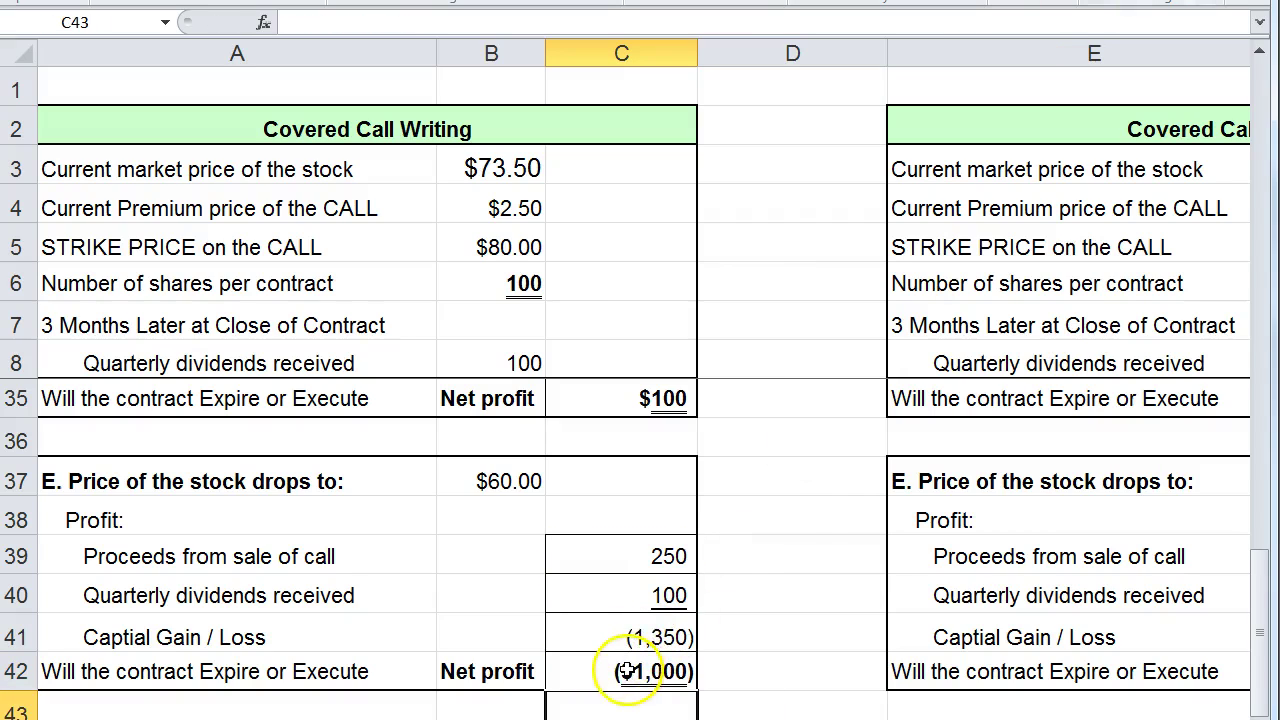
Try stock prices of 50, 40 and 45 in B37 for scenario E, and restore the price to 60
click(481, 483)
text(50)
click(479, 637)
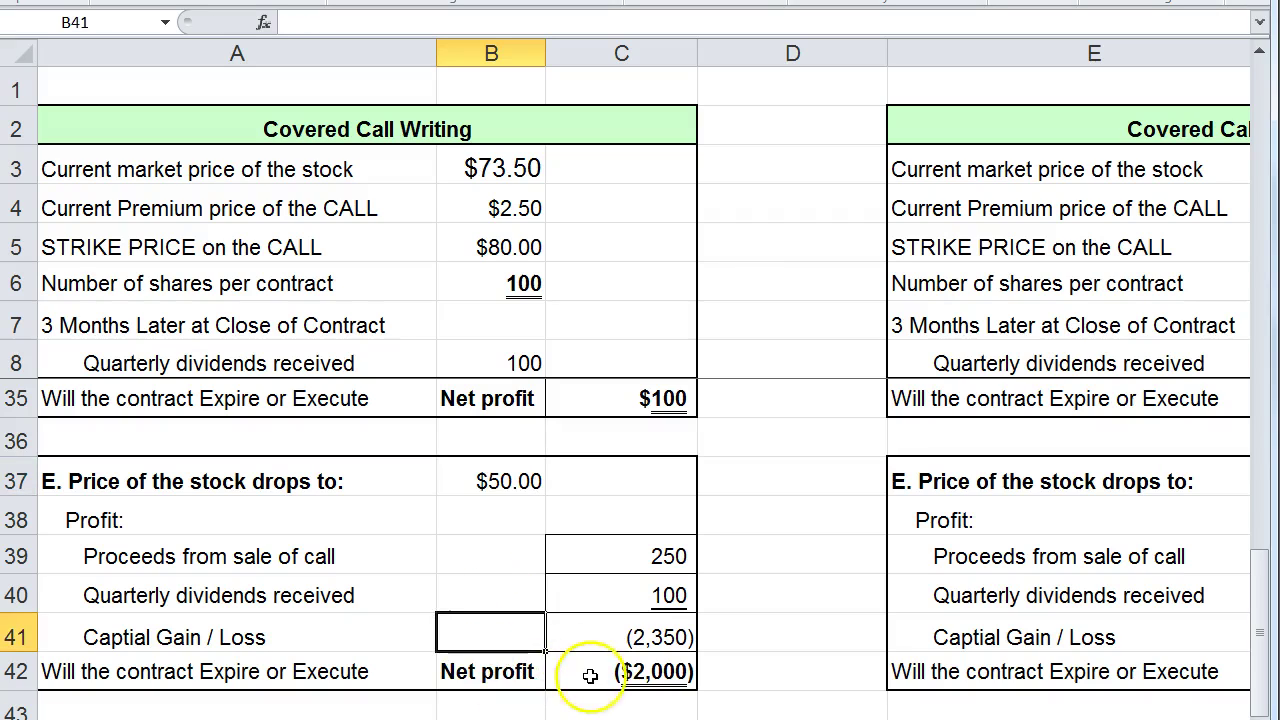
click(468, 480)
text(40)
click(586, 674)
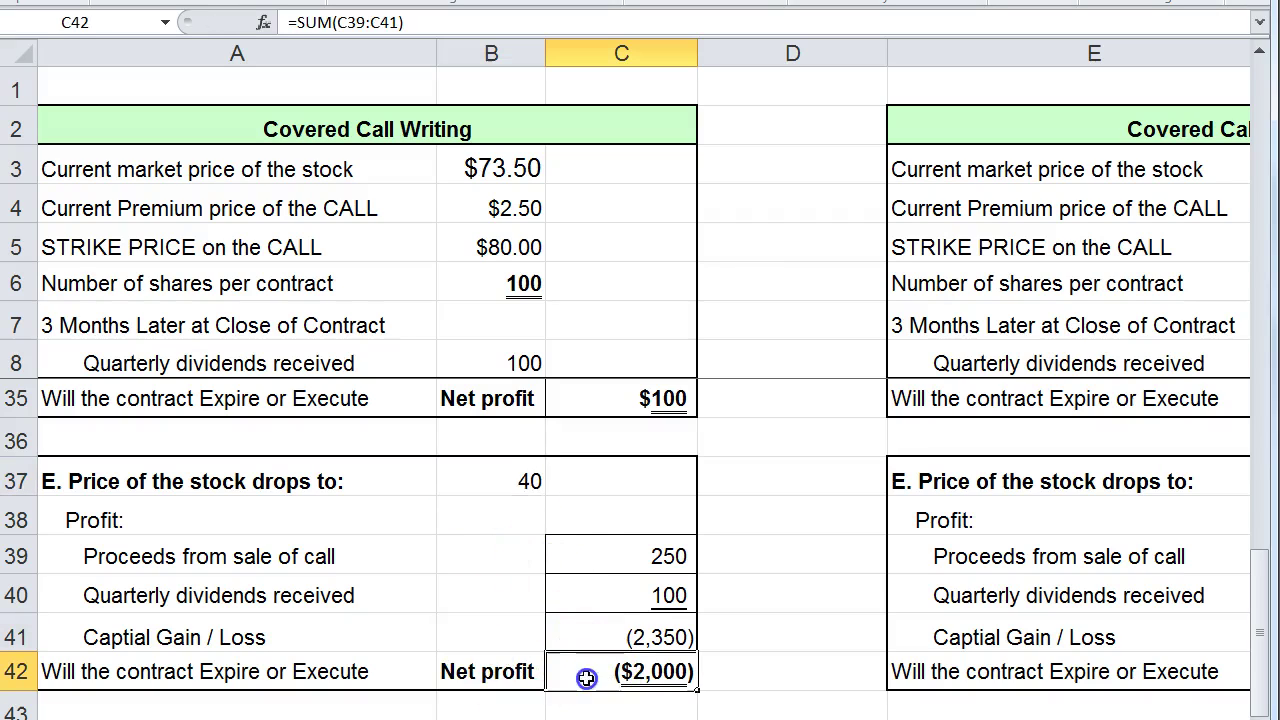
click(477, 487)
text(45)
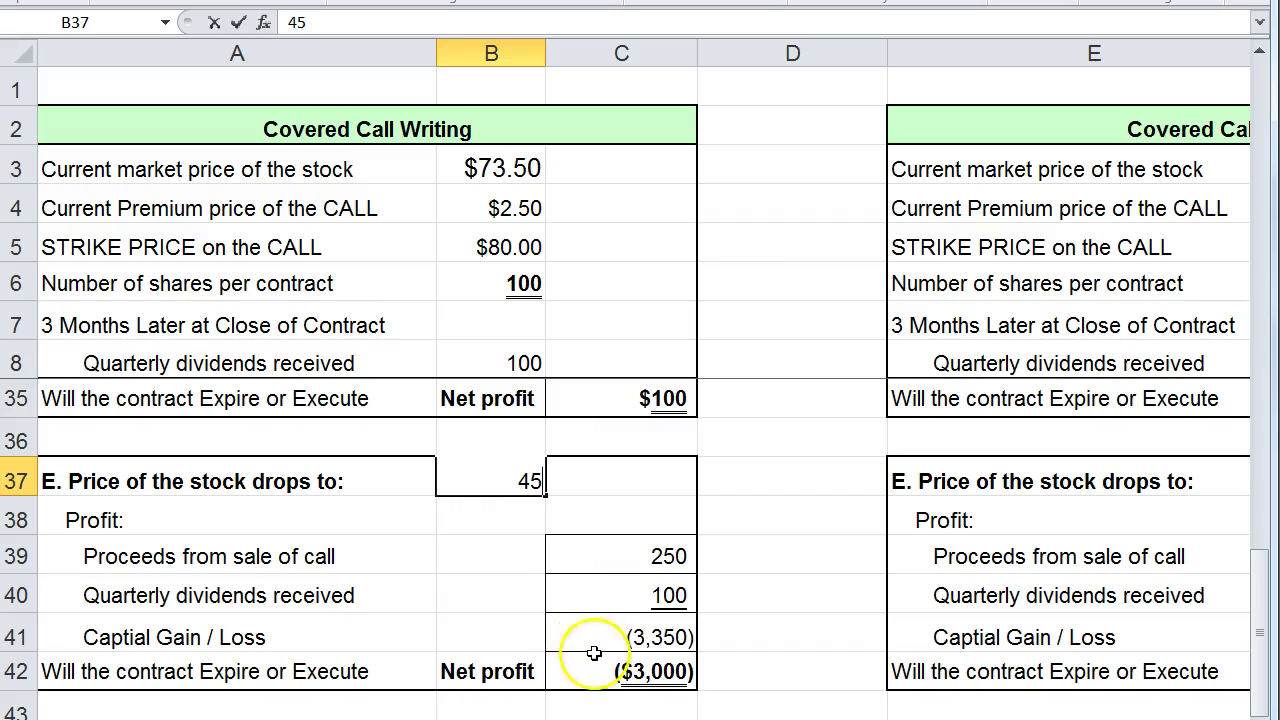
click(462, 603)
click(487, 484)
text(60)
click(488, 551)
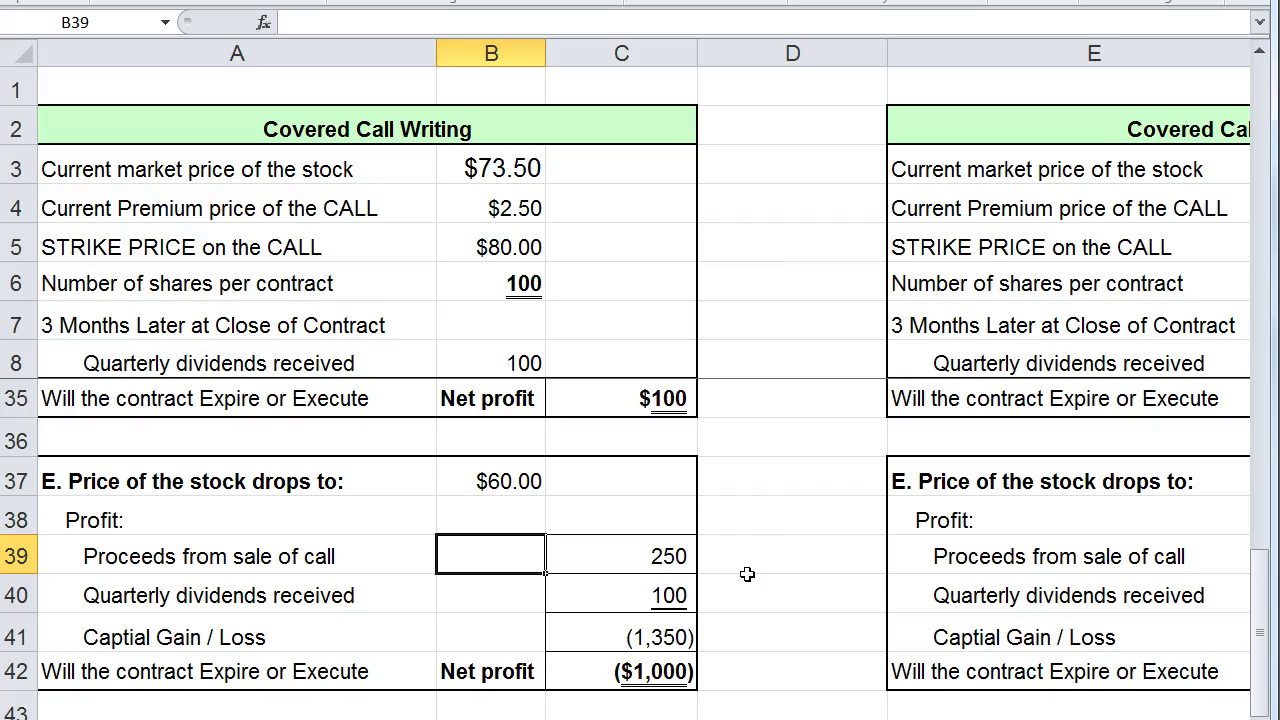
Look over the second Covered Call Writing table in columns E to G, from scenario A through scenario E
scroll(584, 545, down, 1)
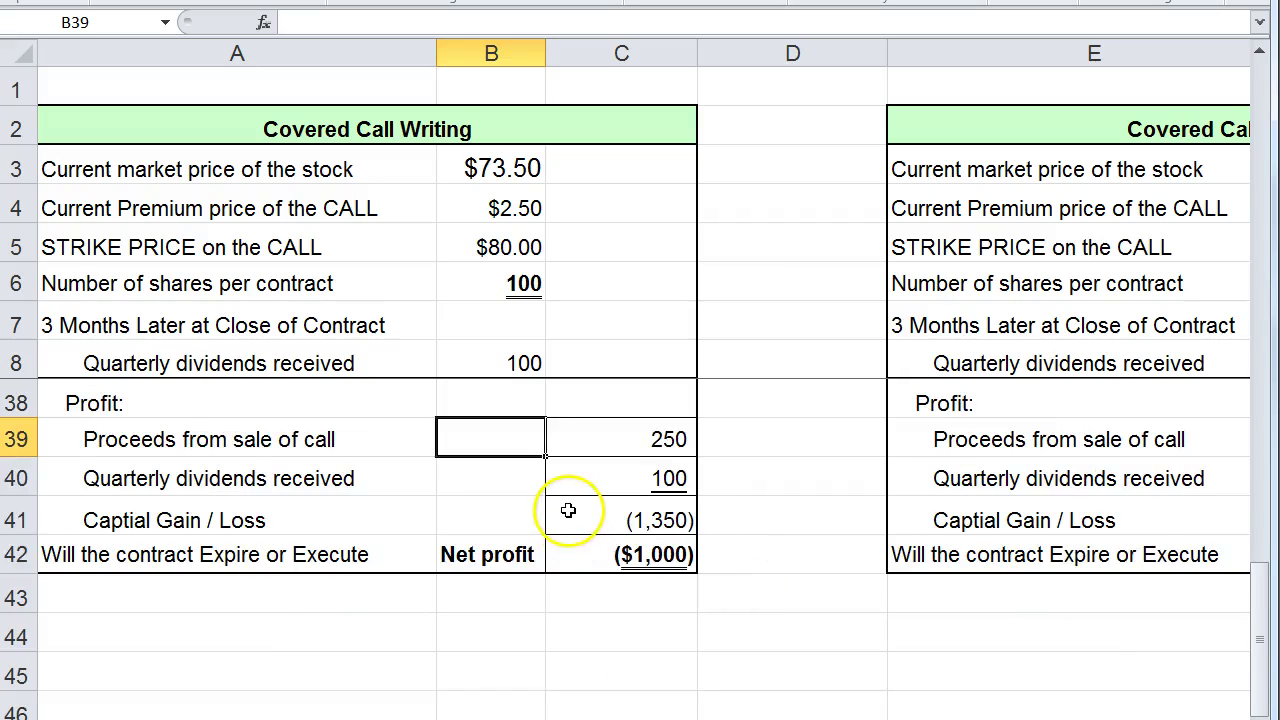
scroll(568, 510, up, 10)
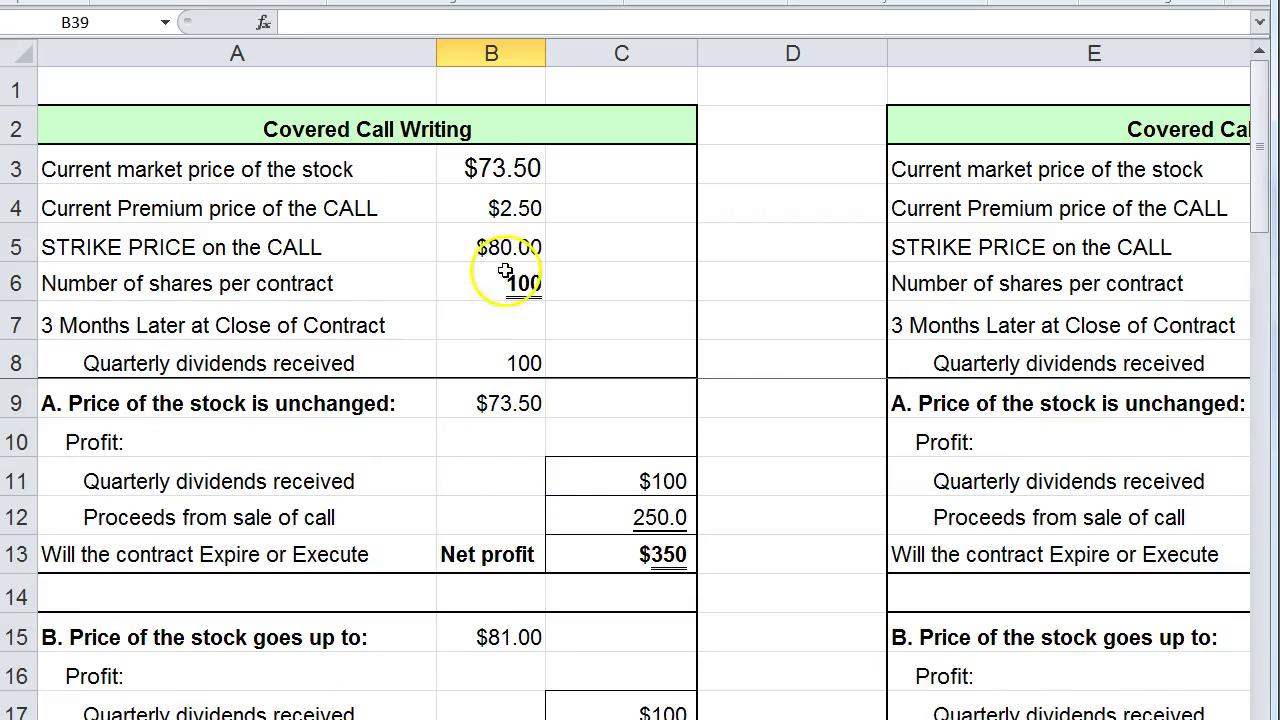
drag(898, 716, 908, 716)
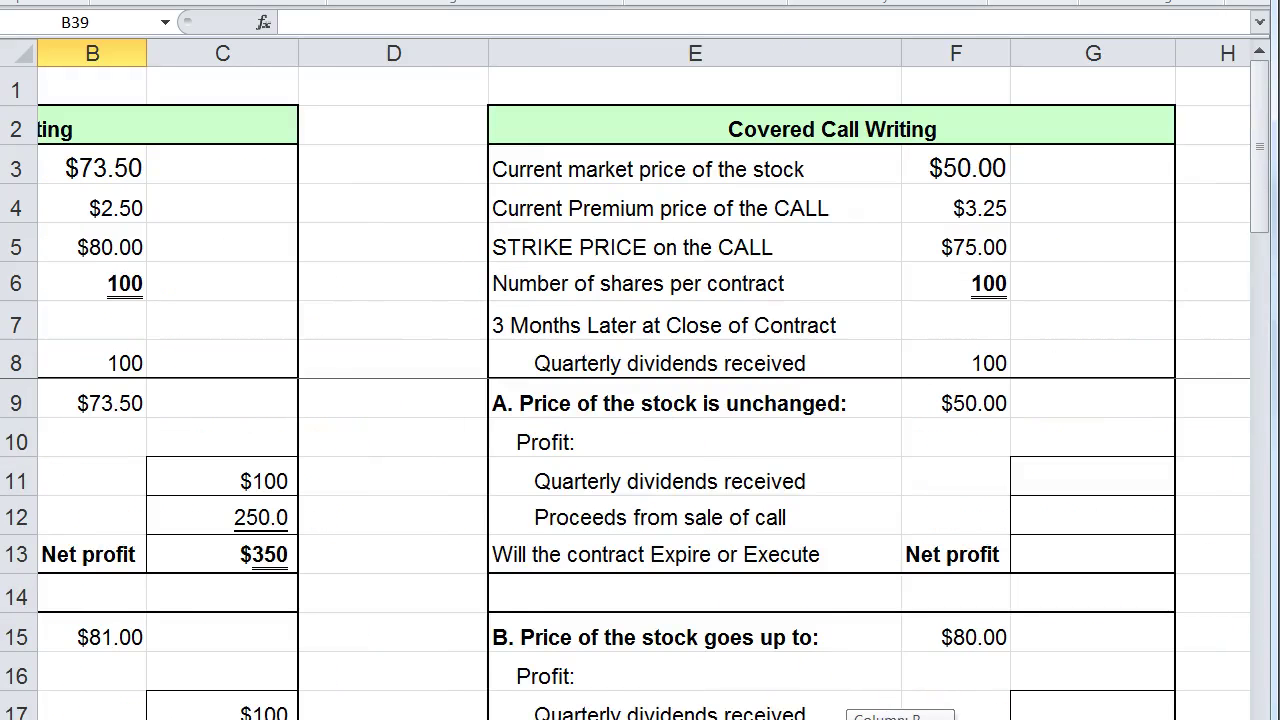
scroll(809, 357, down, 9)
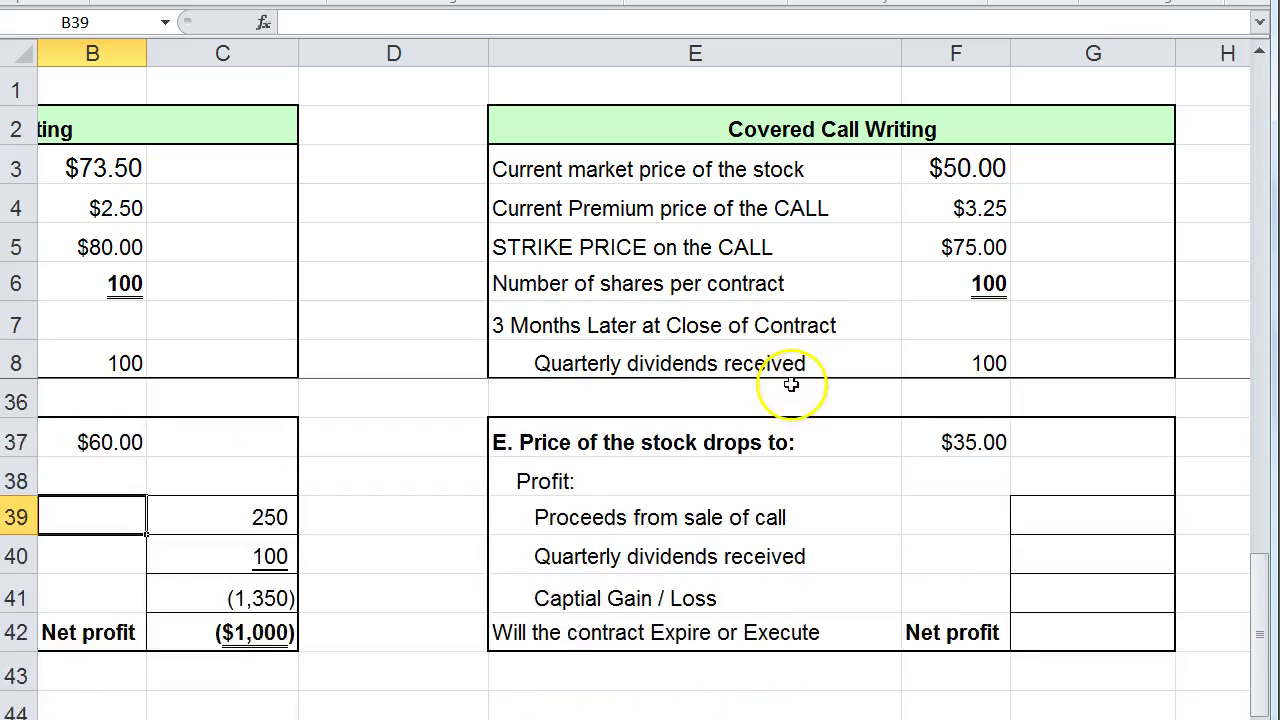
scroll(791, 384, up, 9)
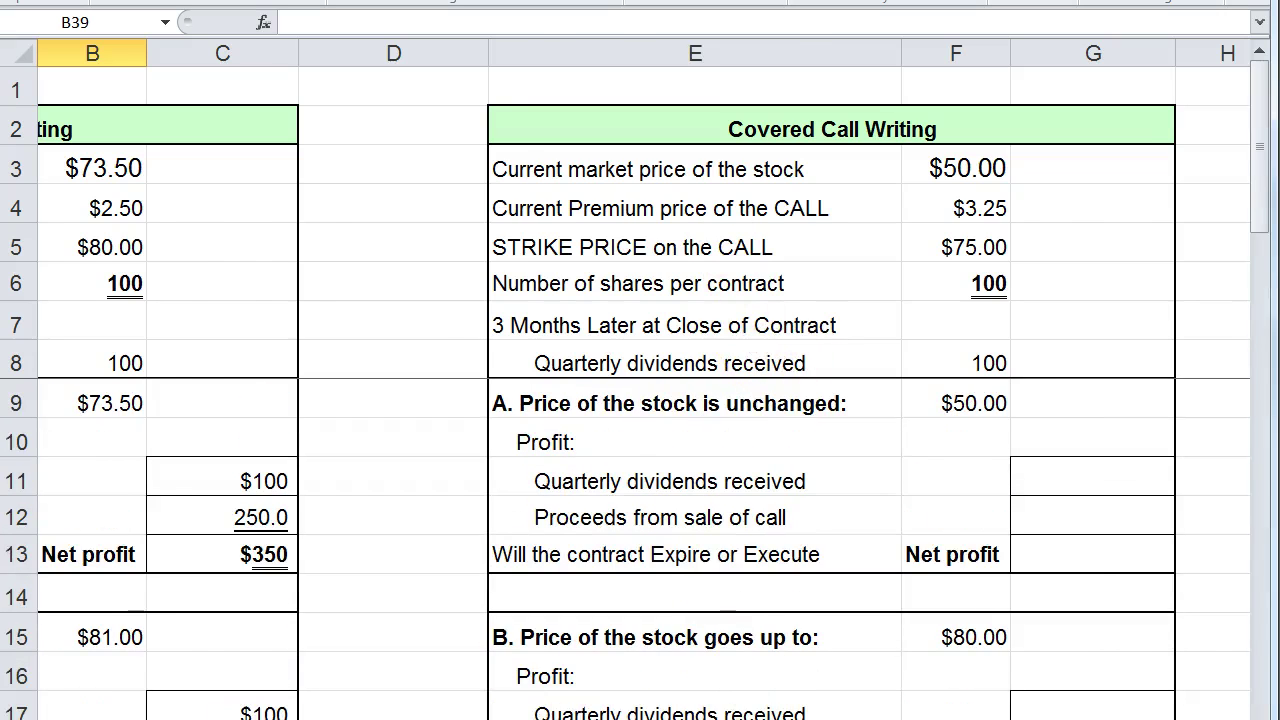
drag(908, 716, 898, 716)
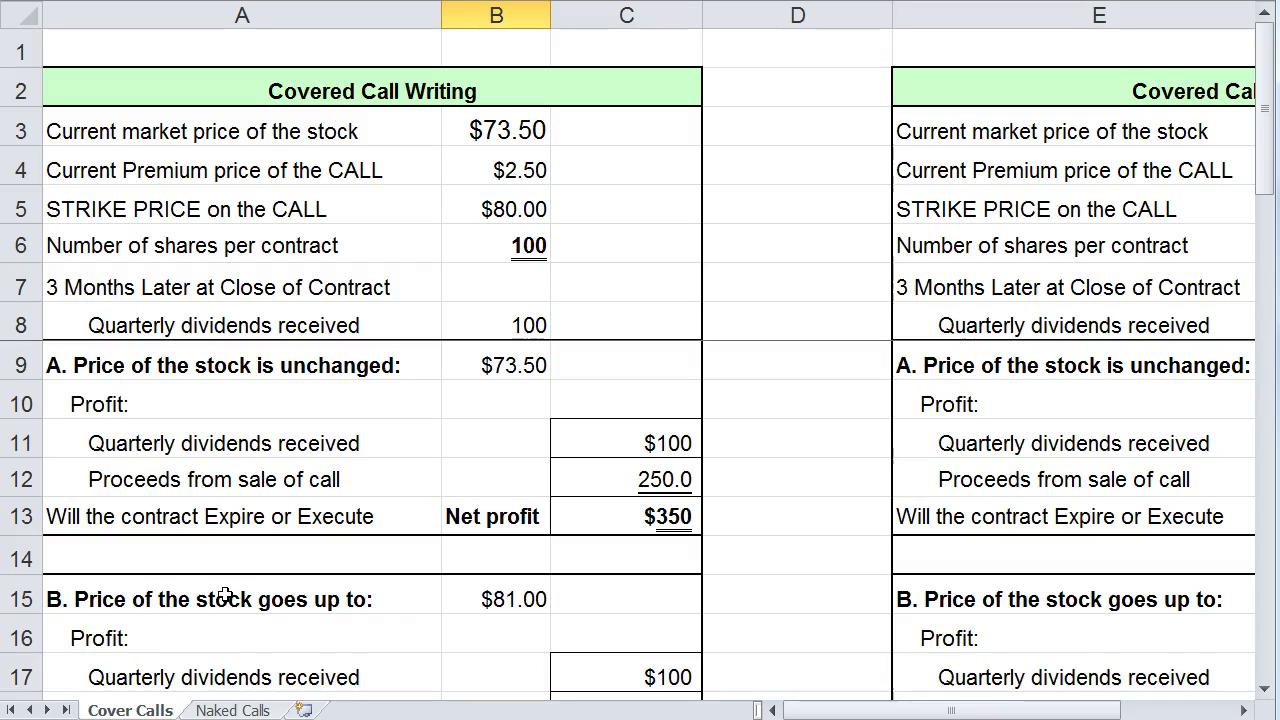
Open the Naked Calls worksheet and enlarge the view of the first Naked Call Writing table
click(235, 708)
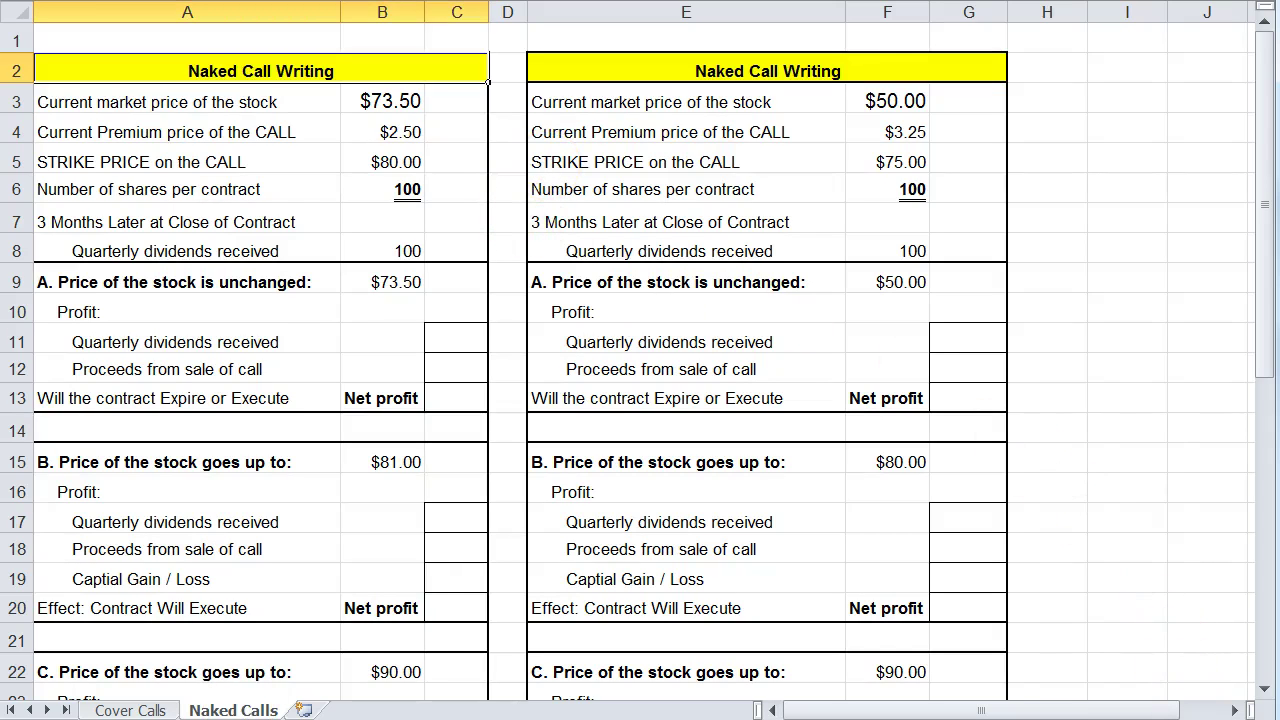
click(1240, 719)
click(1240, 719)
click(1240, 719)
click(1240, 719)
click(1240, 719)
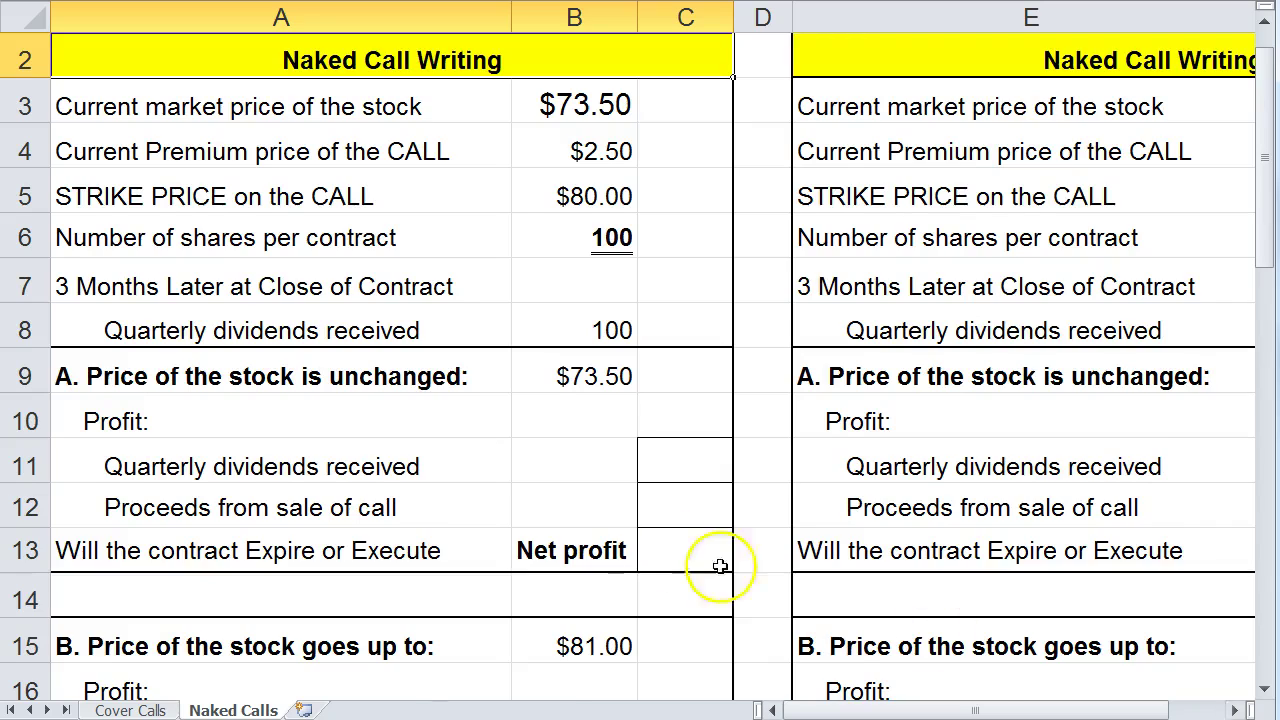
scroll(738, 635, up, 1)
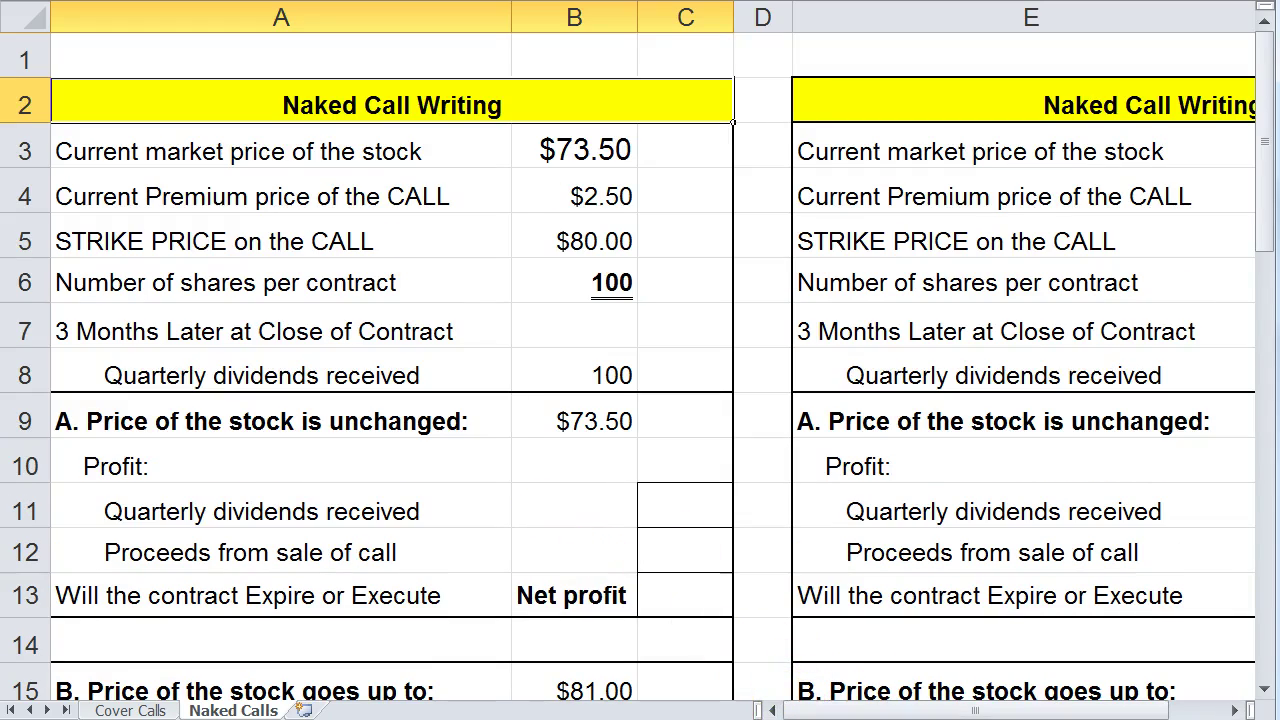
click(1240, 719)
scroll(250, 255, up, 1)
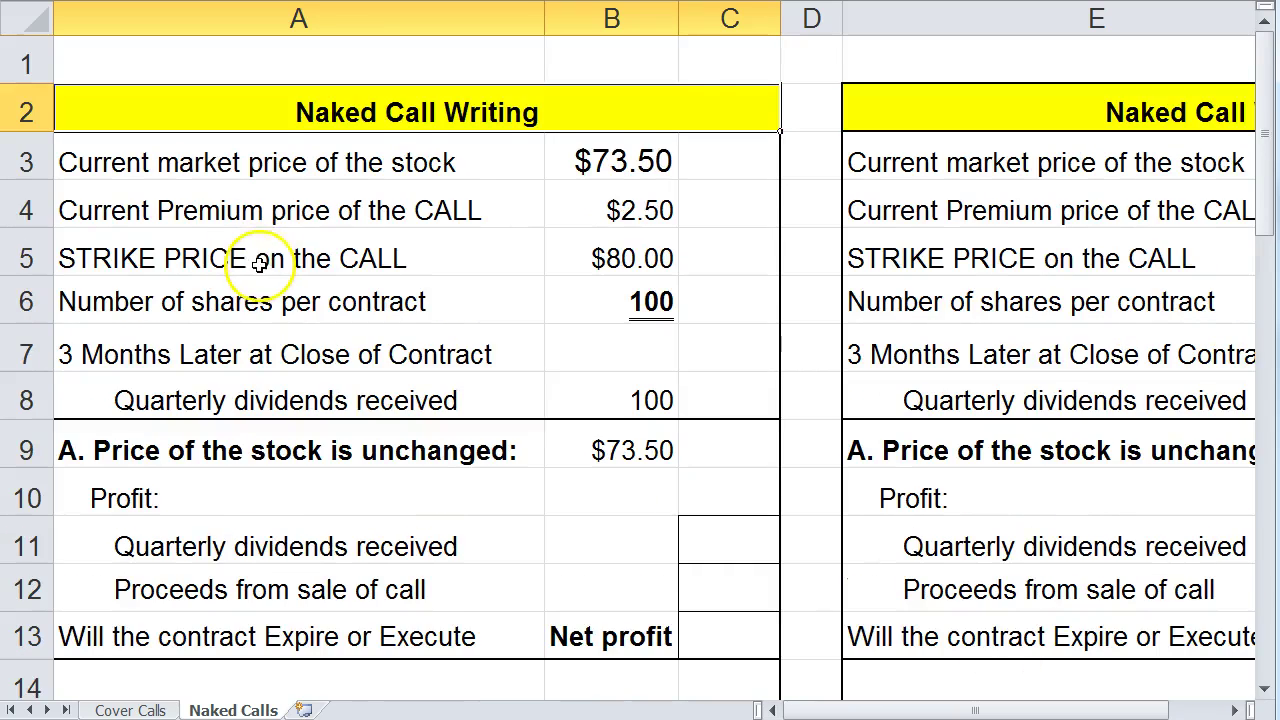
Freeze the panes above row 9 on the Naked Calls sheet to keep the option data in rows 1 to 8 in view
scroll(230, 290, down, 1)
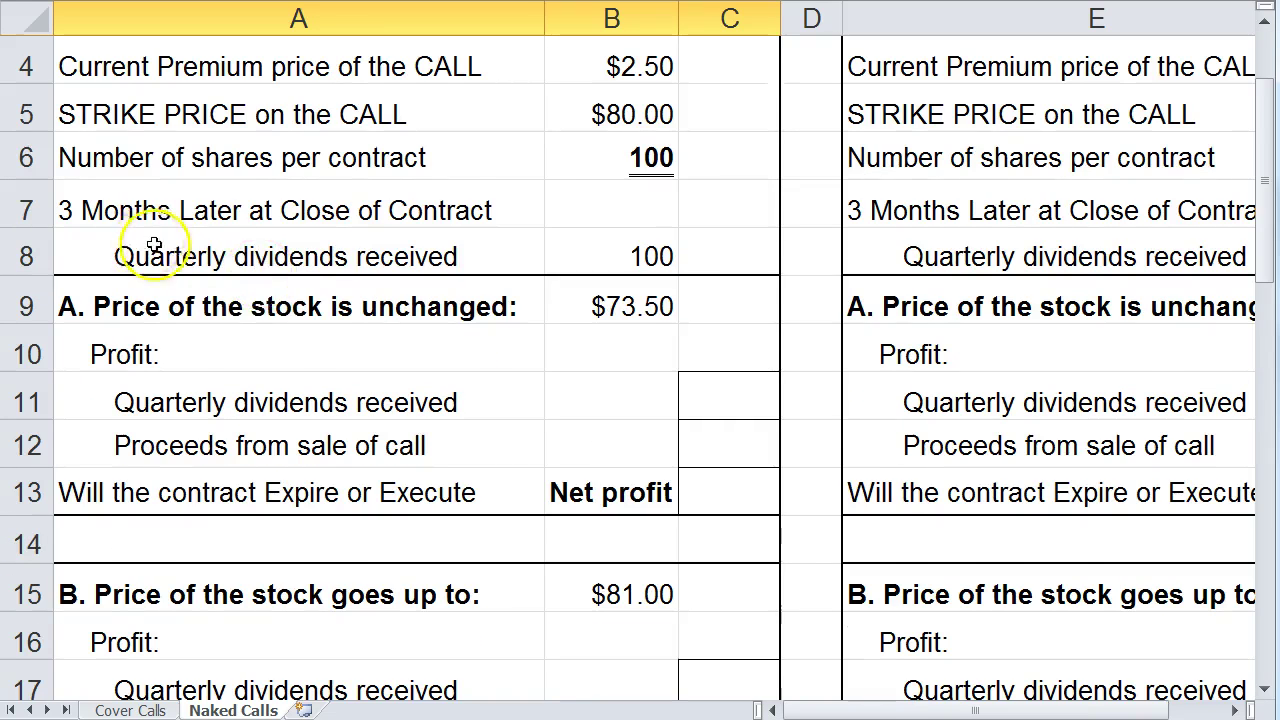
scroll(150, 300, up, 1)
click(26, 450)
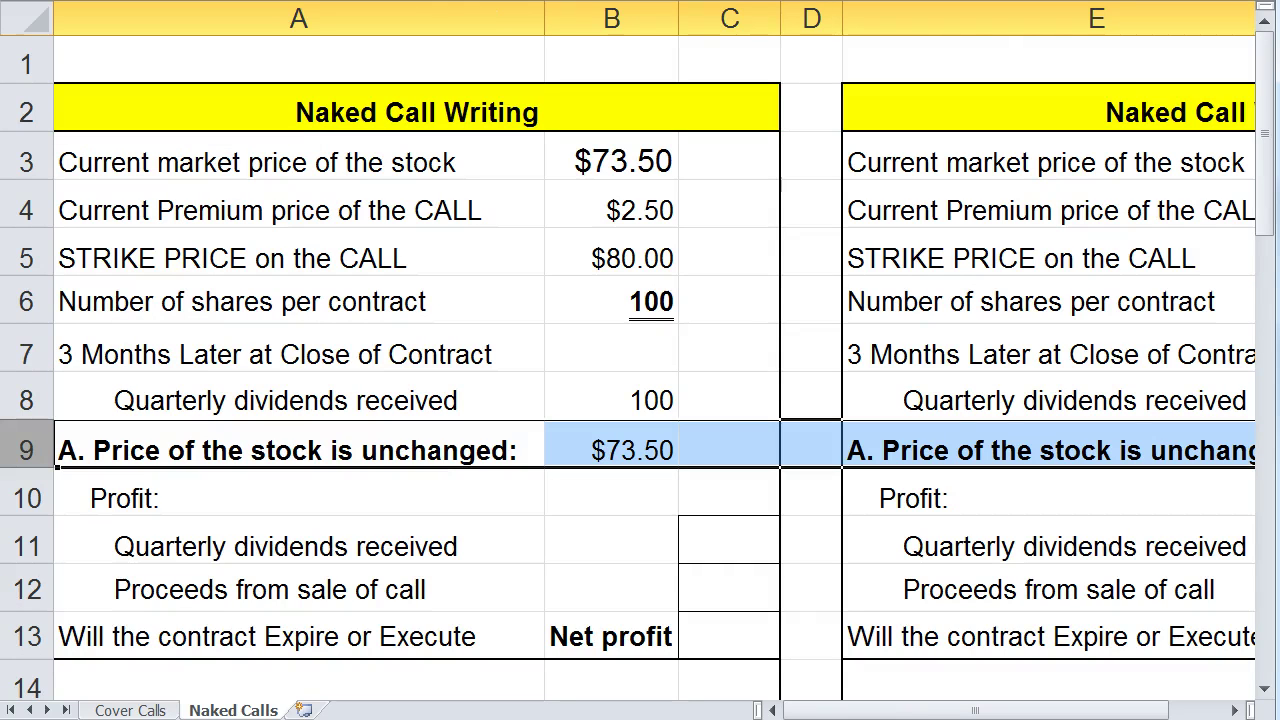
click(788, 1)
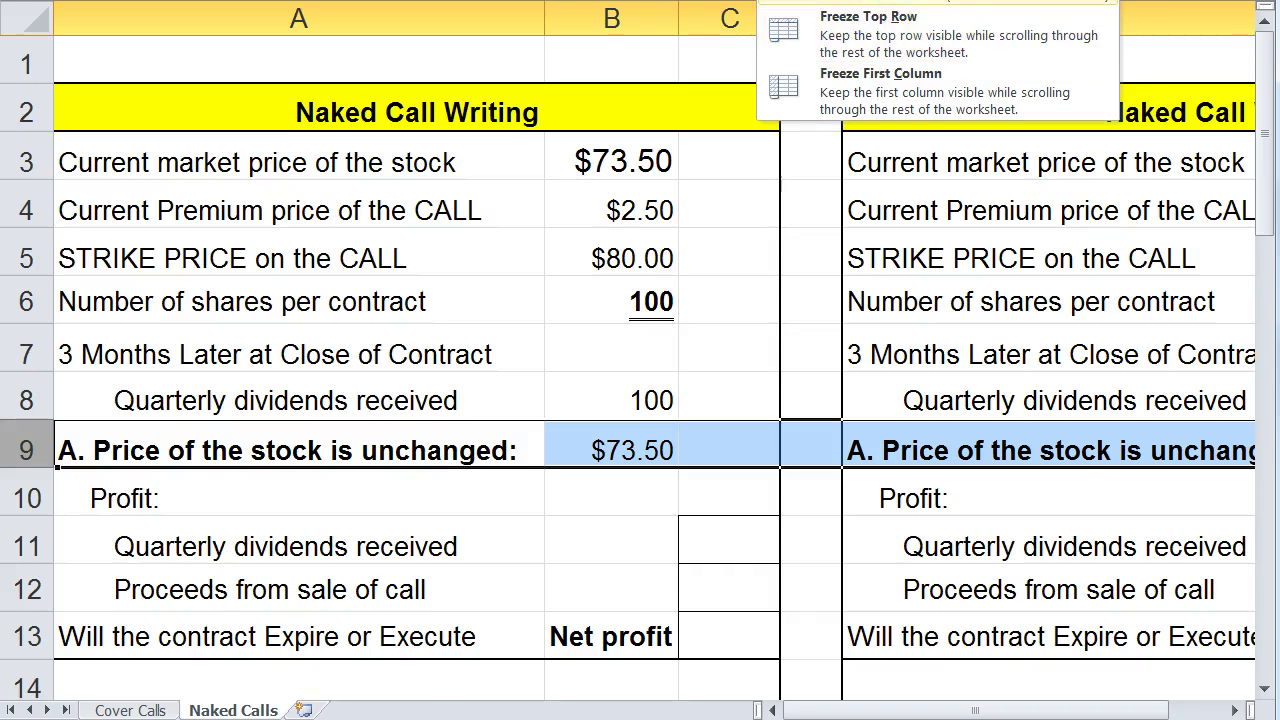
click(880, 1)
scroll(543, 366, down, 1)
scroll(520, 357, up, 1)
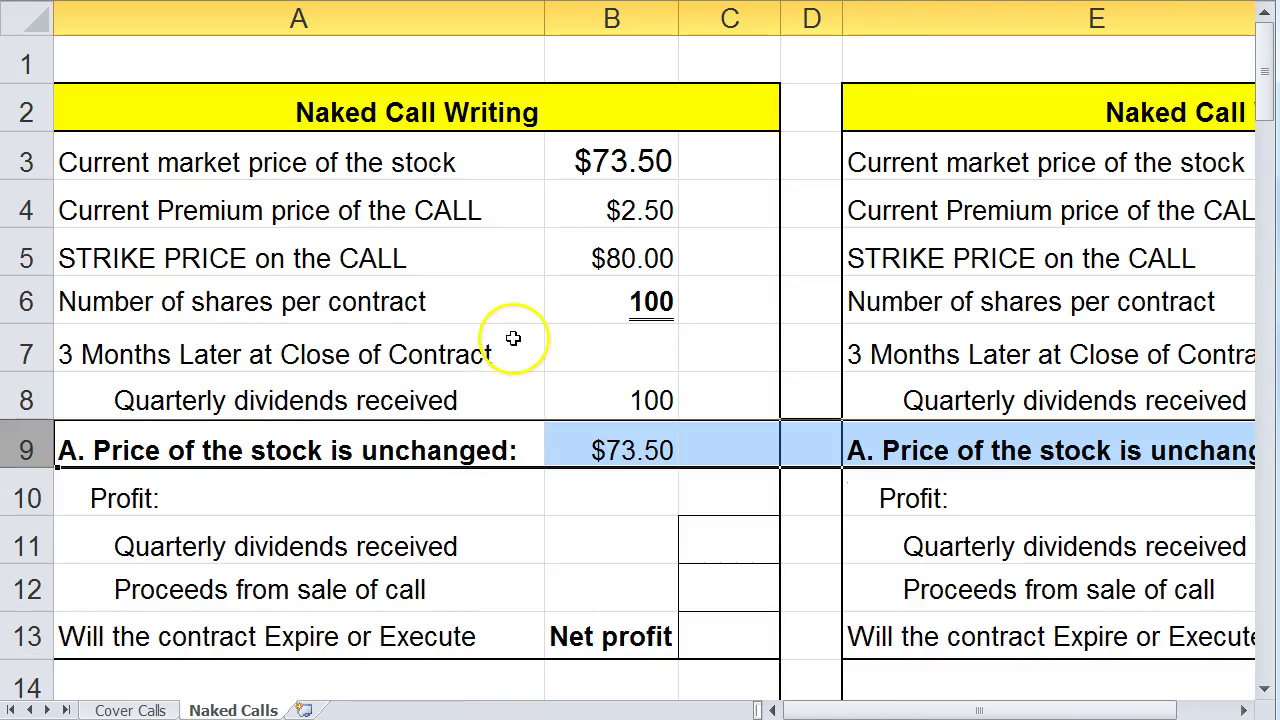
click(562, 500)
scroll(557, 510, down, 1)
scroll(557, 510, up, 1)
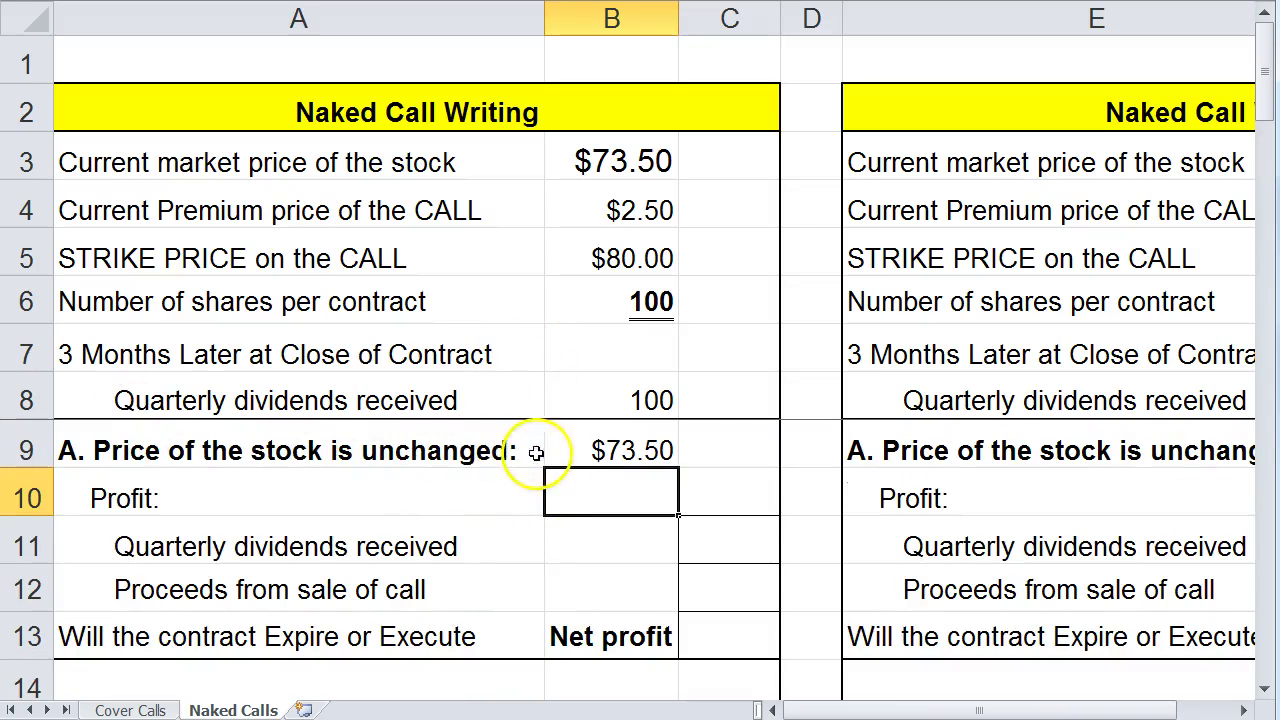
Enter 0 in C11 for the quarterly dividends received in naked call scenario A
click(574, 454)
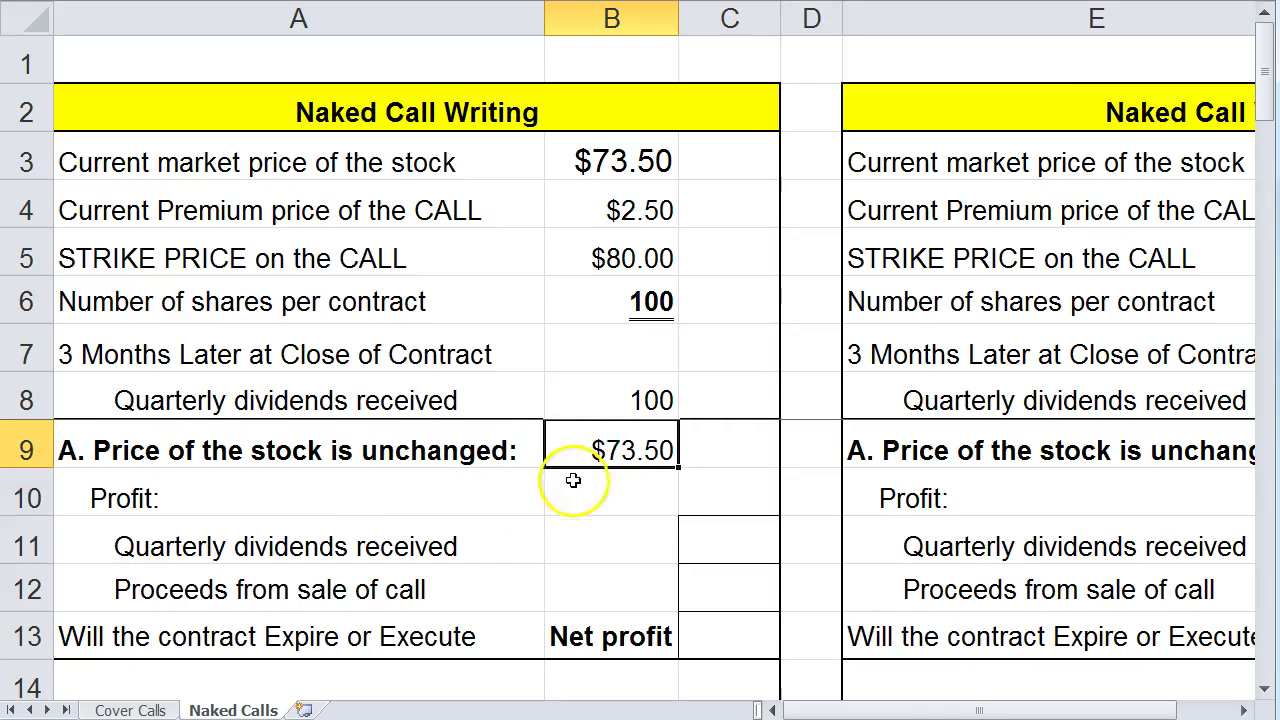
click(703, 541)
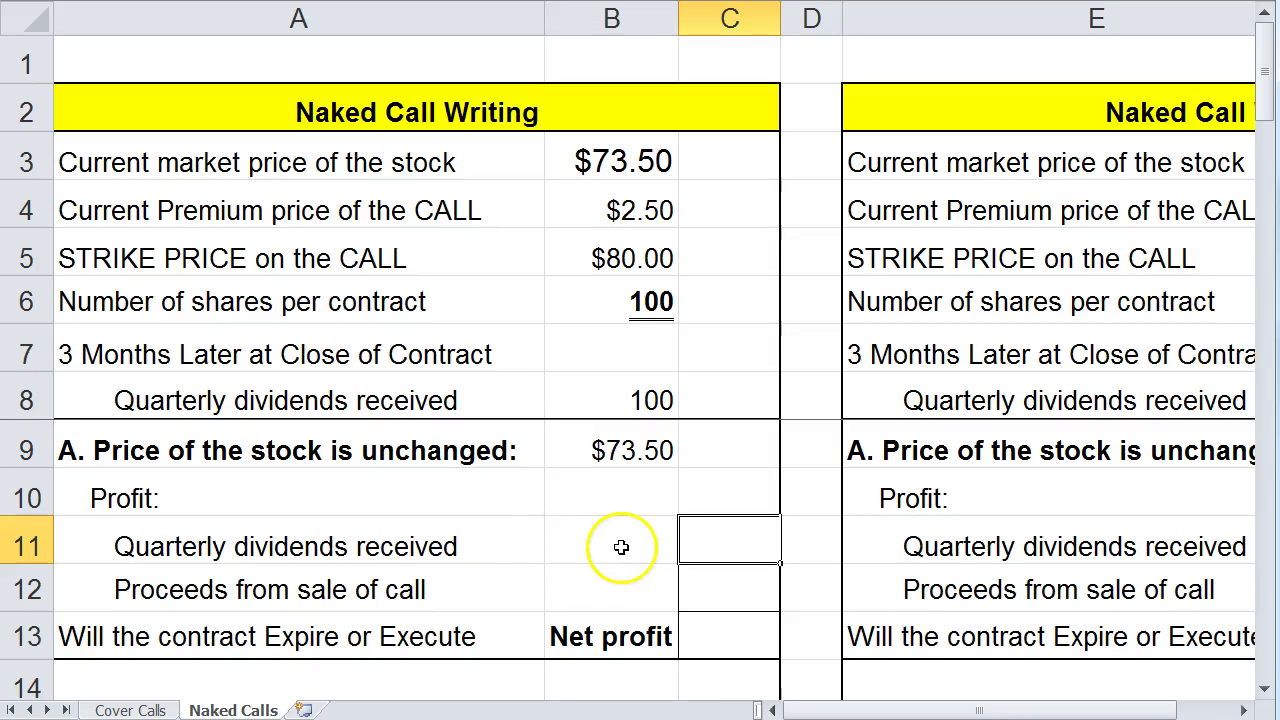
text(0)
click(593, 571)
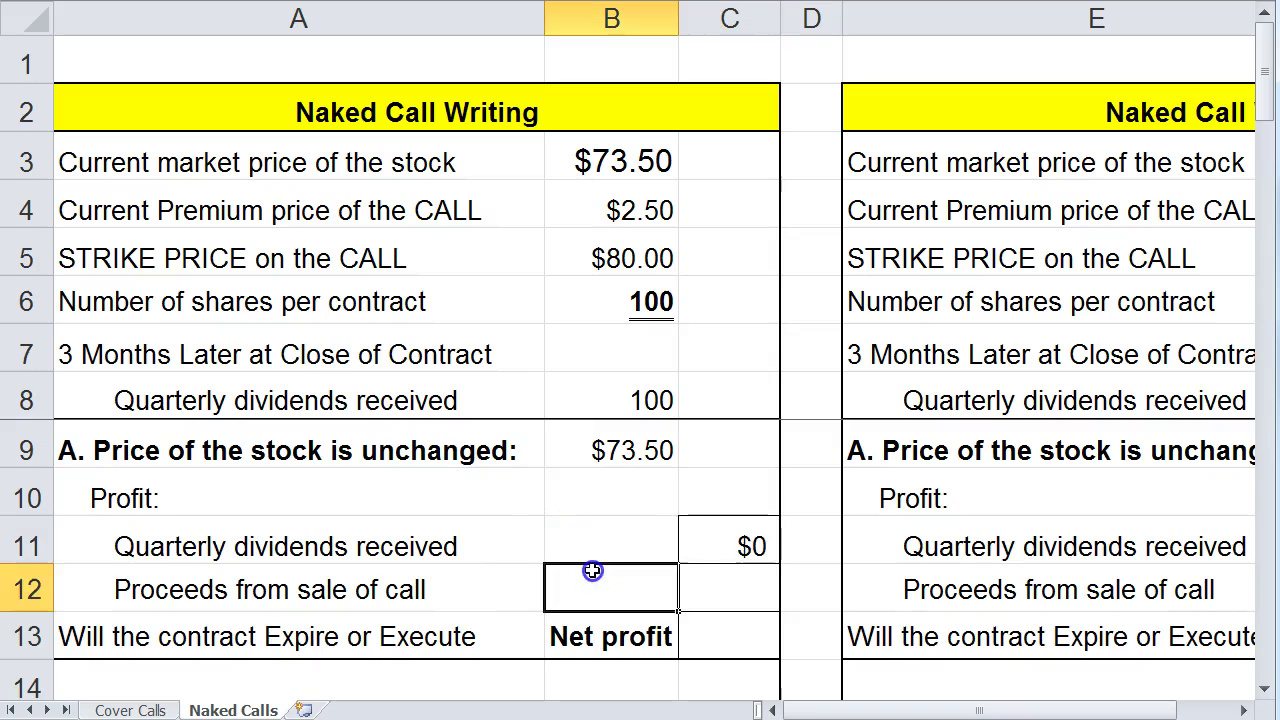
click(718, 537)
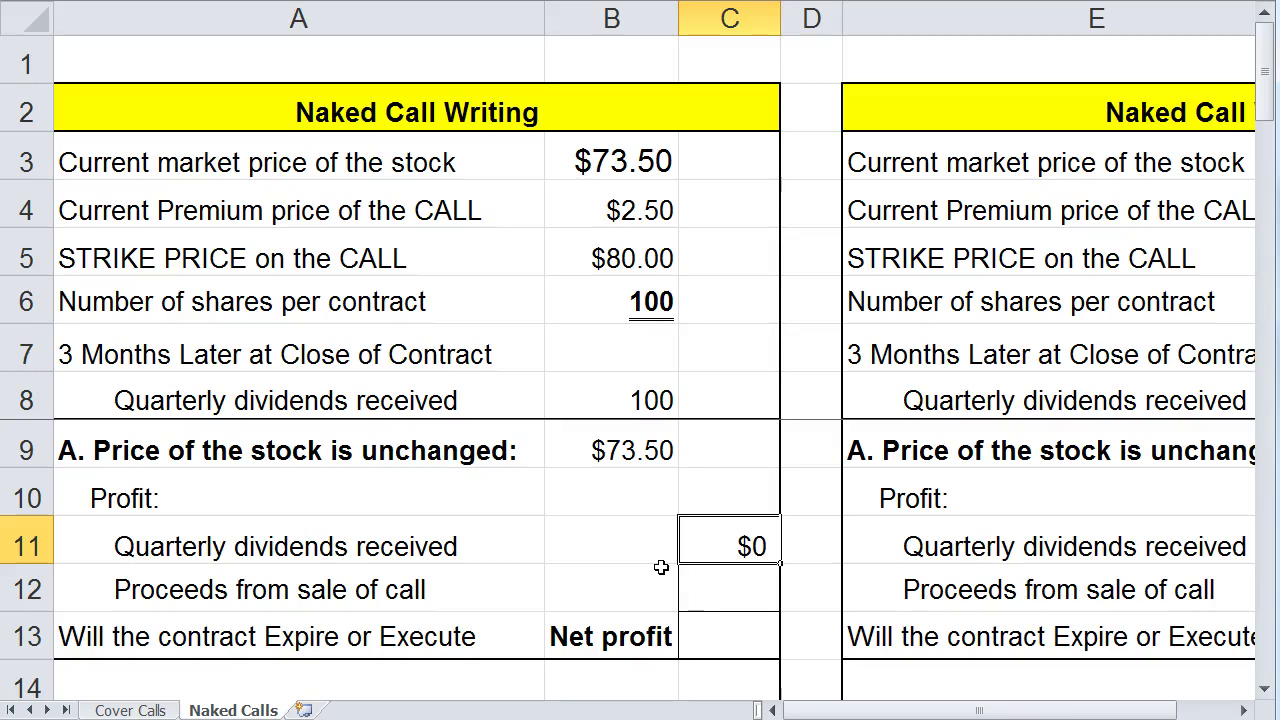
Enter the formula +B4*B6 in C12 to calculate naked call scenario A's proceeds from the sale of the call
click(710, 592)
text(+)
click(575, 208)
text(*)
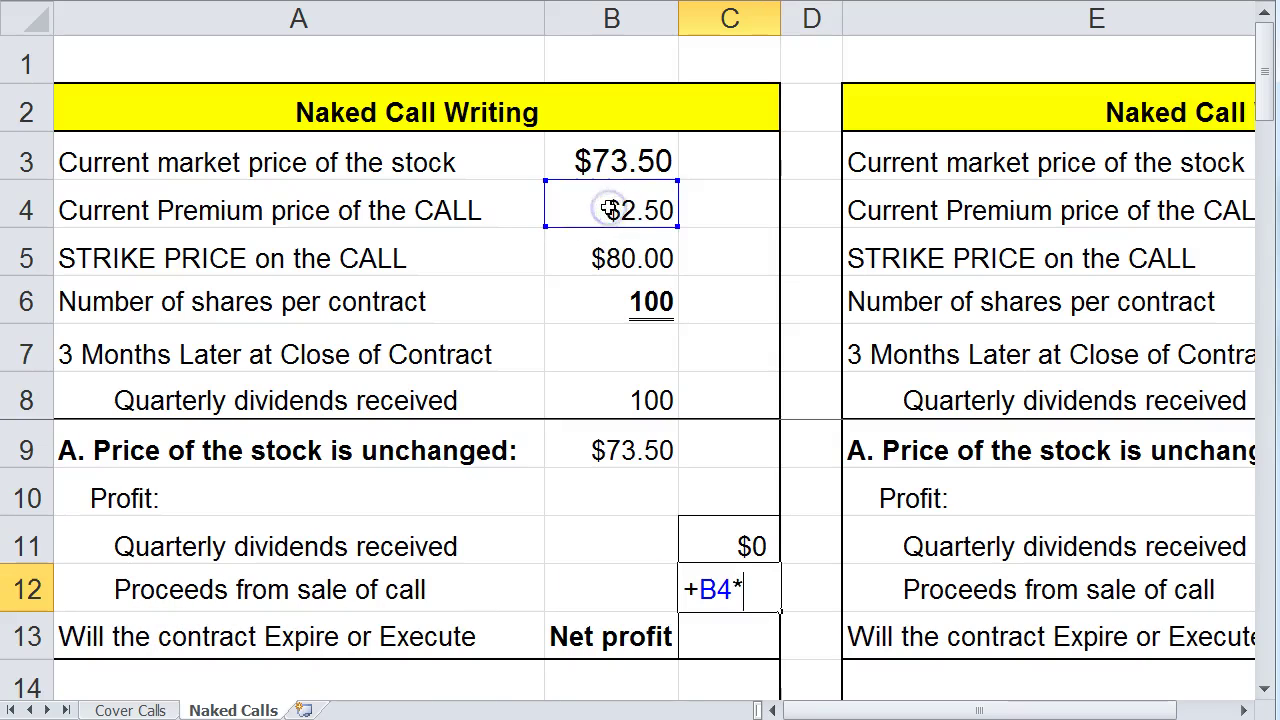
click(588, 300)
key(Return)
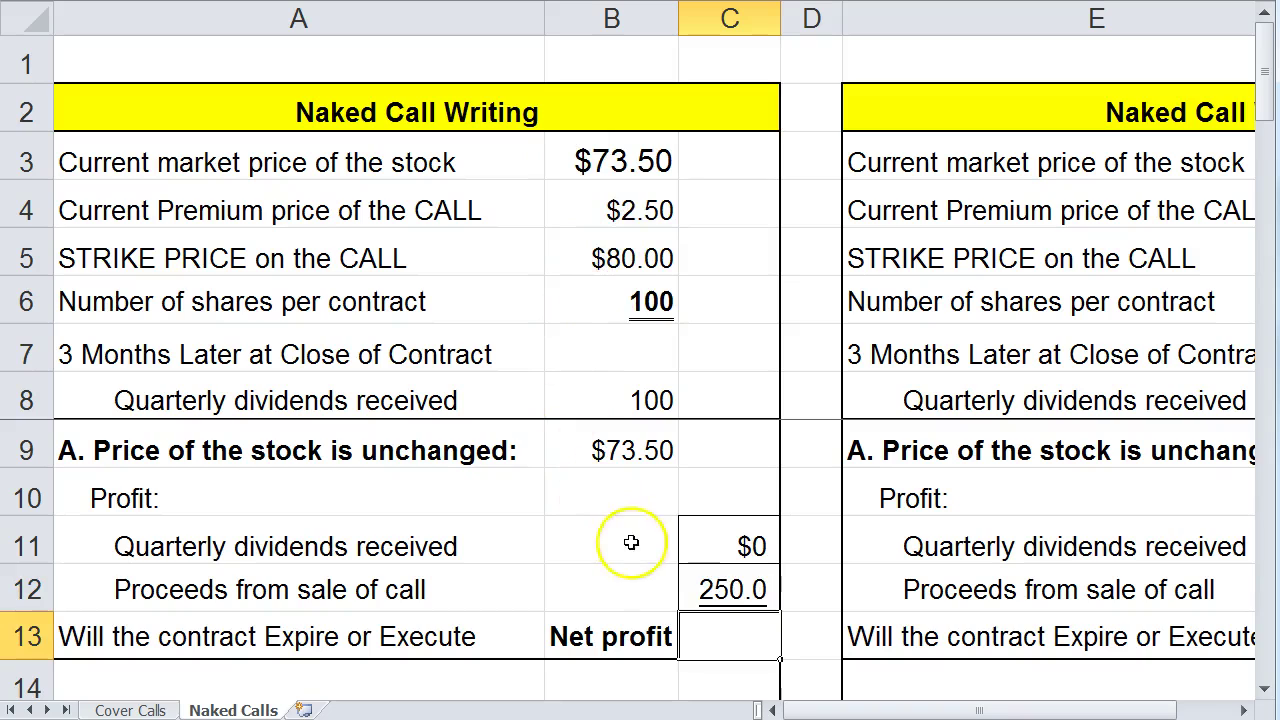
Enter the formula +C12 in C13 for naked call scenario A's net profit
click(723, 634)
text(+)
click(723, 577)
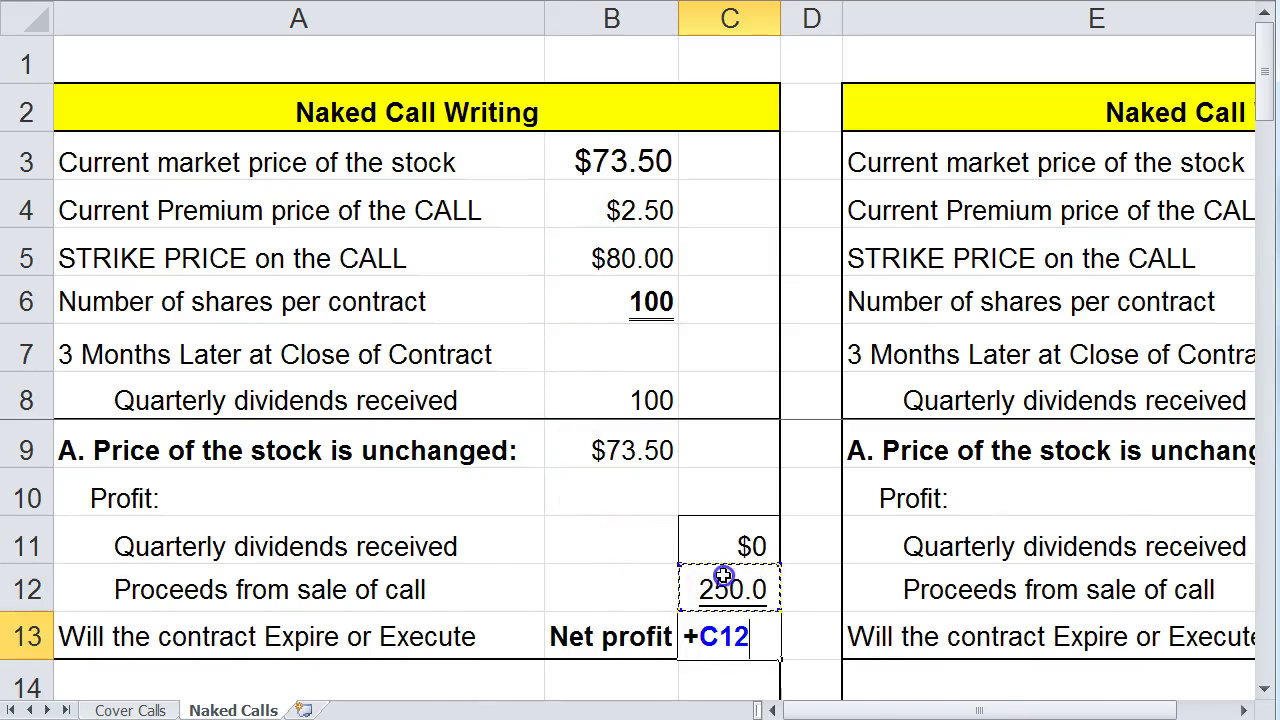
key(Return)
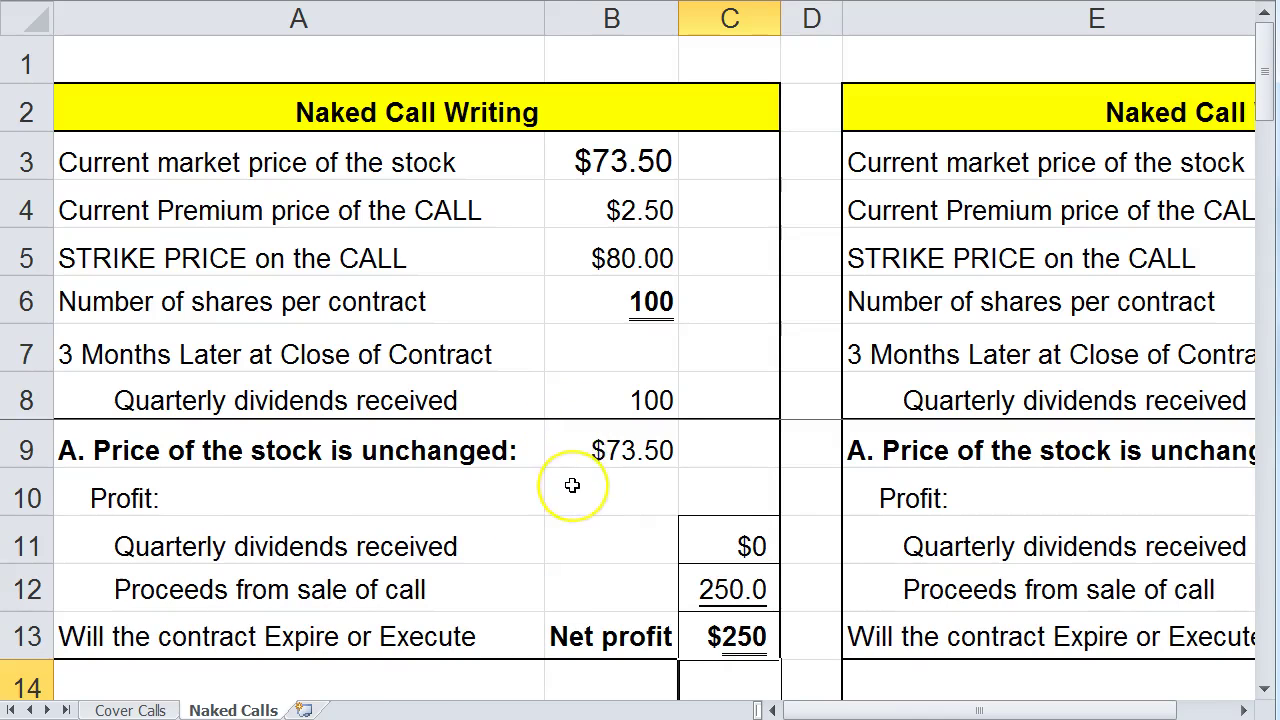
Reduce the height of row 1 and enter 0 in C17 for naked call scenario B's quarterly dividends received
scroll(572, 487, down, 1)
scroll(572, 487, down, 1)
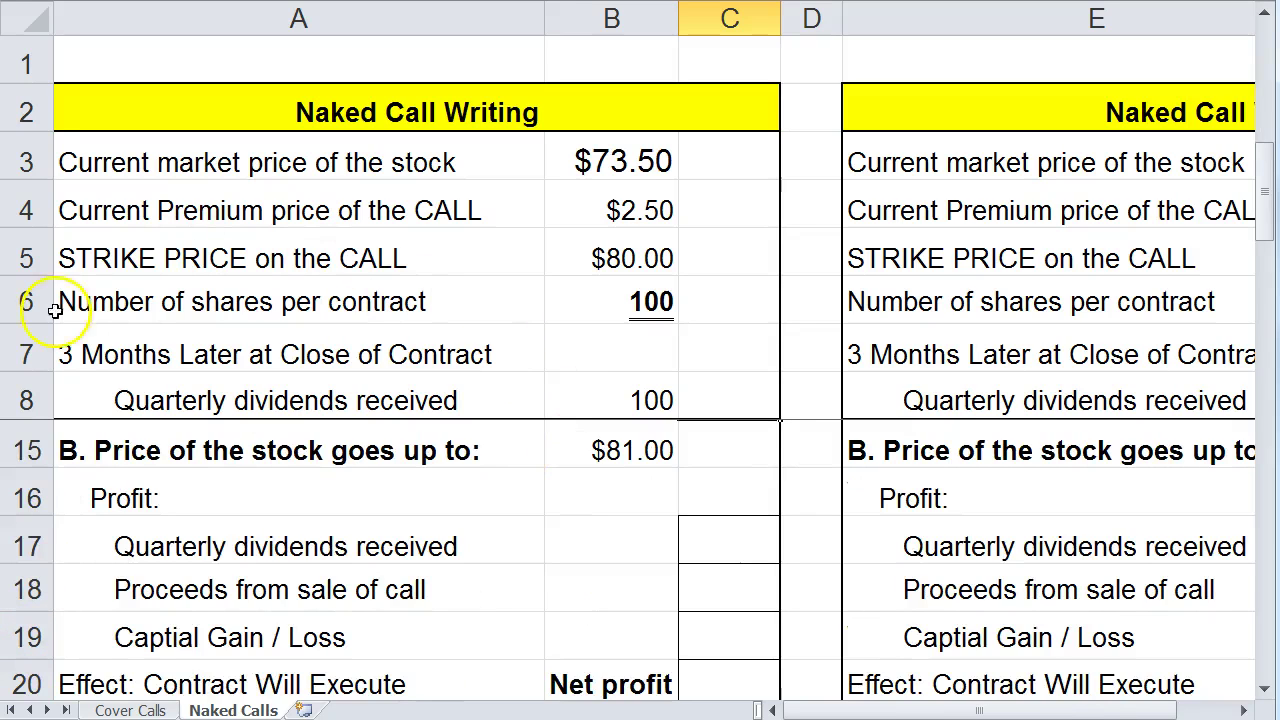
mouse_move(36, 86)
mouse_down()
mouse_move(34, 48)
mouse_move(34, 62)
mouse_up()
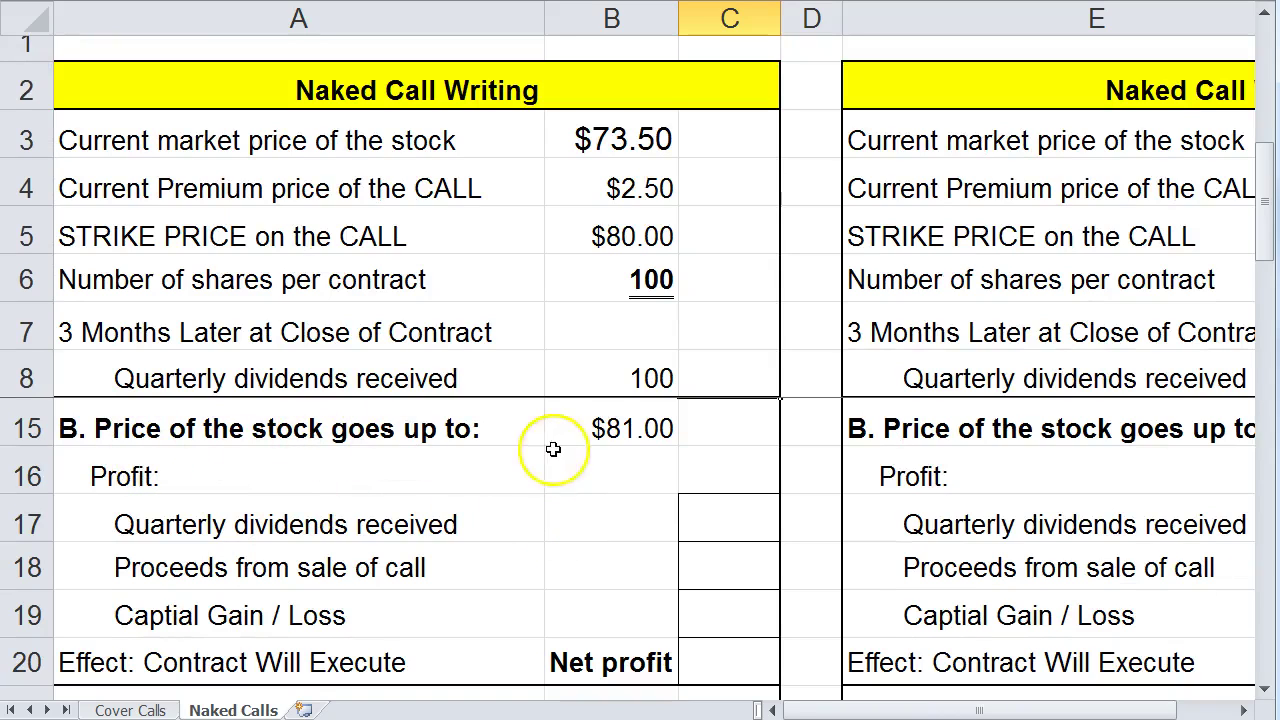
click(713, 514)
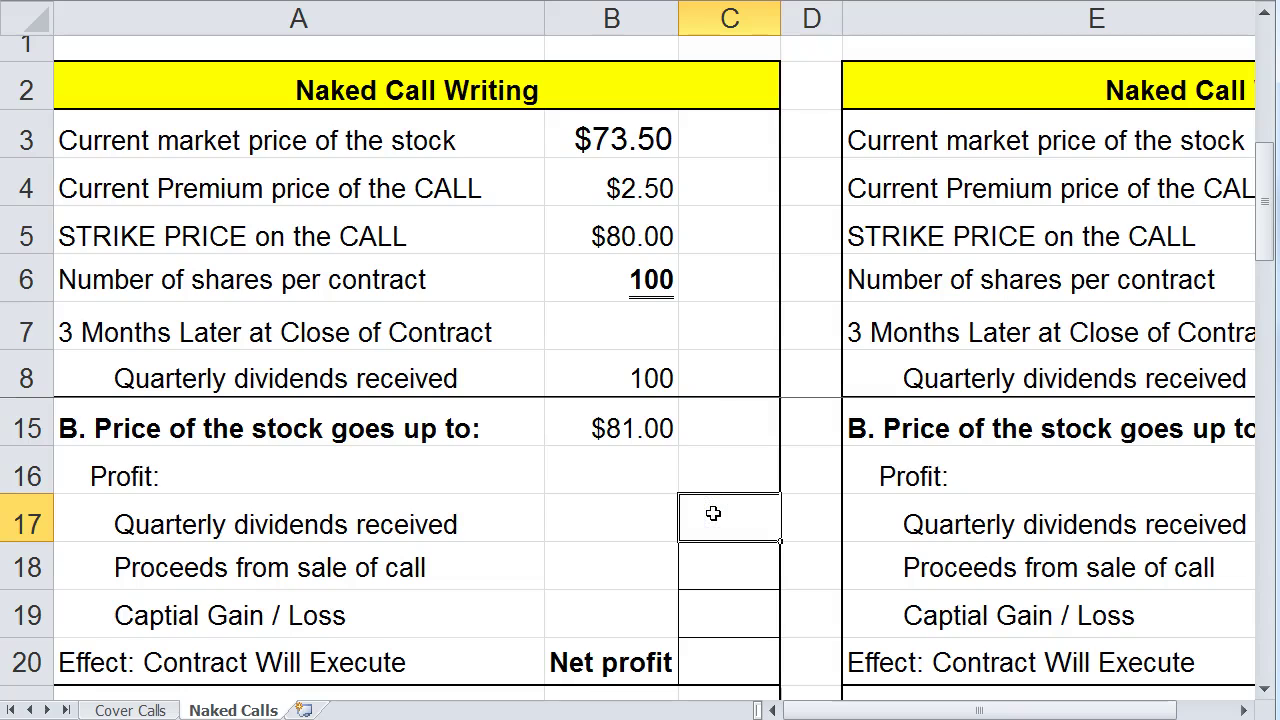
text(0)
key(Return)
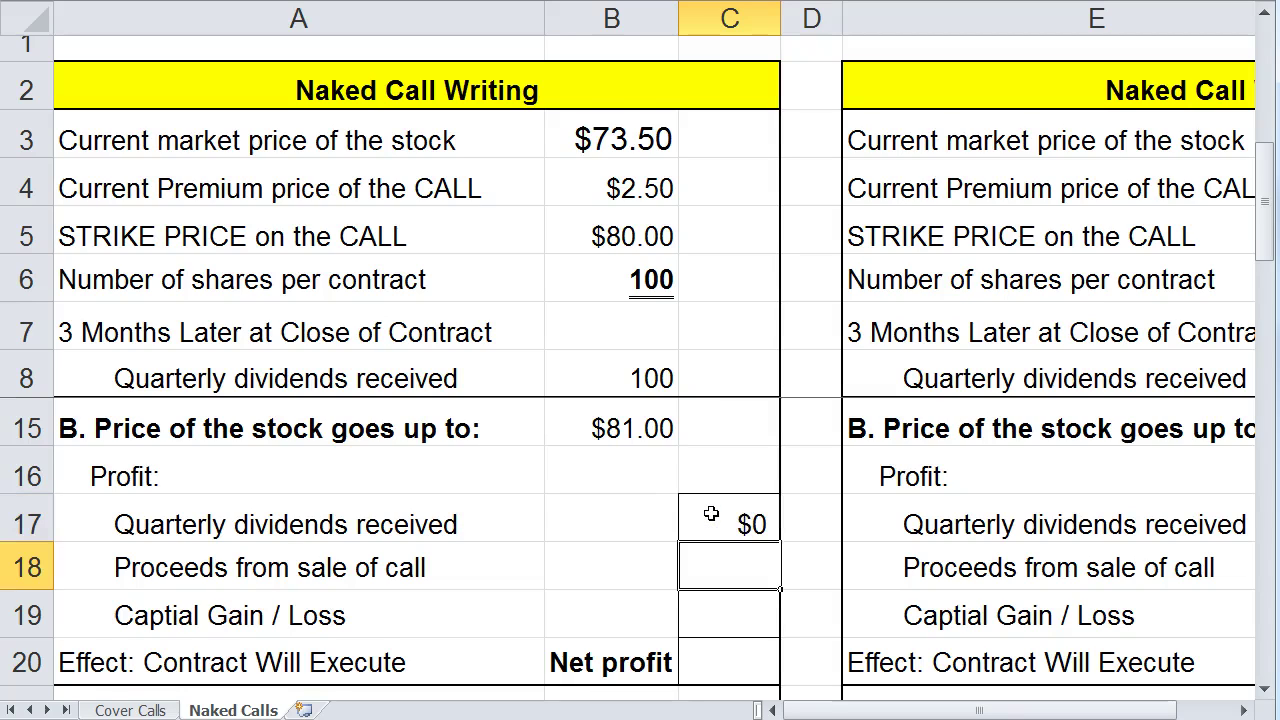
Enter the formula +B4*B6 in C18 to calculate naked call scenario B's proceeds from the sale of the call
text(+)
click(580, 184)
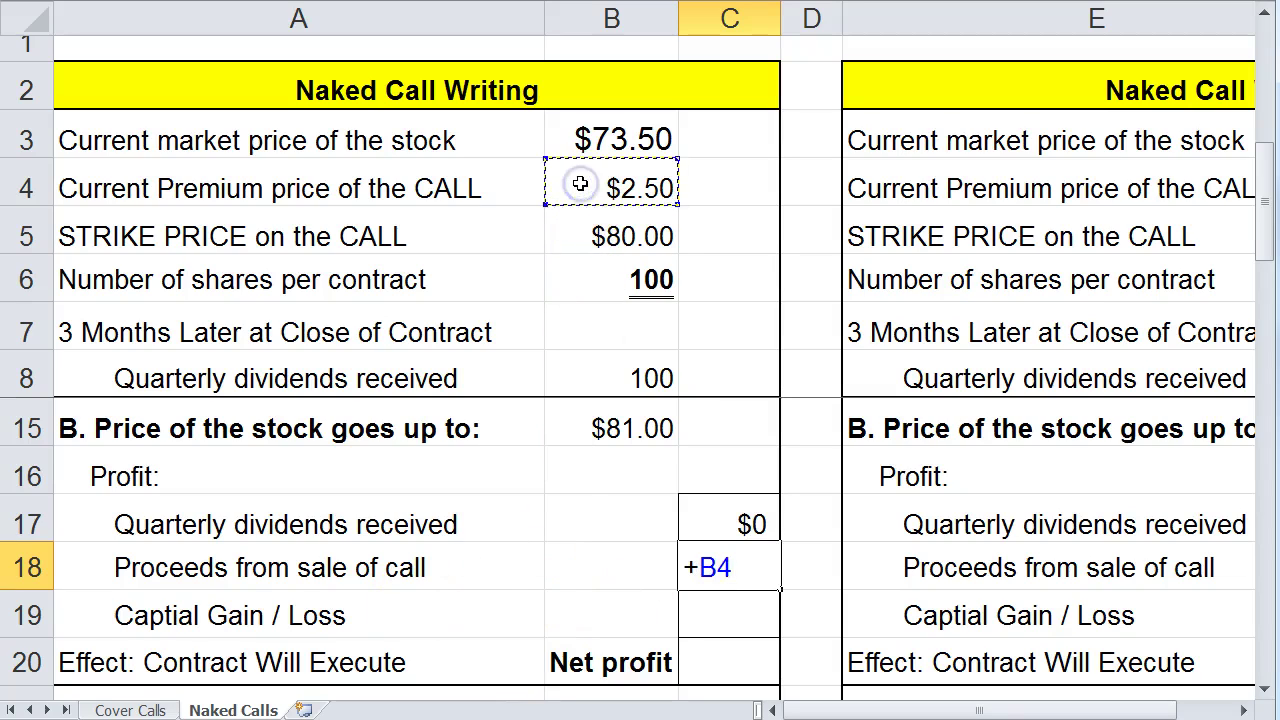
text(*)
click(570, 280)
key(Return)
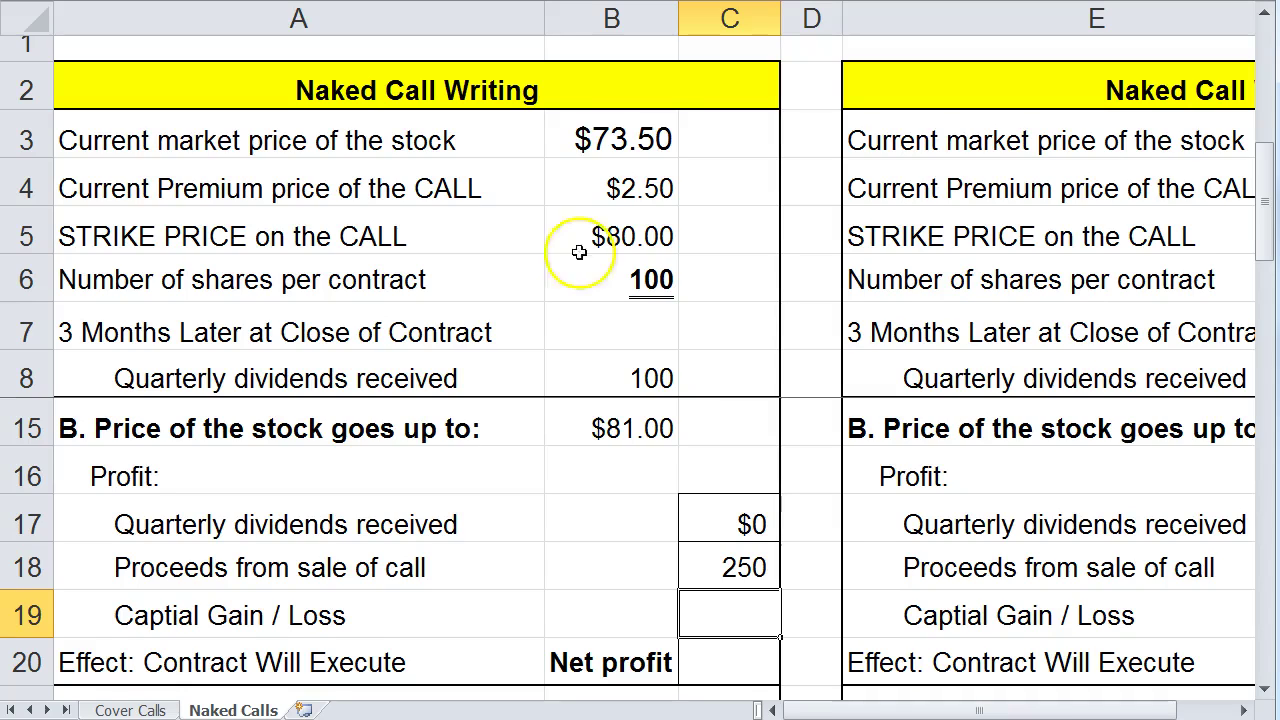
Enter the formula +(B5-B15)*B6 in C19 to calculate naked call scenario B's capital gain or loss
click(582, 430)
click(573, 253)
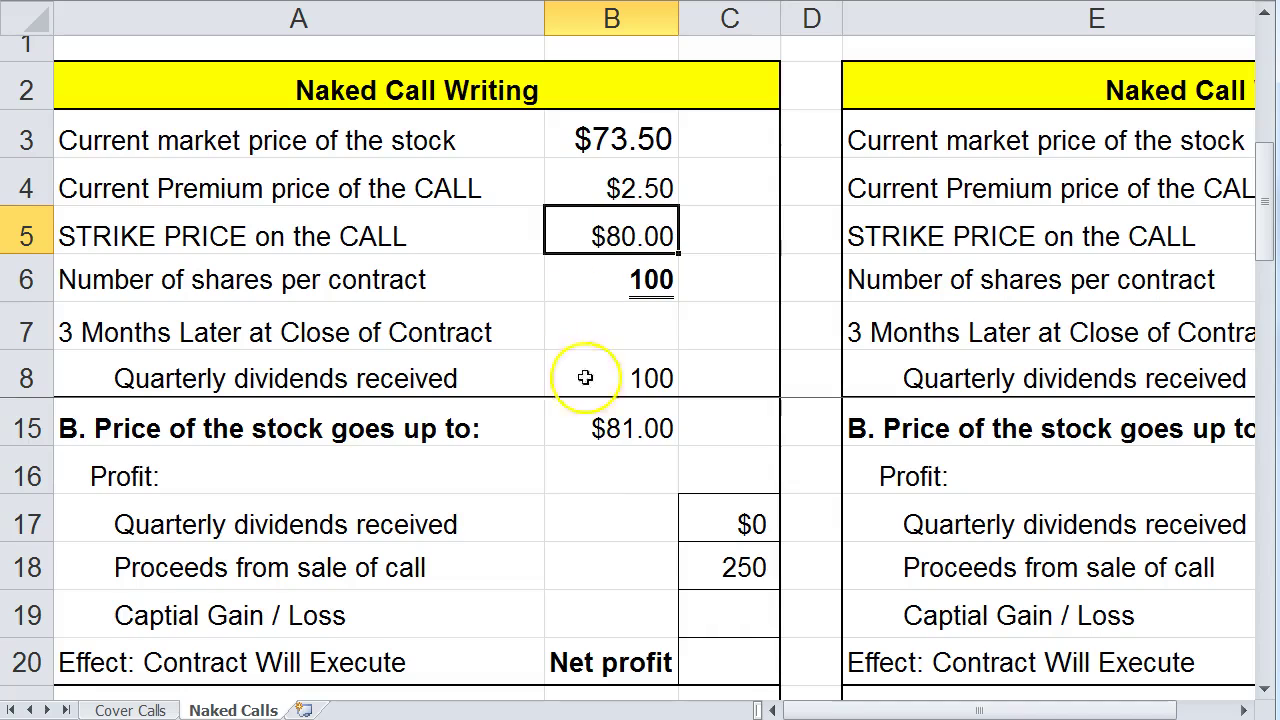
click(580, 428)
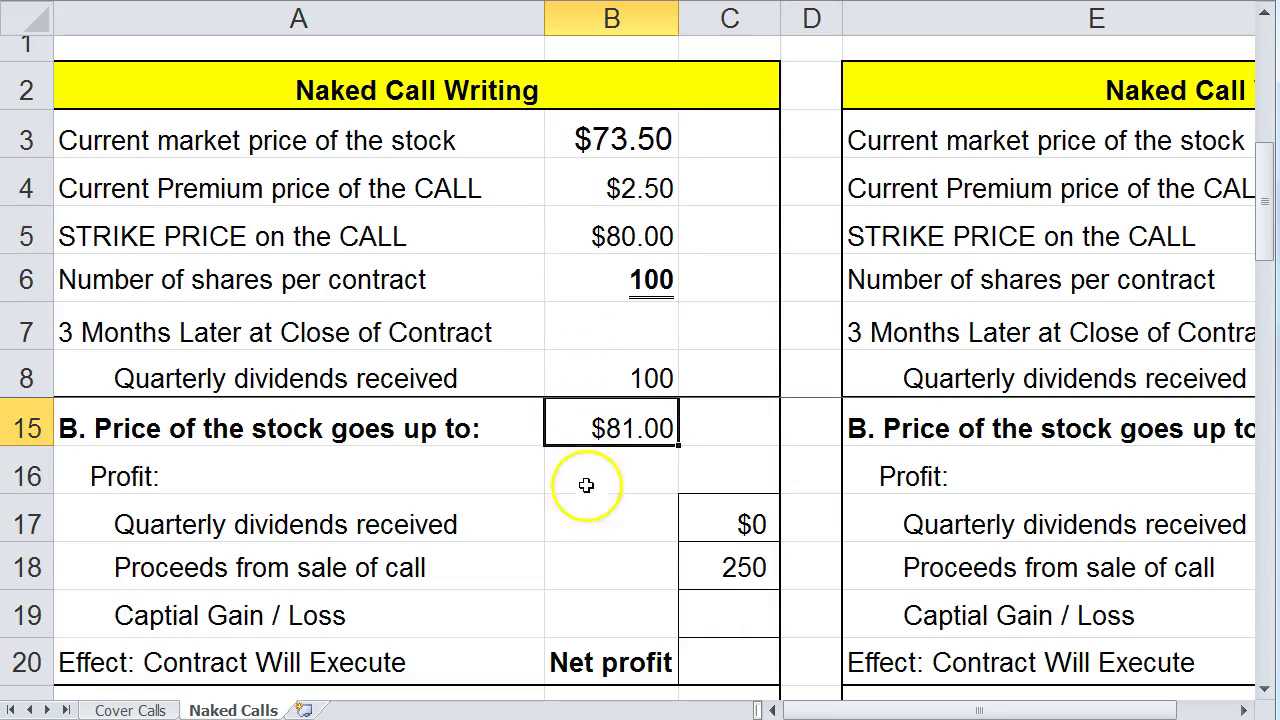
click(707, 615)
text(+)
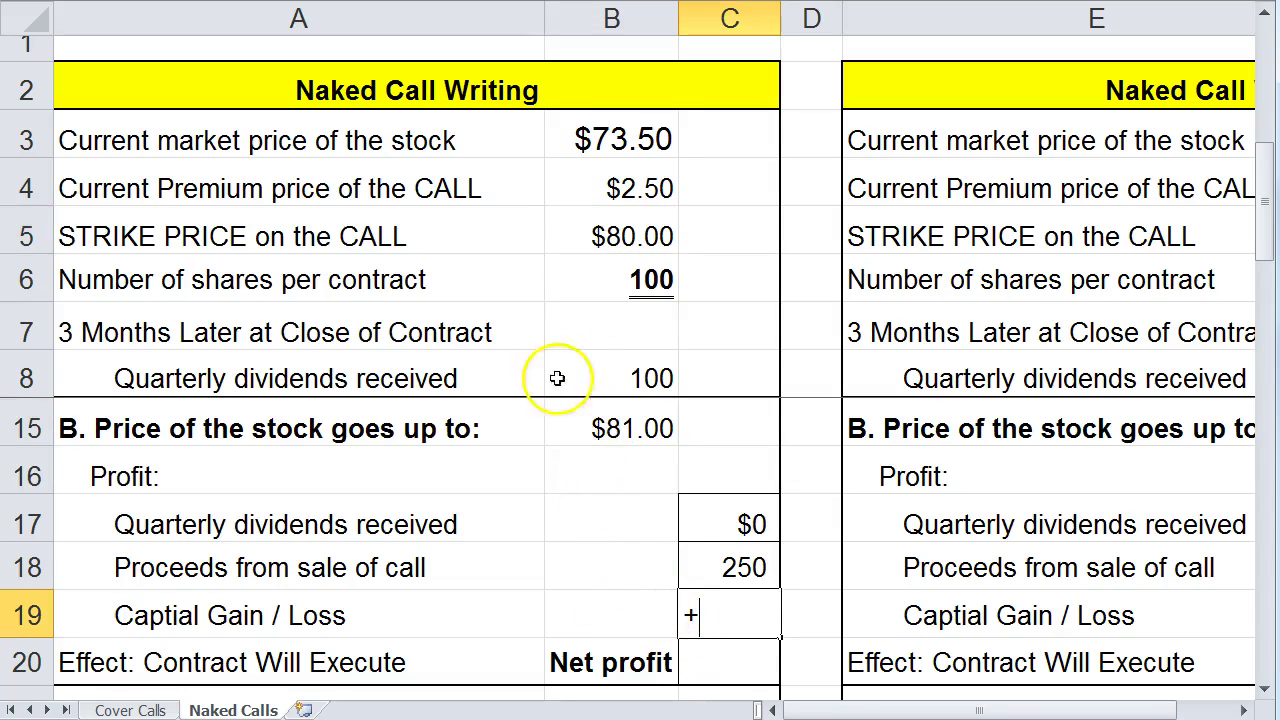
click(580, 232)
text(-)
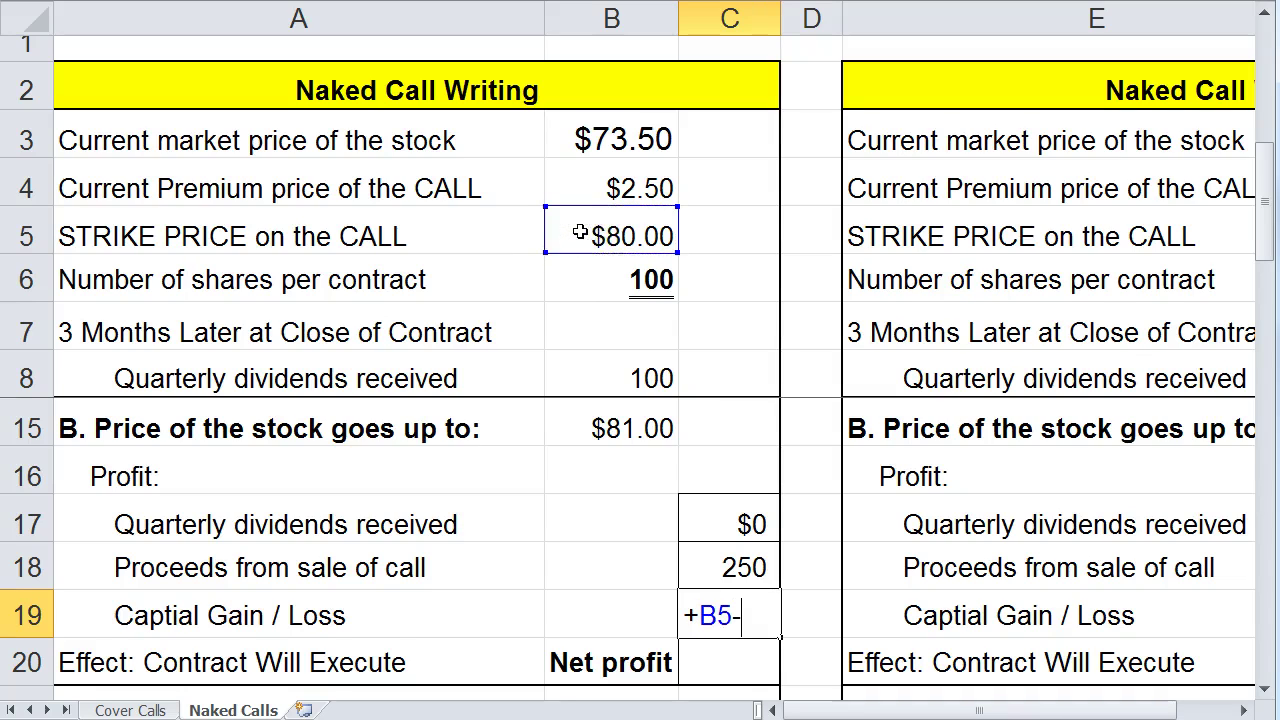
click(580, 428)
text(*)
click(591, 278)
click(704, 610)
text((100)
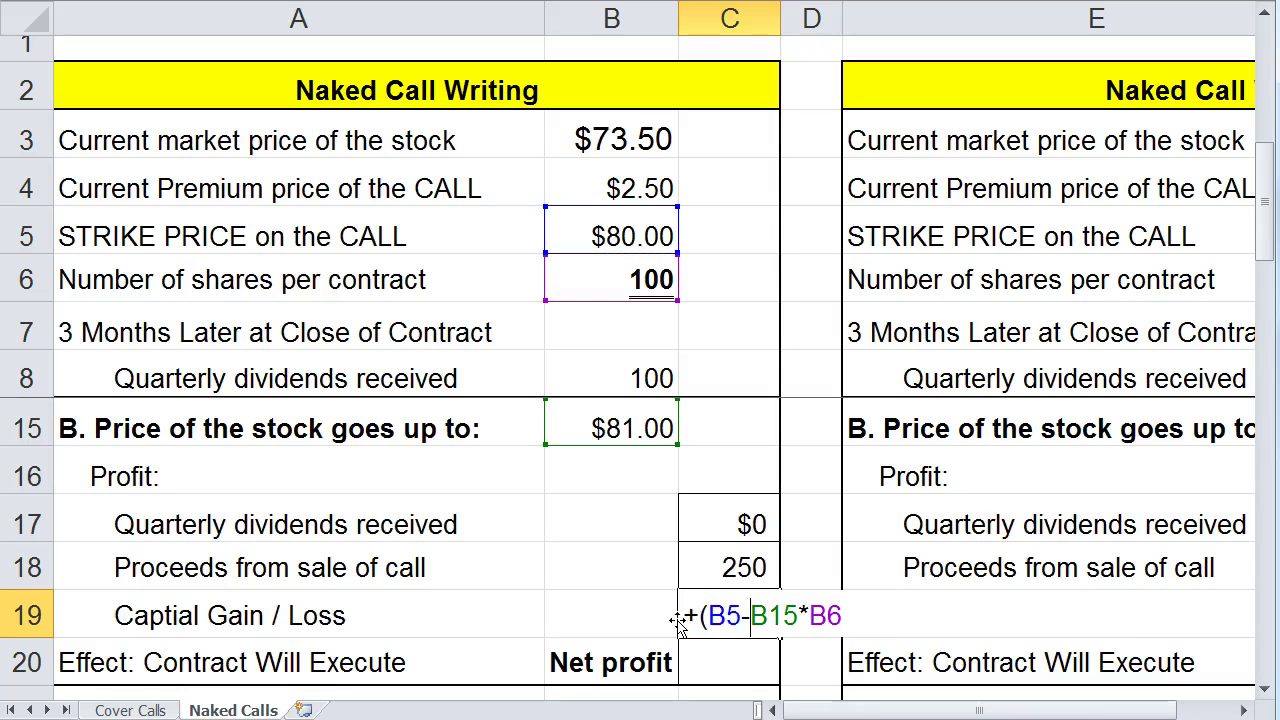
text())
key(Return)
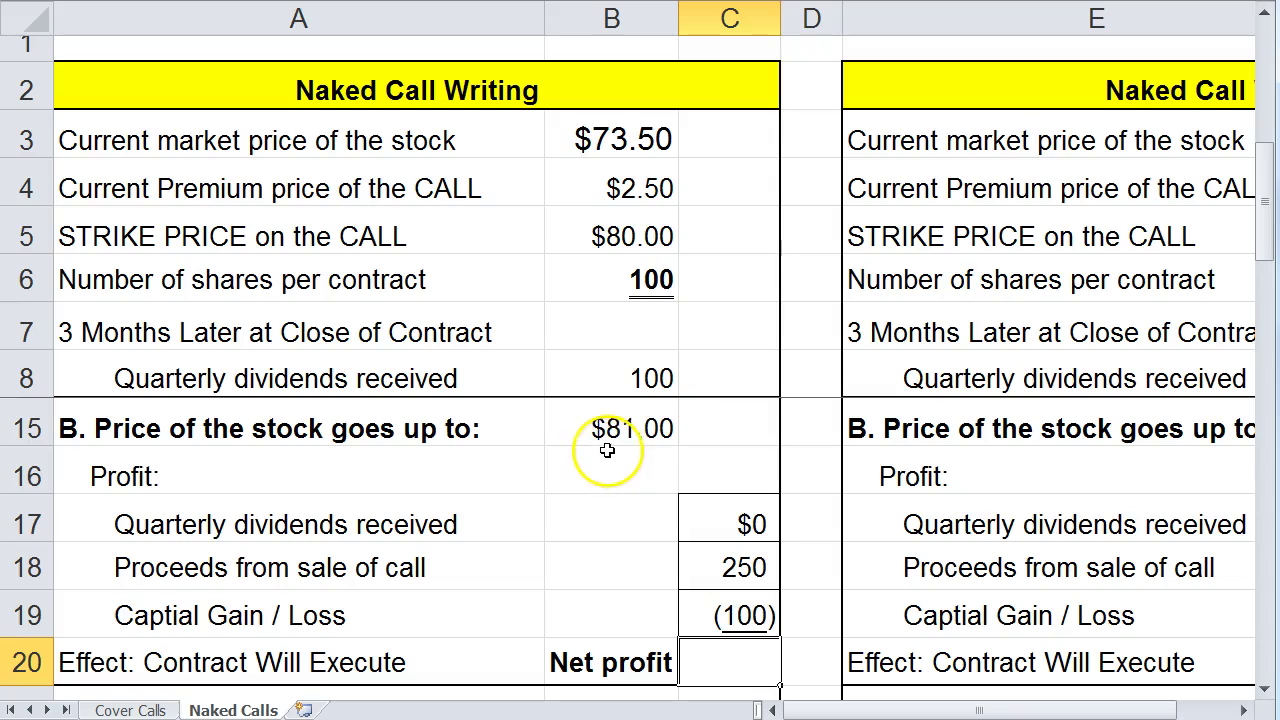
Enter =SUM(C17:C19) in C20 for naked call scenario B's net profit
click(565, 432)
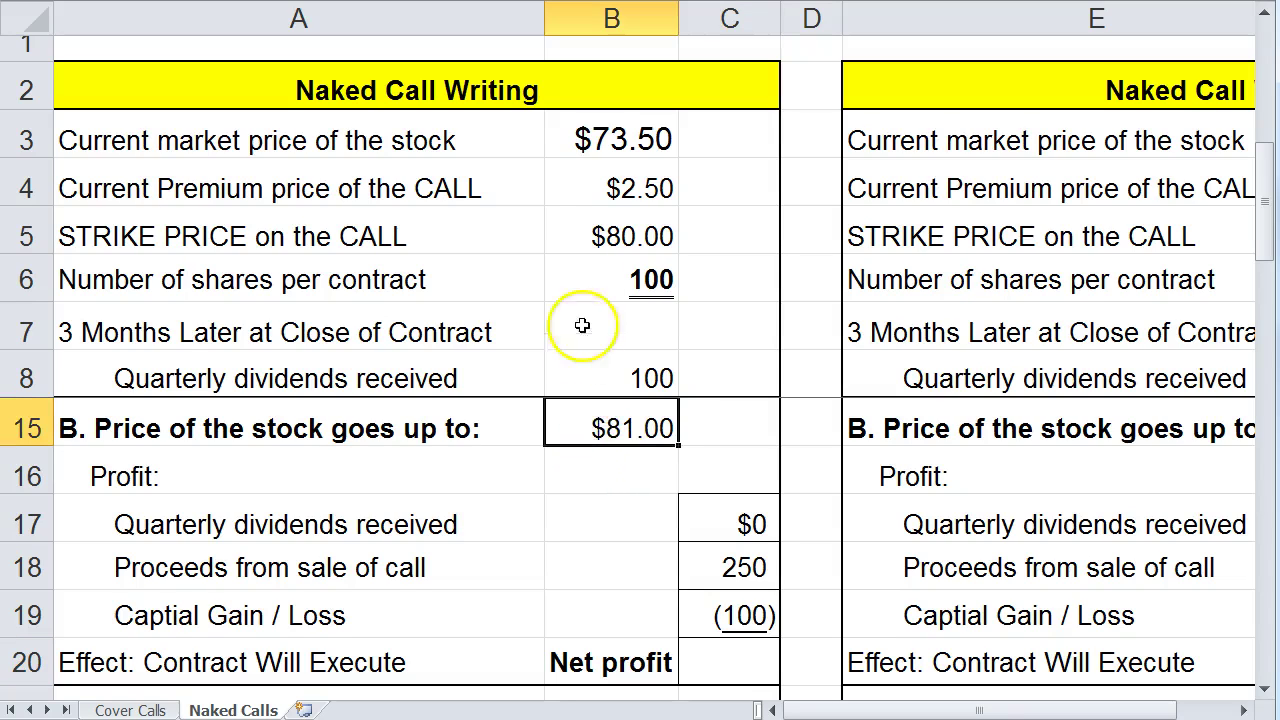
click(578, 236)
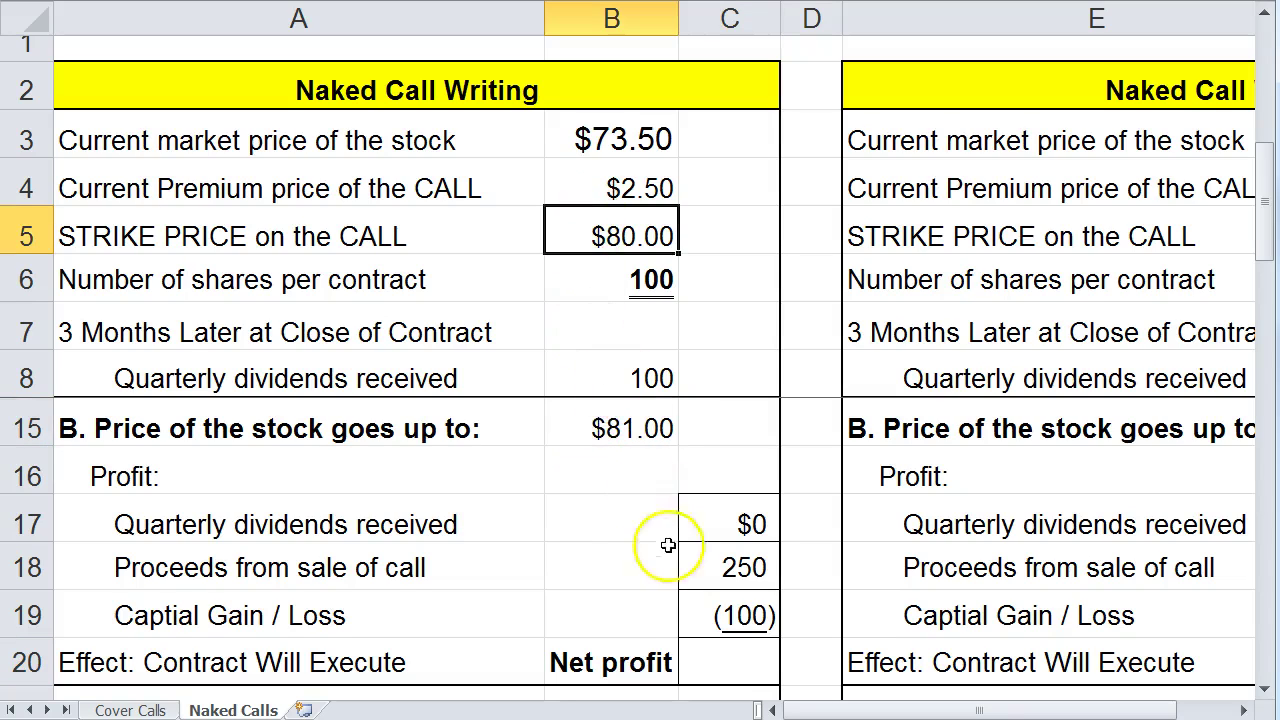
click(716, 616)
click(720, 668)
text(+)
key(BackSpace)
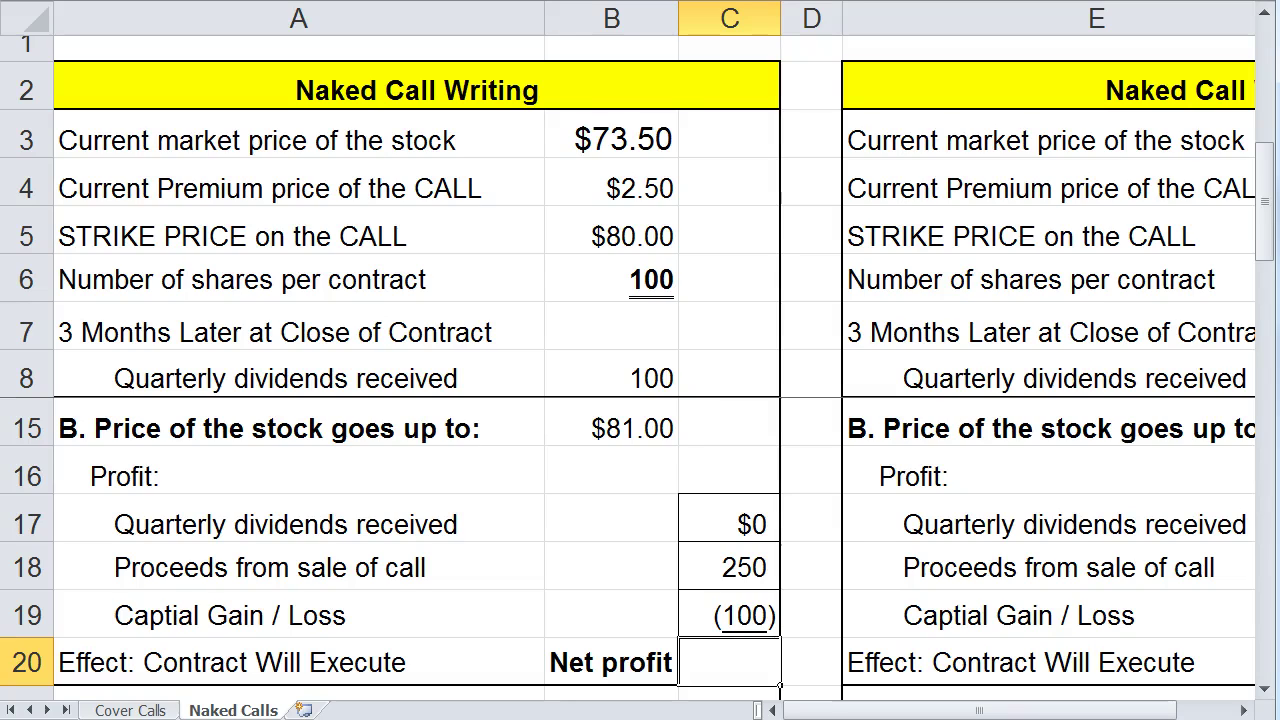
key(alt+equal)
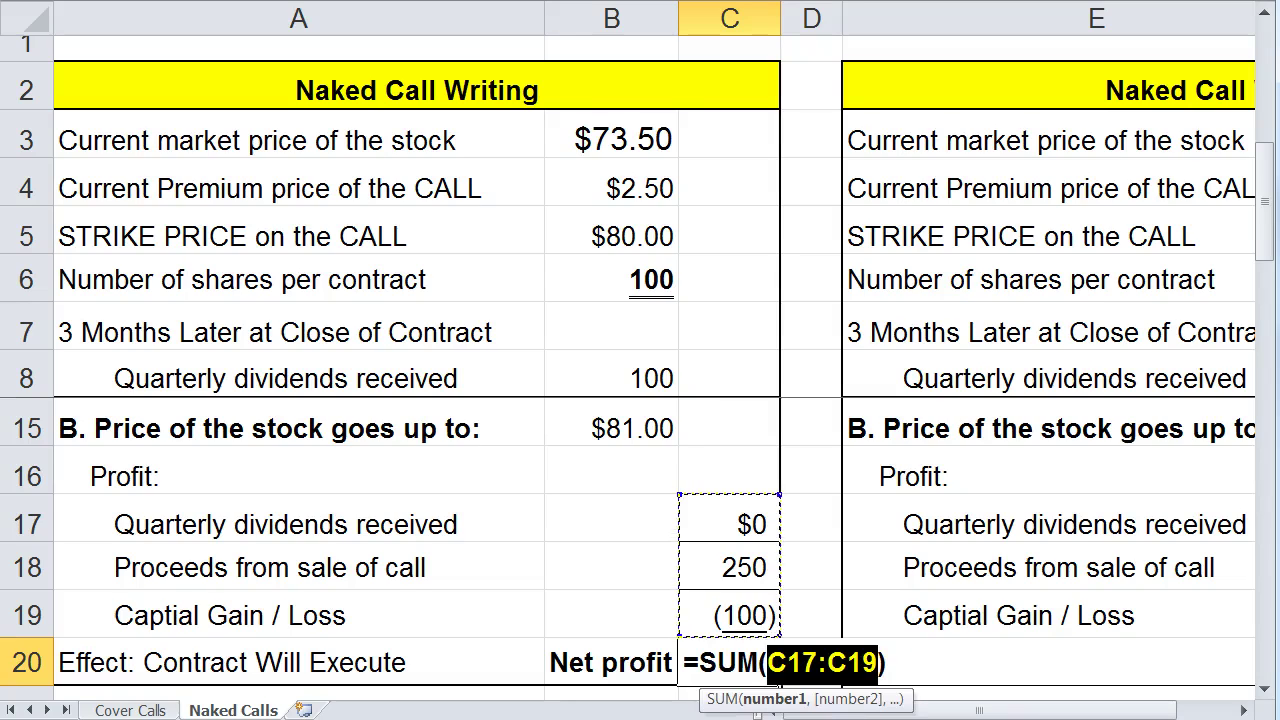
key(Return)
key(Return)
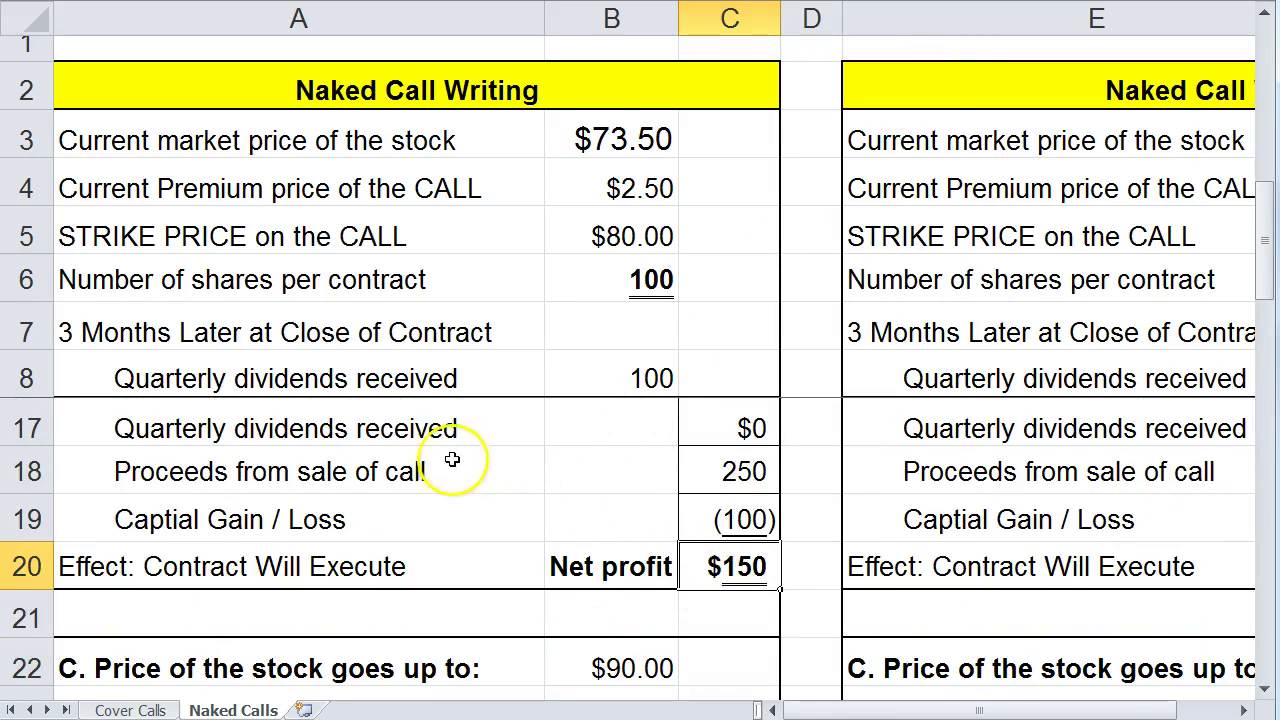
Reduce the height of row 21 and widen column D between the two Naked Call Writing tables
scroll(503, 520, up, 1)
scroll(578, 487, down, 2)
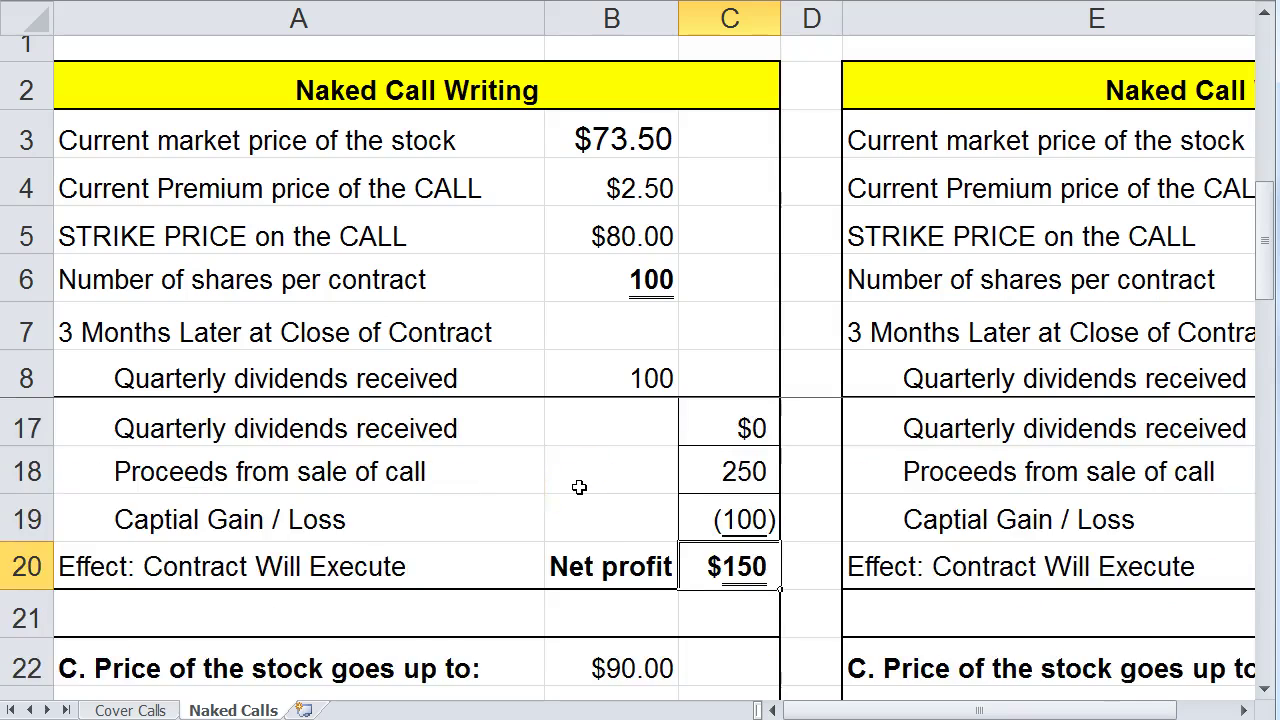
scroll(578, 482, down, 1)
scroll(580, 480, up, 1)
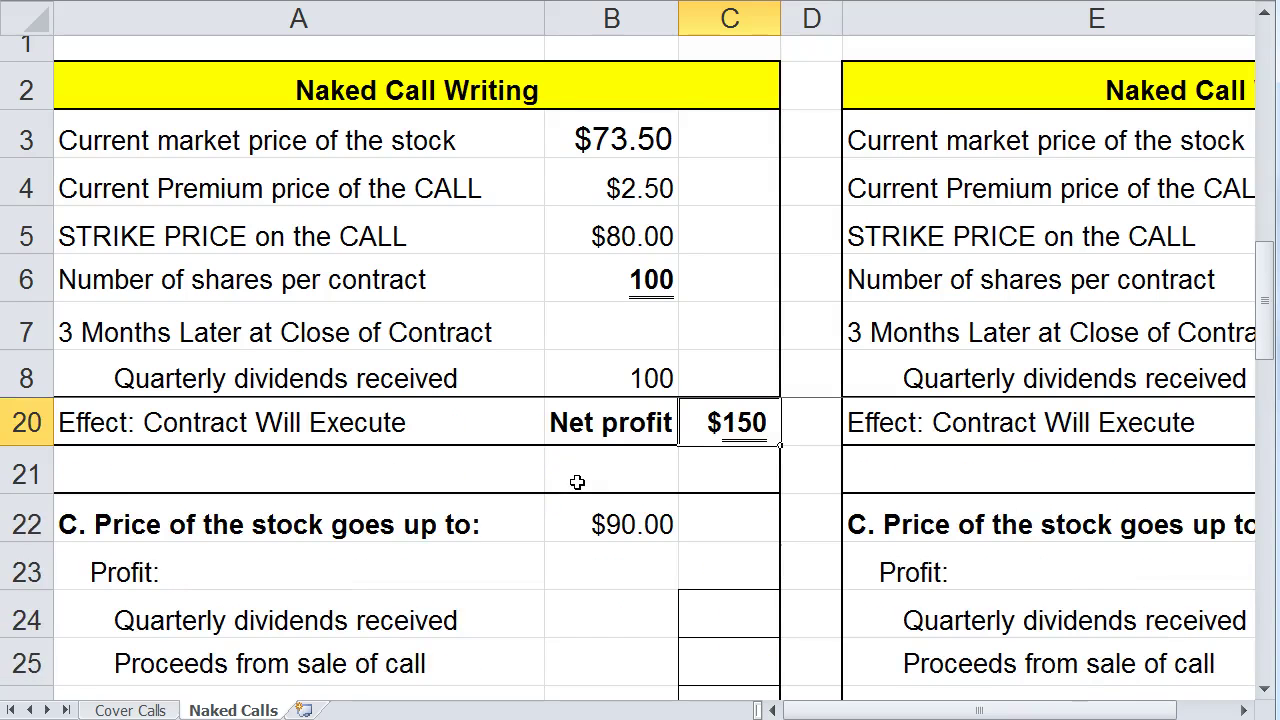
drag(40, 493, 40, 468)
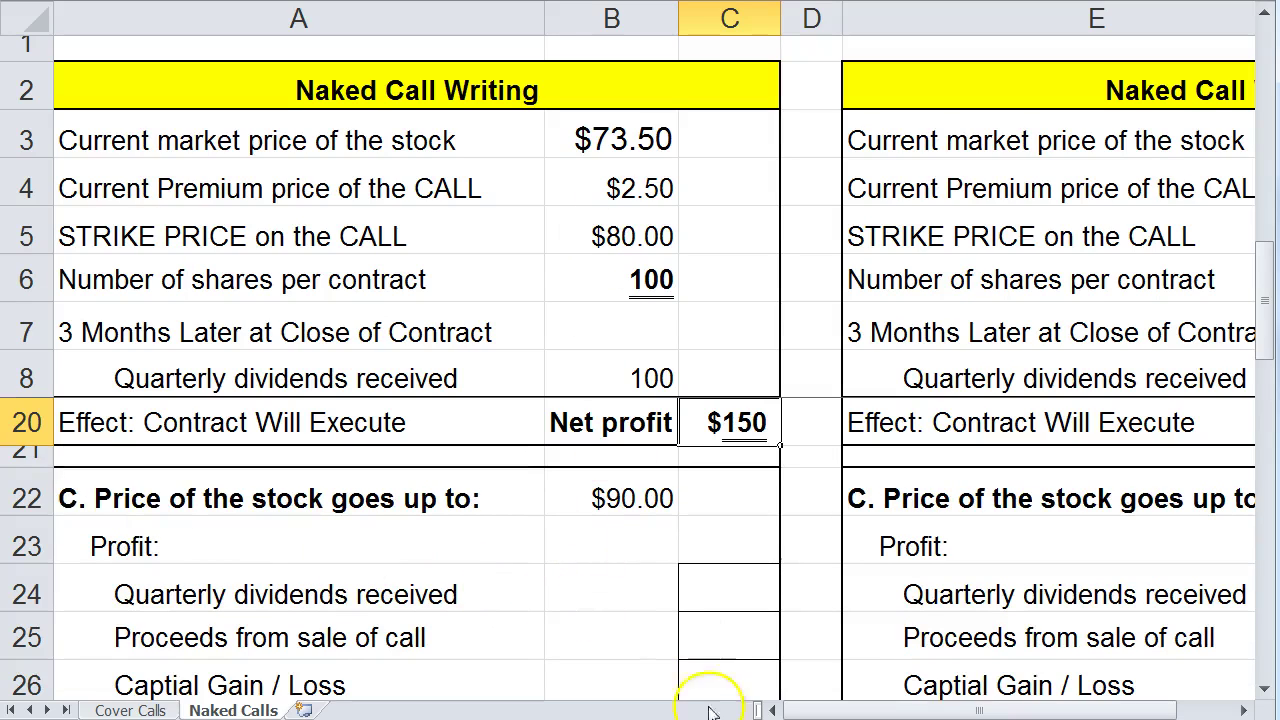
drag(640, 718, 640, 719)
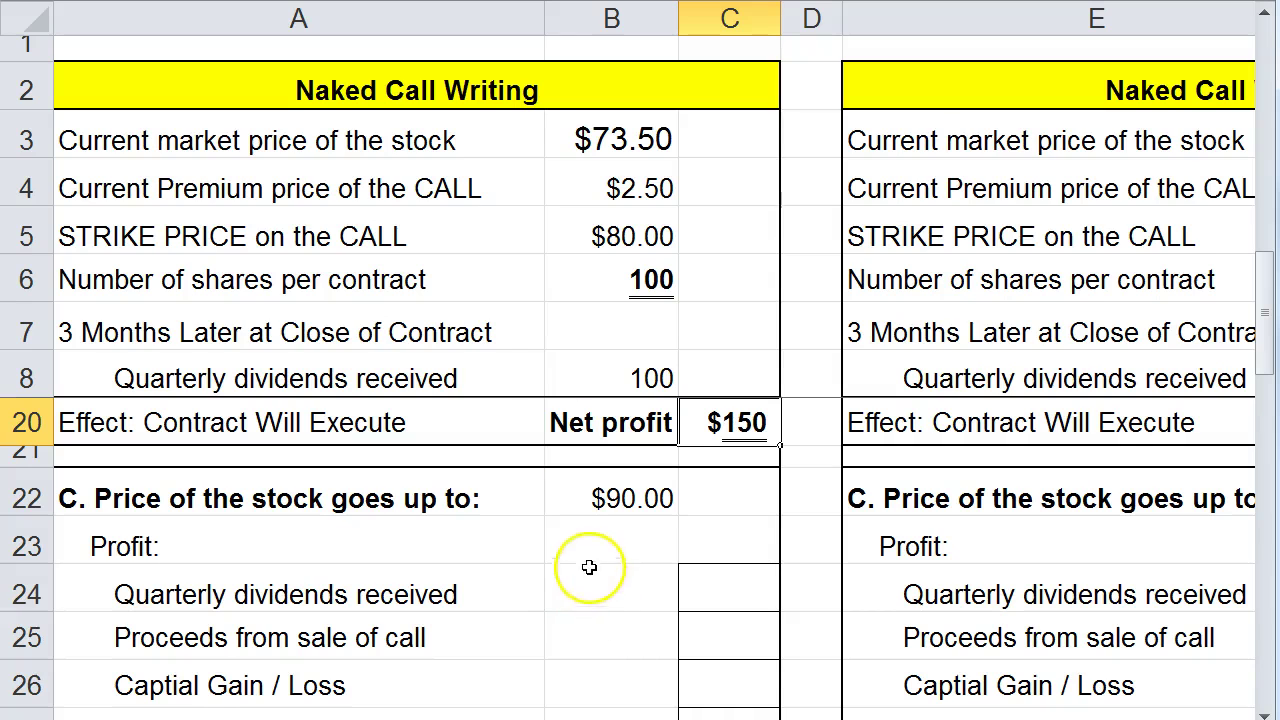
click(1088, 719)
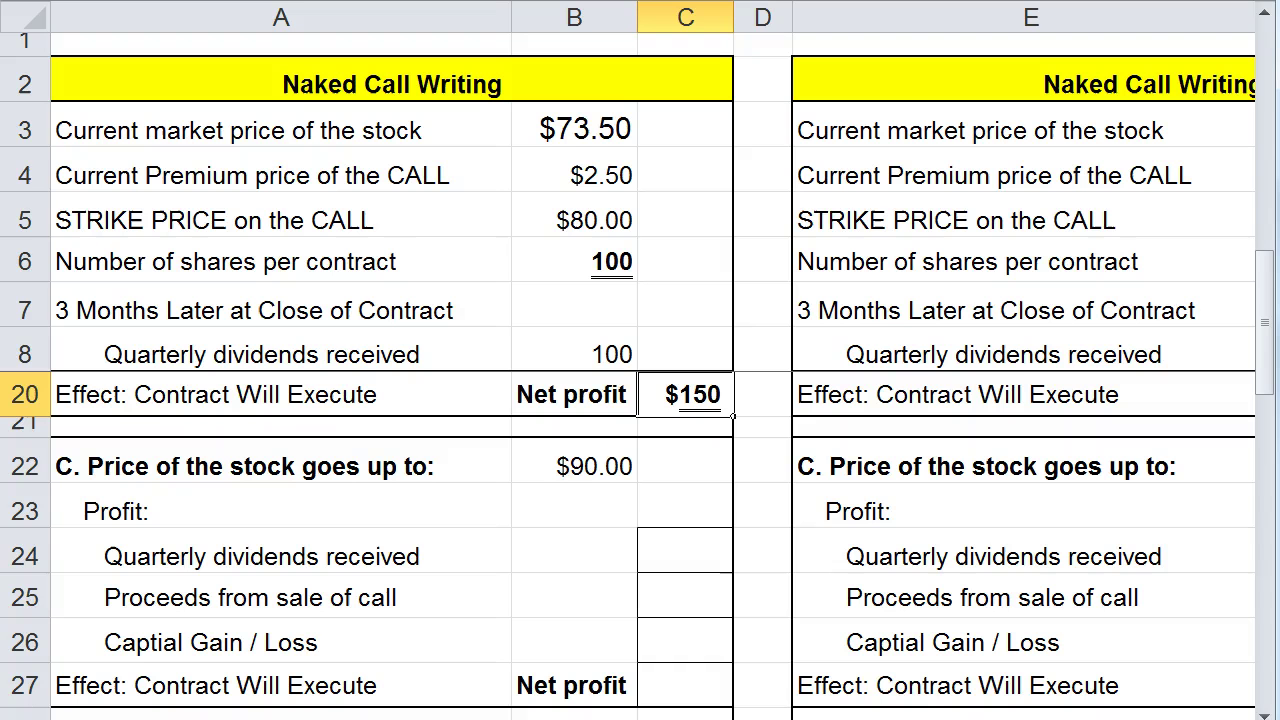
double_click(792, 28)
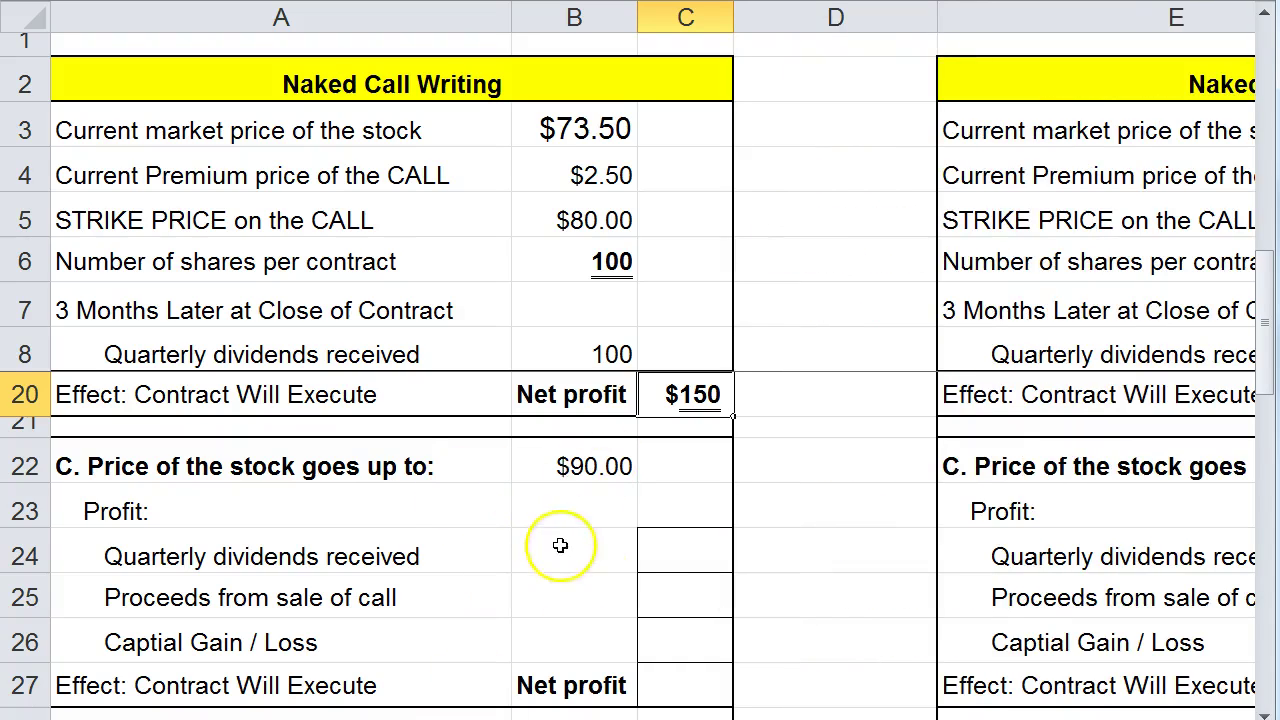
Enter 0 in C24 for naked call scenario C's dividends and the formula +B4*B6 in C25 for its call sale proceeds
click(643, 551)
text(0)
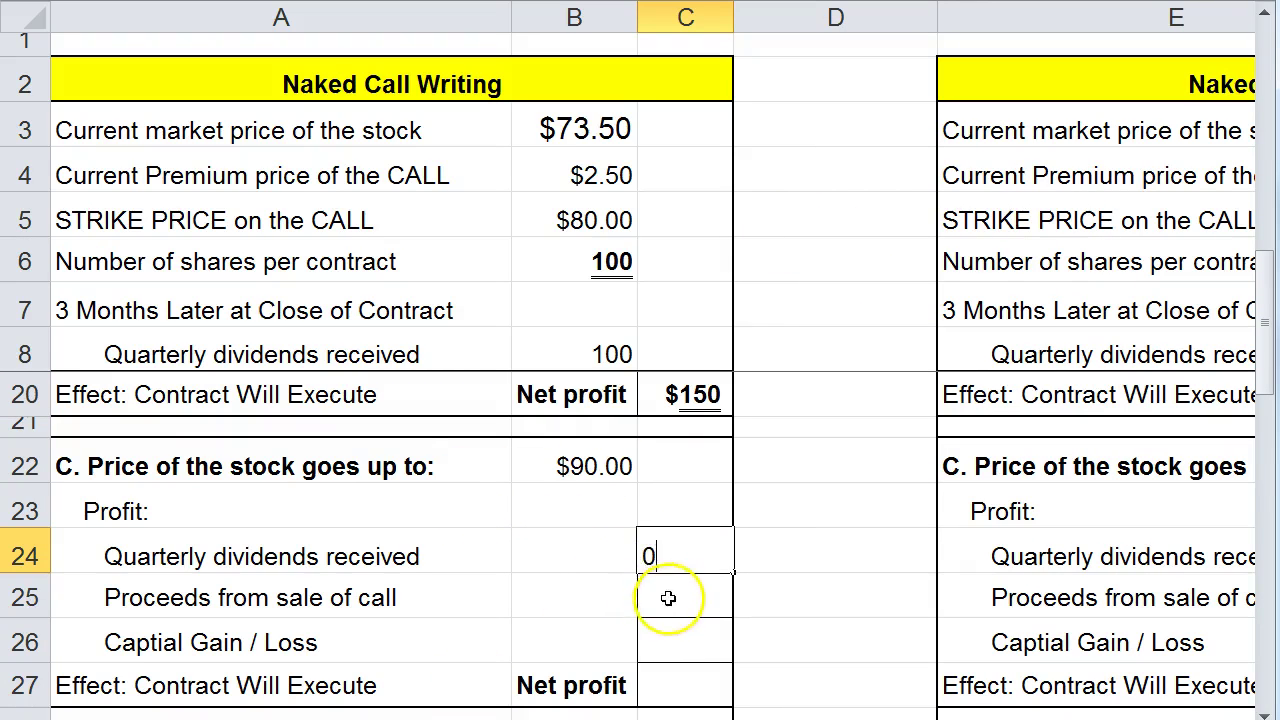
click(662, 600)
text(+)
click(520, 165)
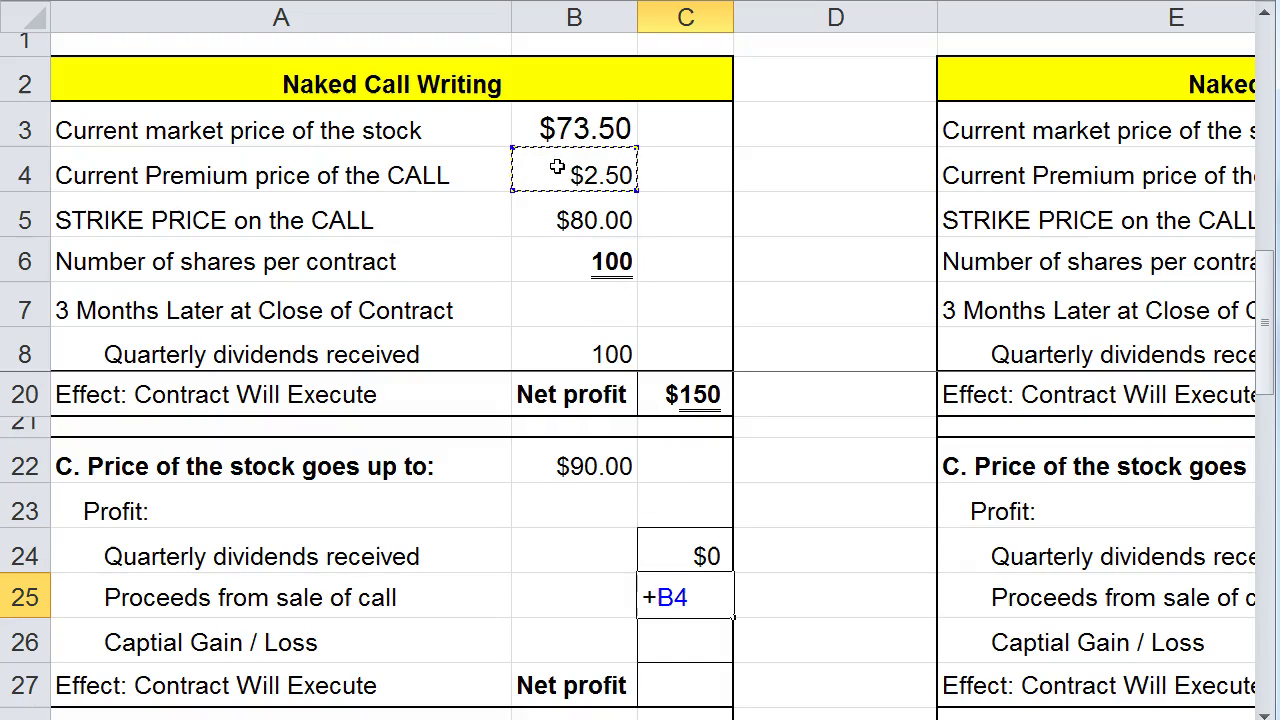
text(*)
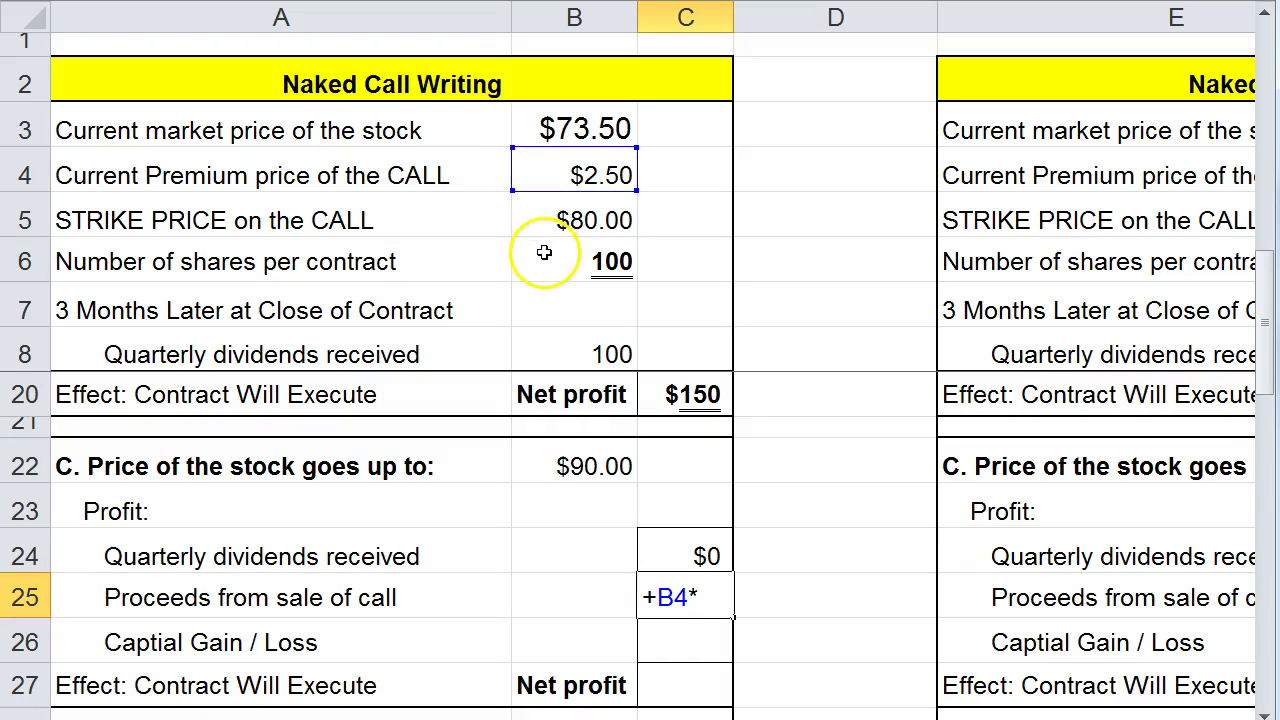
click(545, 254)
key(Return)
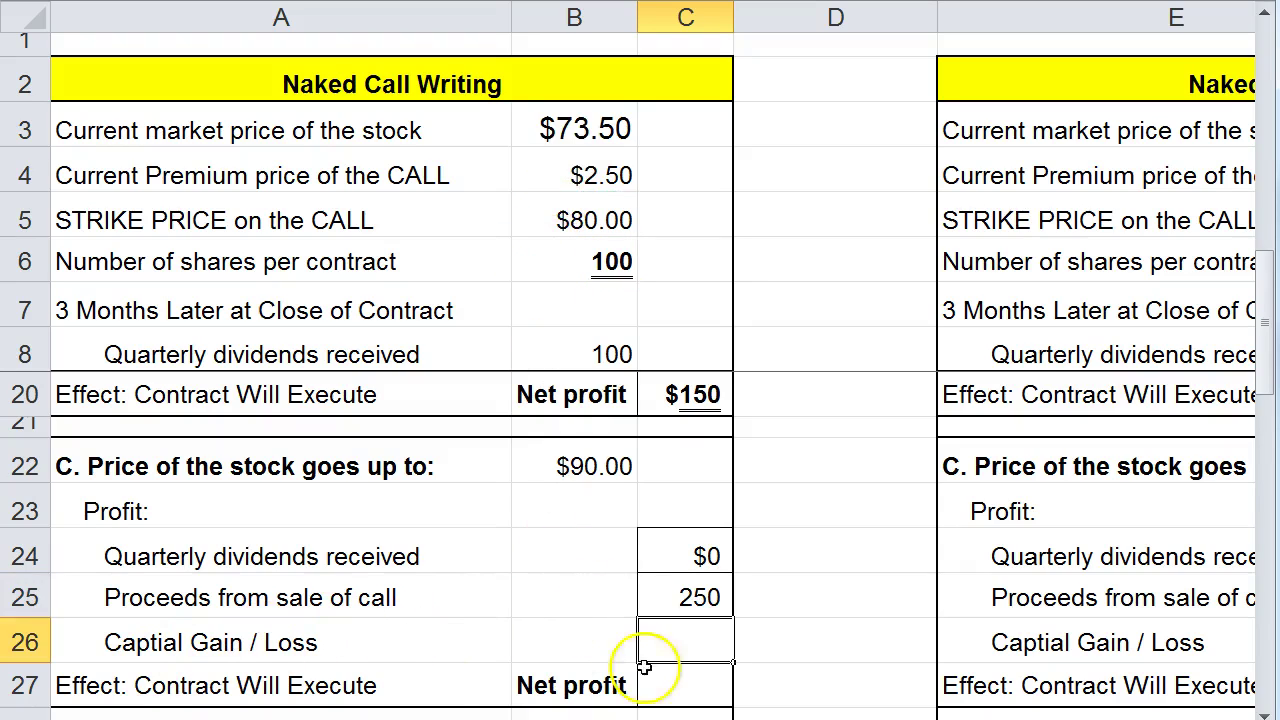
Enter the formula +B5-B22 in C26 for naked call scenario C's capital gain or loss per share
click(683, 637)
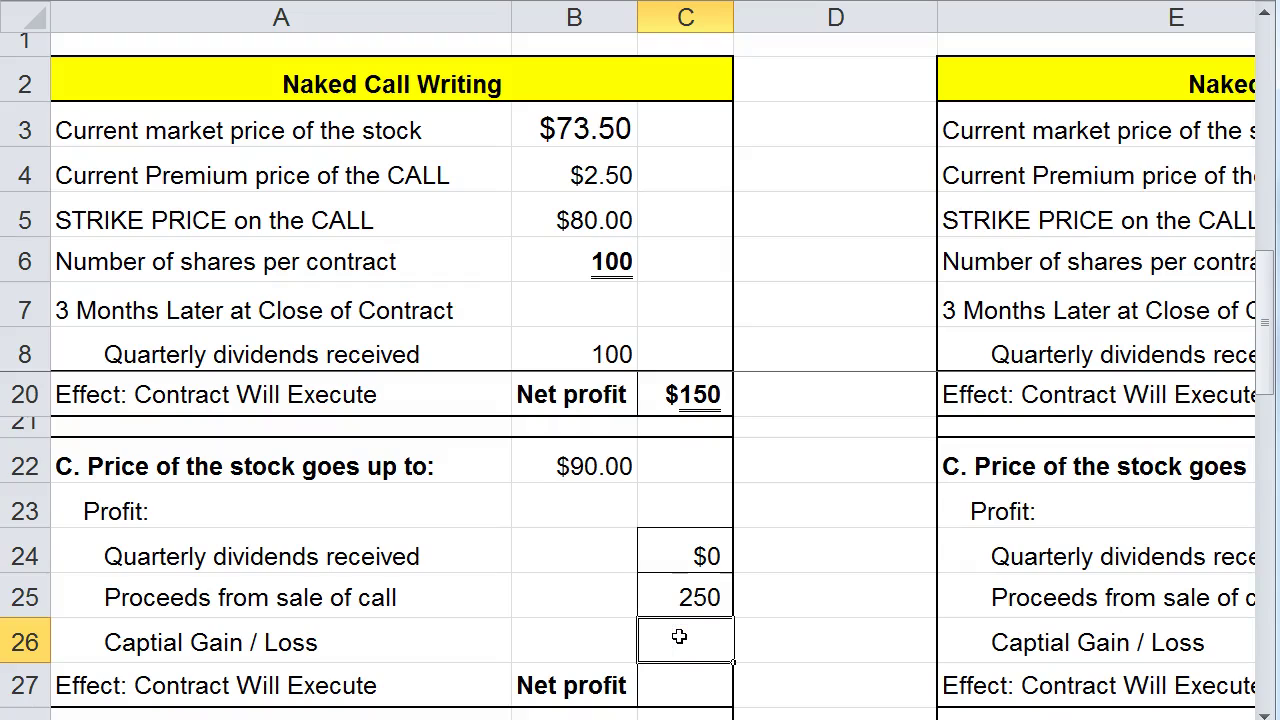
click(547, 217)
text(+)
text(-)
click(544, 466)
key(Return)
Edit the capital gain or loss formula in C26 to =+(B5-B22)*100 so it covers the whole contract
click(666, 638)
click(666, 638)
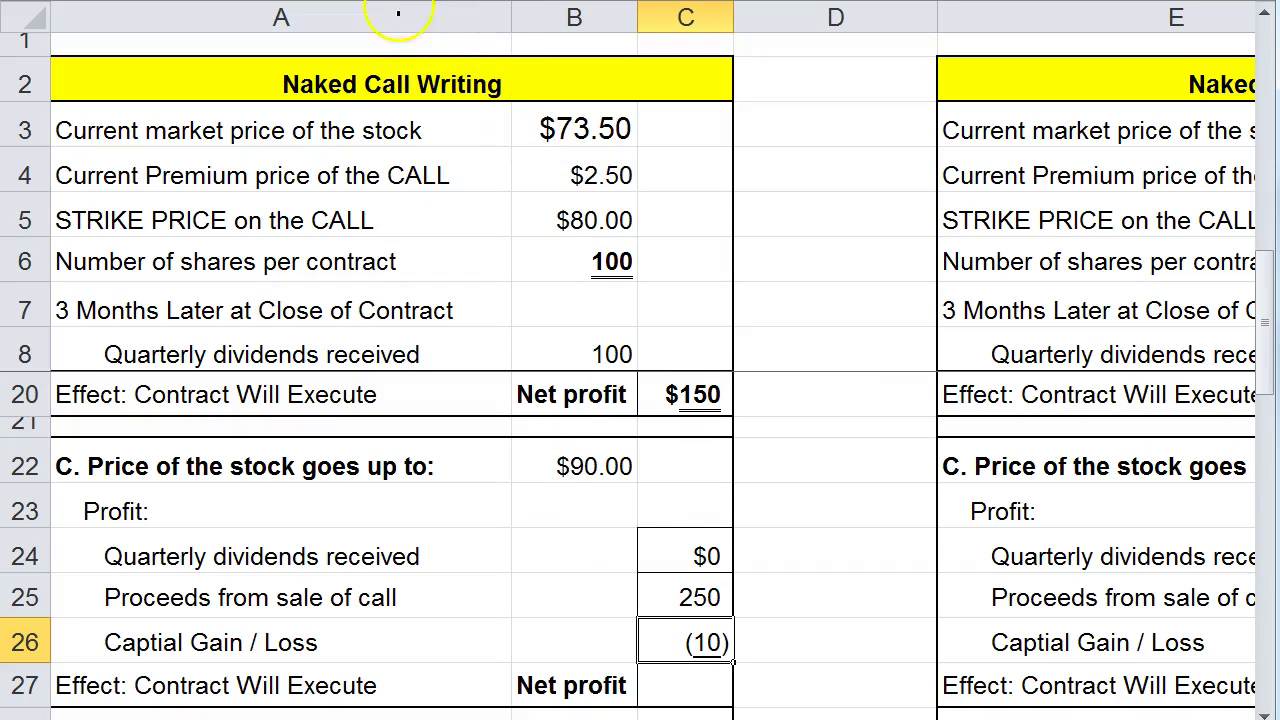
click(555, 466)
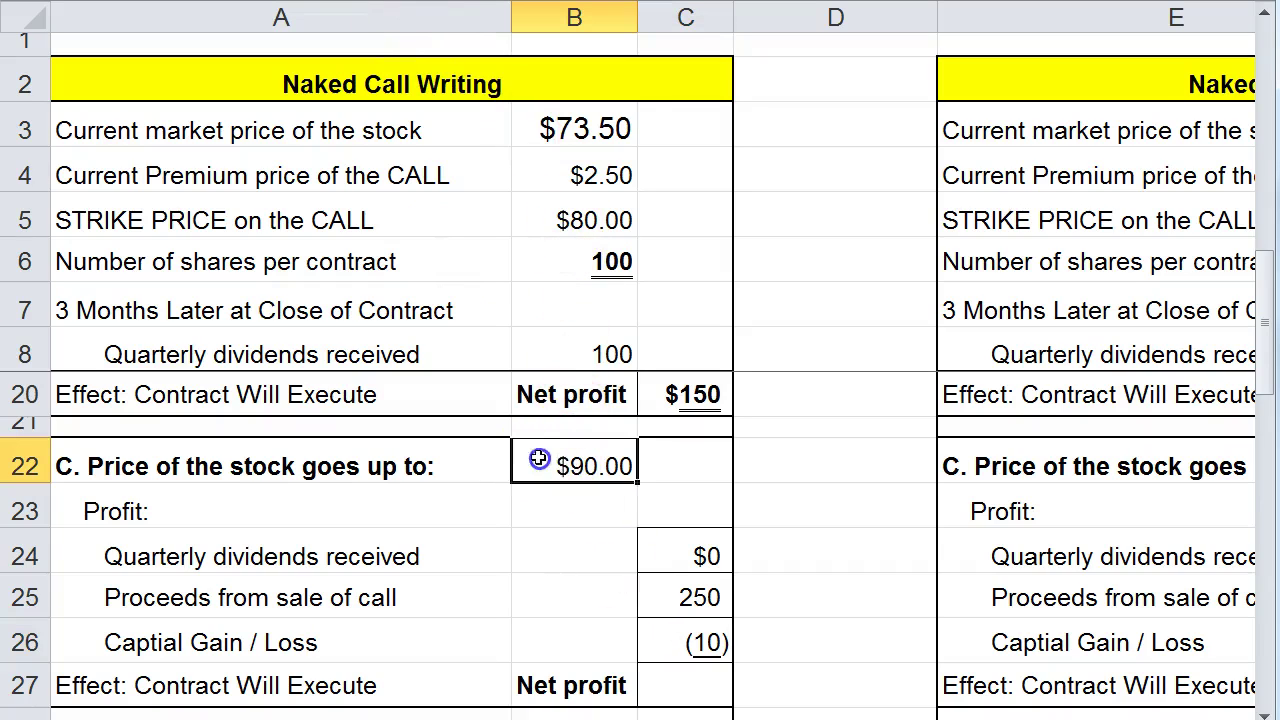
click(530, 222)
click(663, 640)
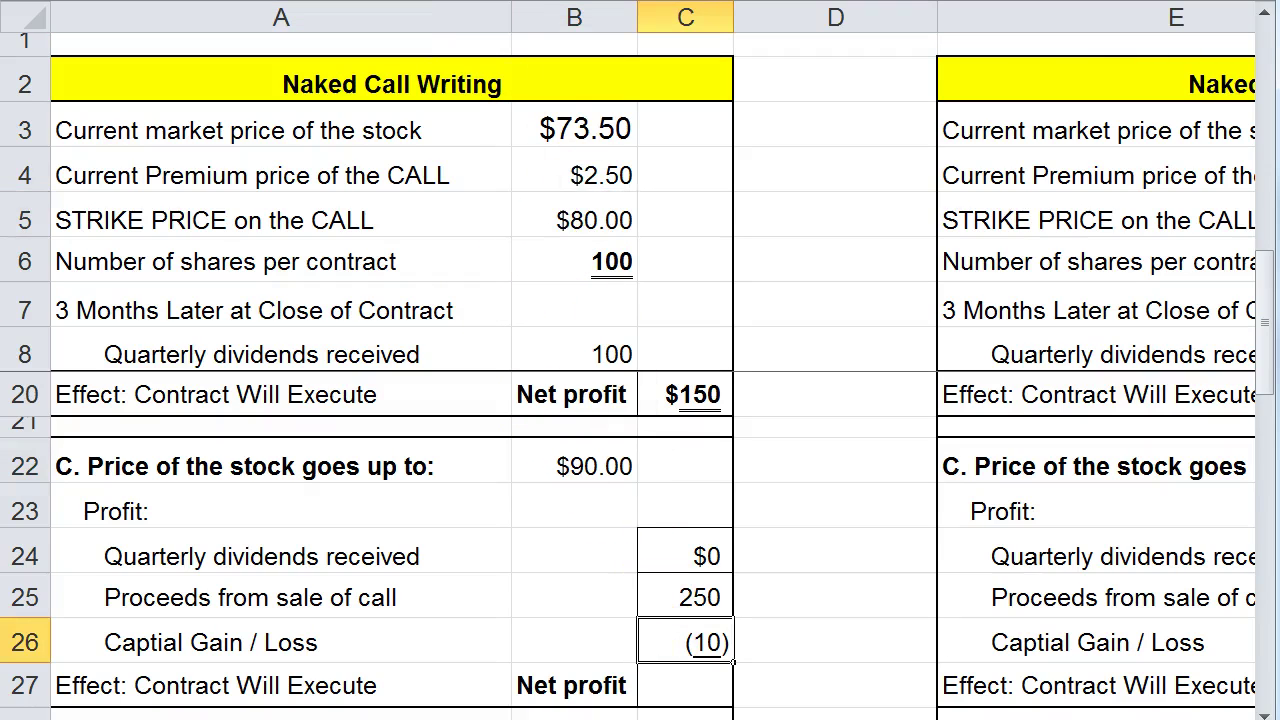
key(F2)
key(End)
text())
key(Home)
key(Right)
key(Right)
text(()
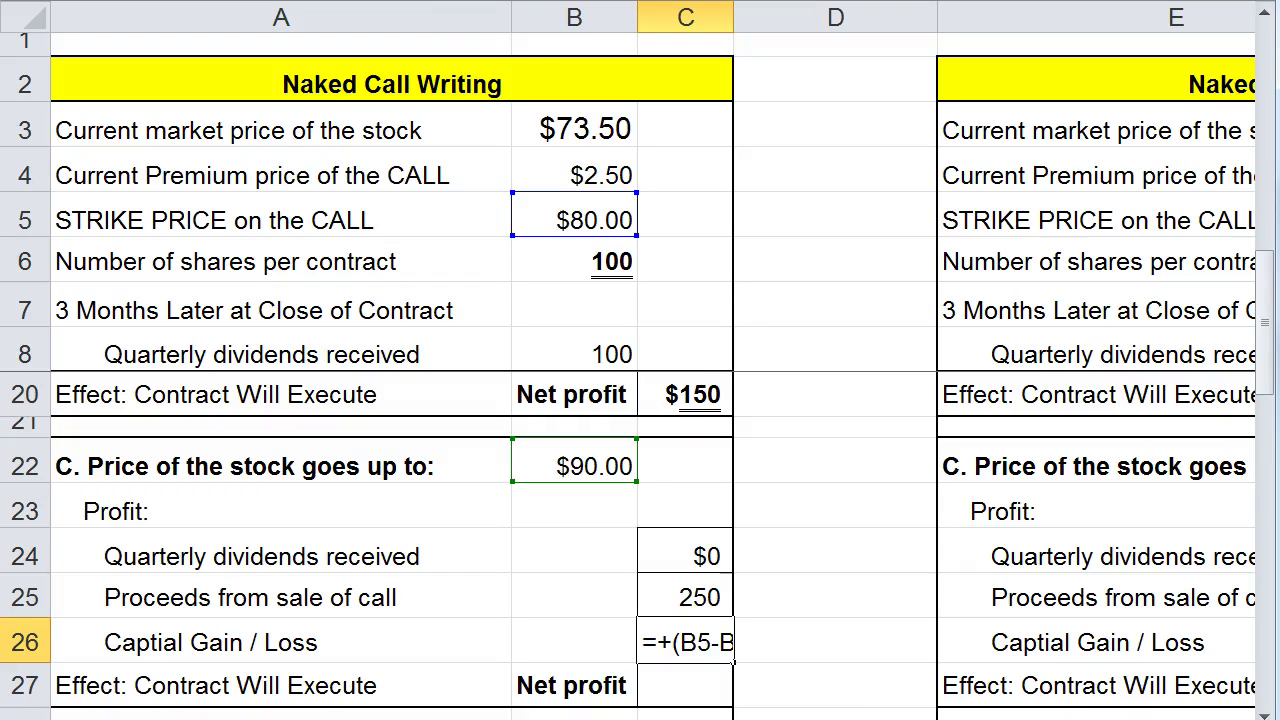
key(End)
text(*100)
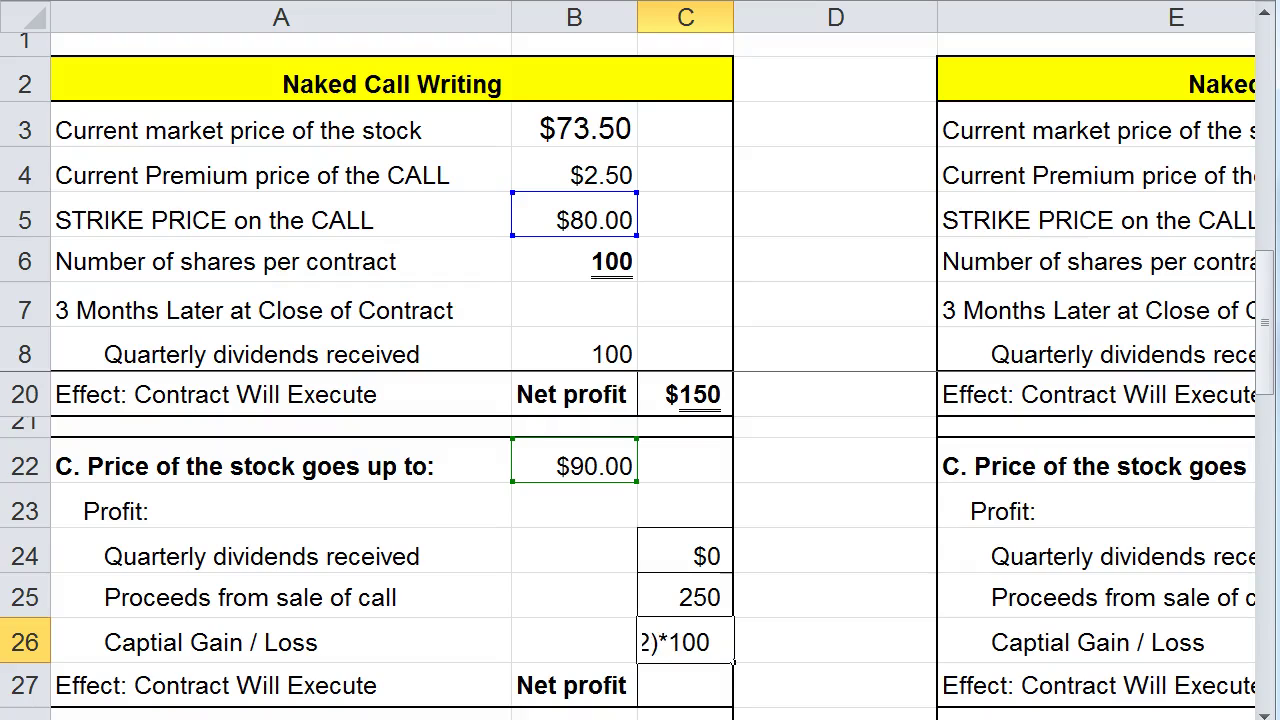
key(Return)
Sum C24:C26 in C27 for naked call scenario C's net profit
click(680, 678)
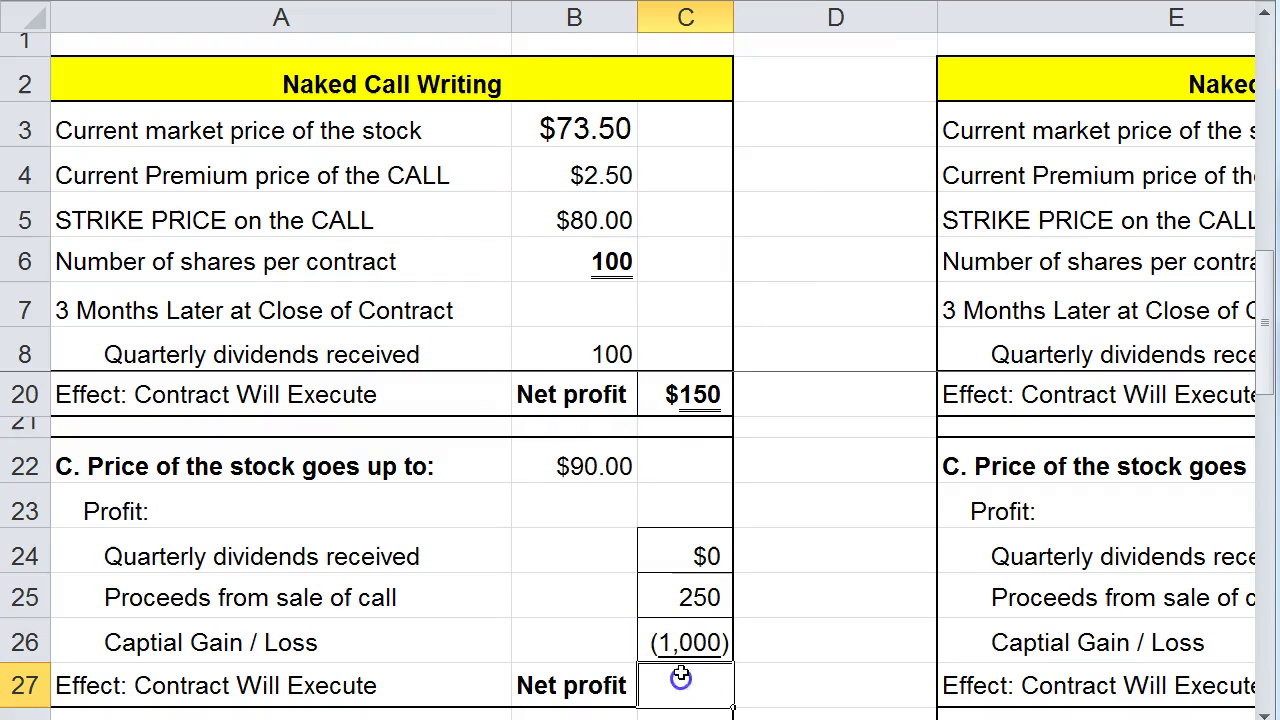
key(alt+equal)
key(Return)
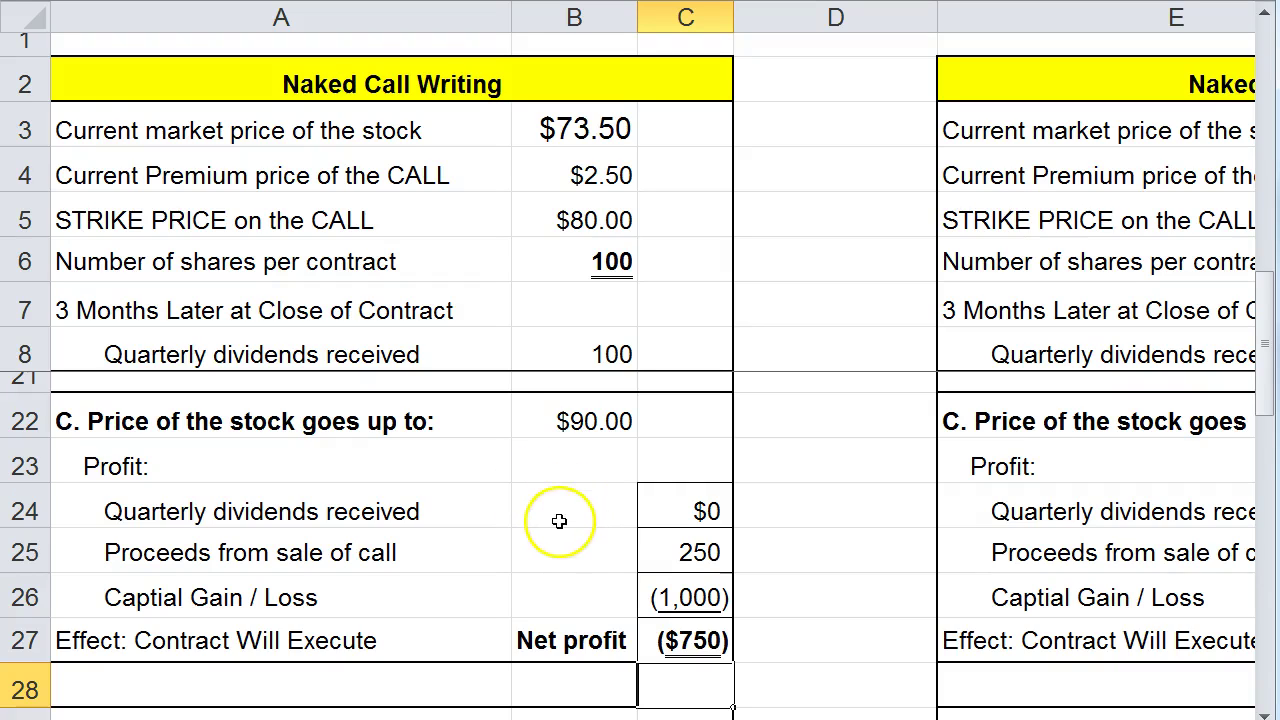
Set naked call scenario C's stock price in B22 to 100 and widen column C so the net profit fits
scroll(531, 533, up, 2)
scroll(529, 537, down, 2)
scroll(529, 537, down, 2)
scroll(529, 542, up, 2)
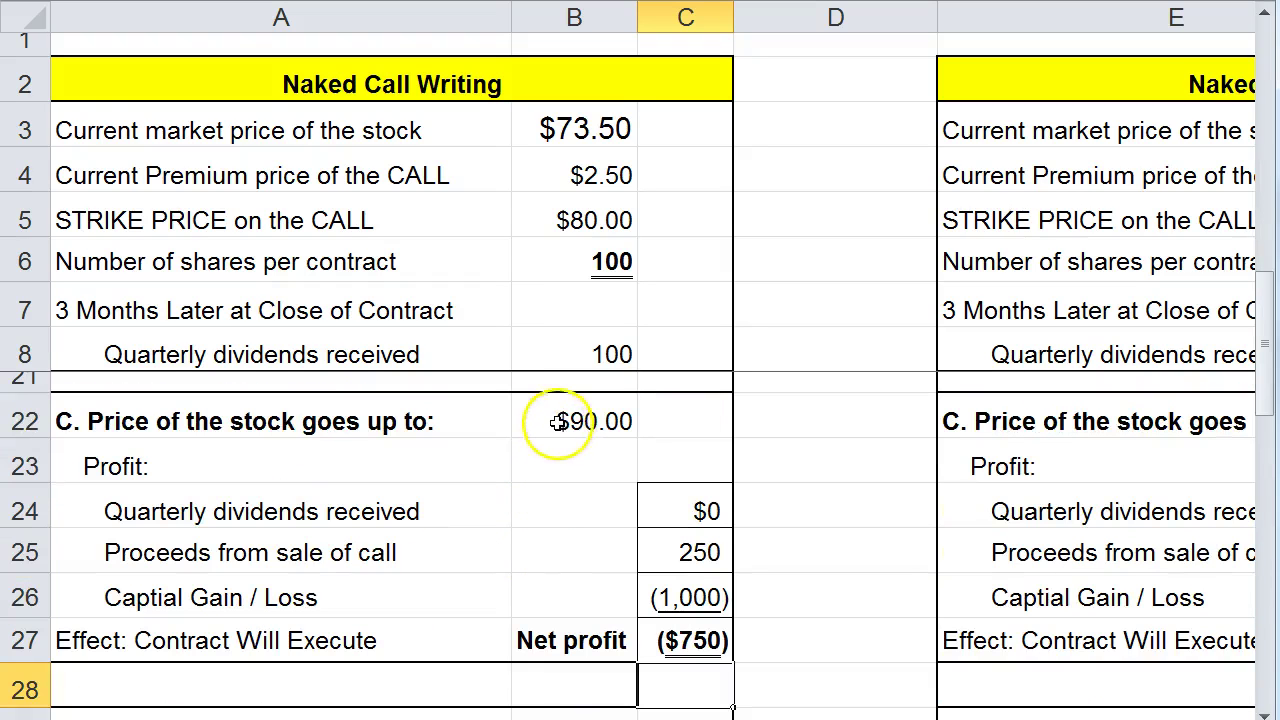
click(557, 422)
text(100)
key(Tab)
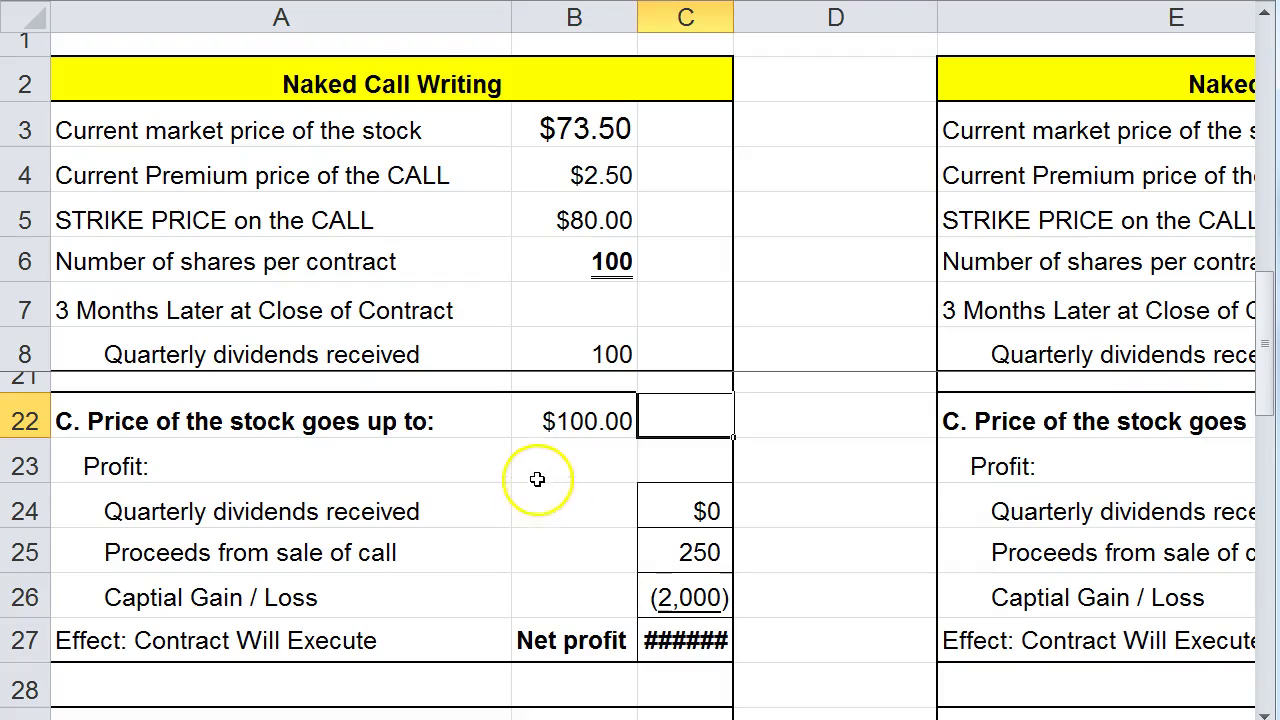
drag(733, 21, 757, 21)
Test naked call scenario C with stock prices of 125, 200 and 500 in B22
click(563, 421)
text(125)
click(568, 486)
click(569, 418)
text(200.0)
key(BackSpace)
click(565, 515)
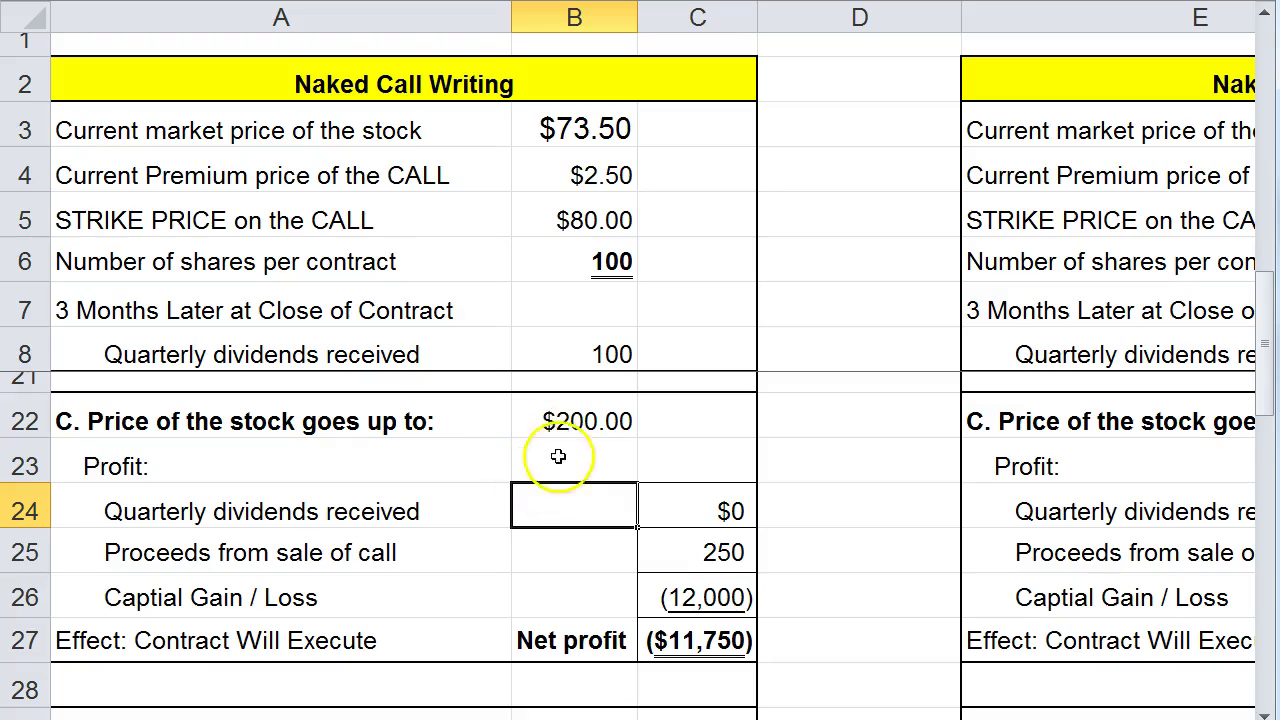
click(551, 423)
text(500)
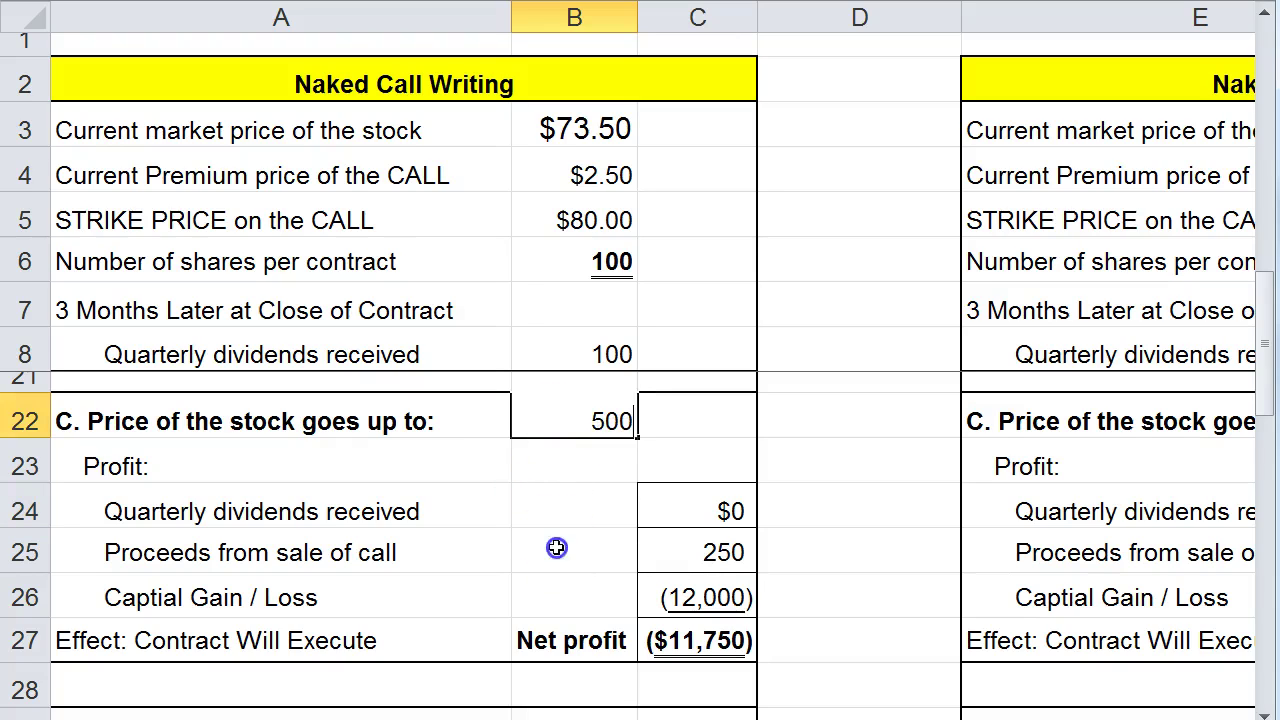
click(557, 550)
Set naked call scenario C's stock price in B22 to 90
click(580, 421)
text(90)
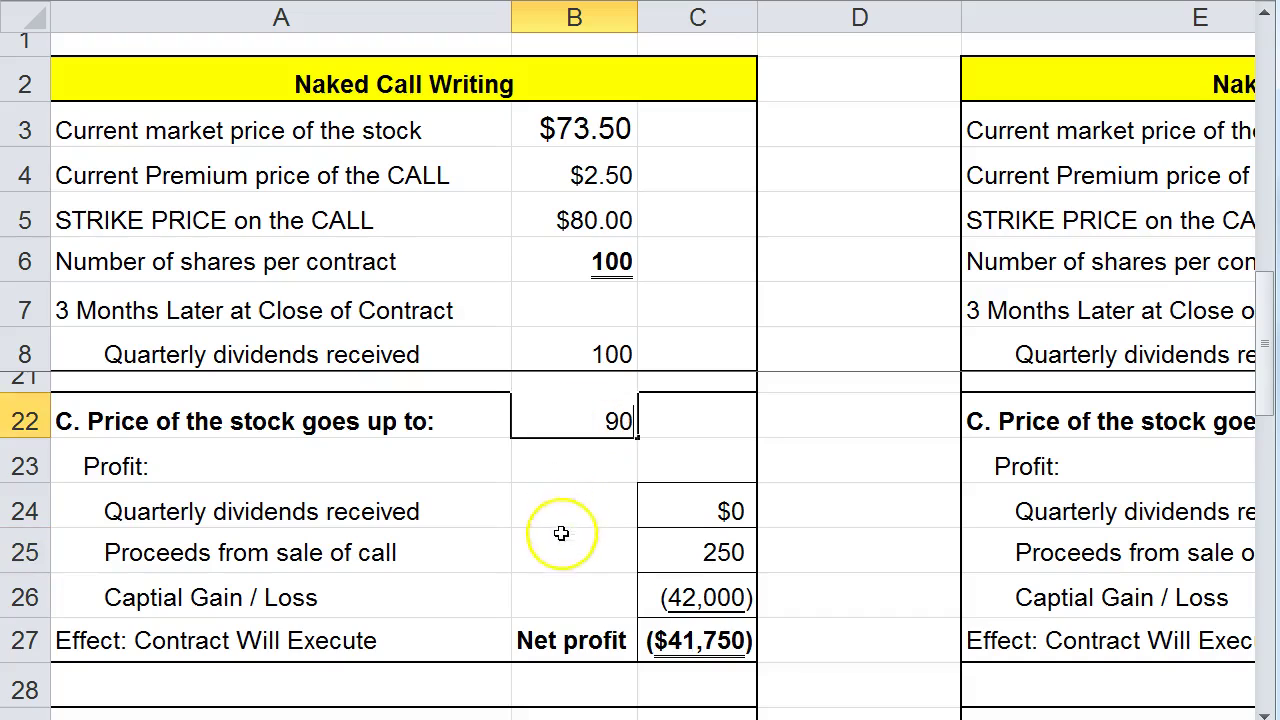
click(560, 535)
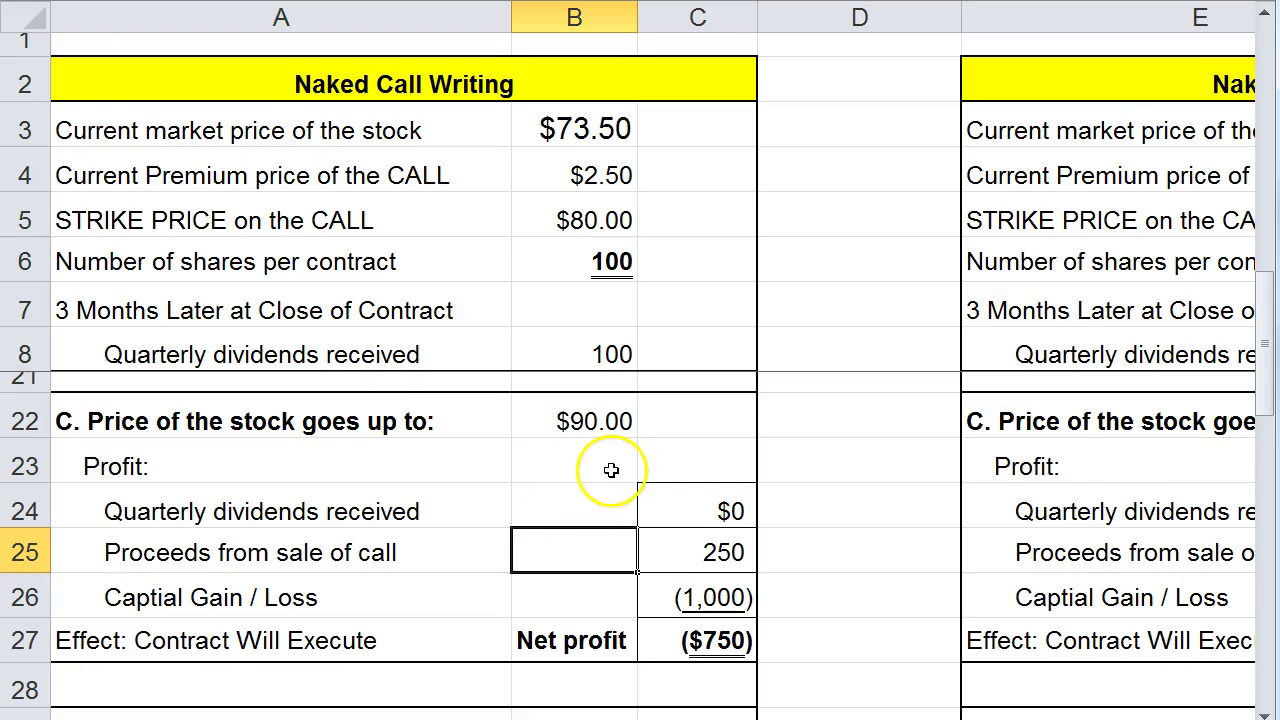
Reduce the height of blank row 28 above naked call scenario D
scroll(607, 479, down, 2)
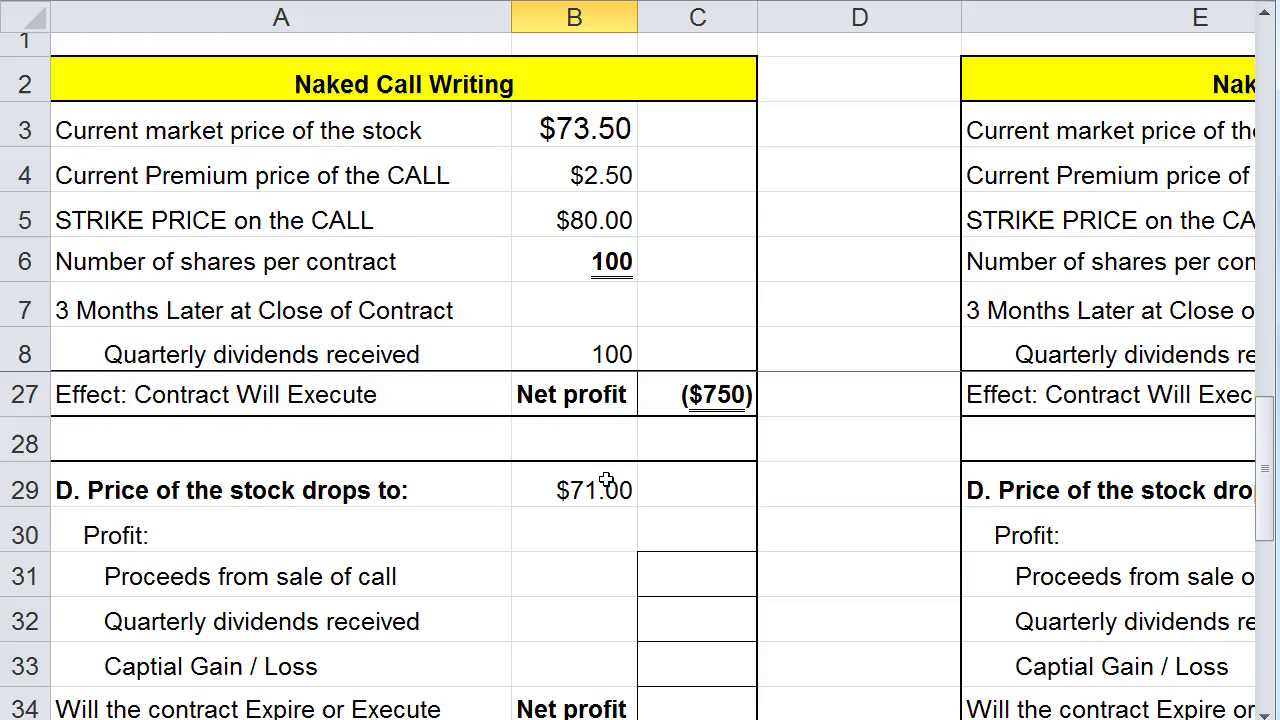
scroll(608, 492, down, 1)
scroll(608, 494, up, 1)
drag(8, 458, 8, 441)
Enter the formula +B4*B6 in C31 for naked call scenario D's proceeds from the call sale
click(706, 558)
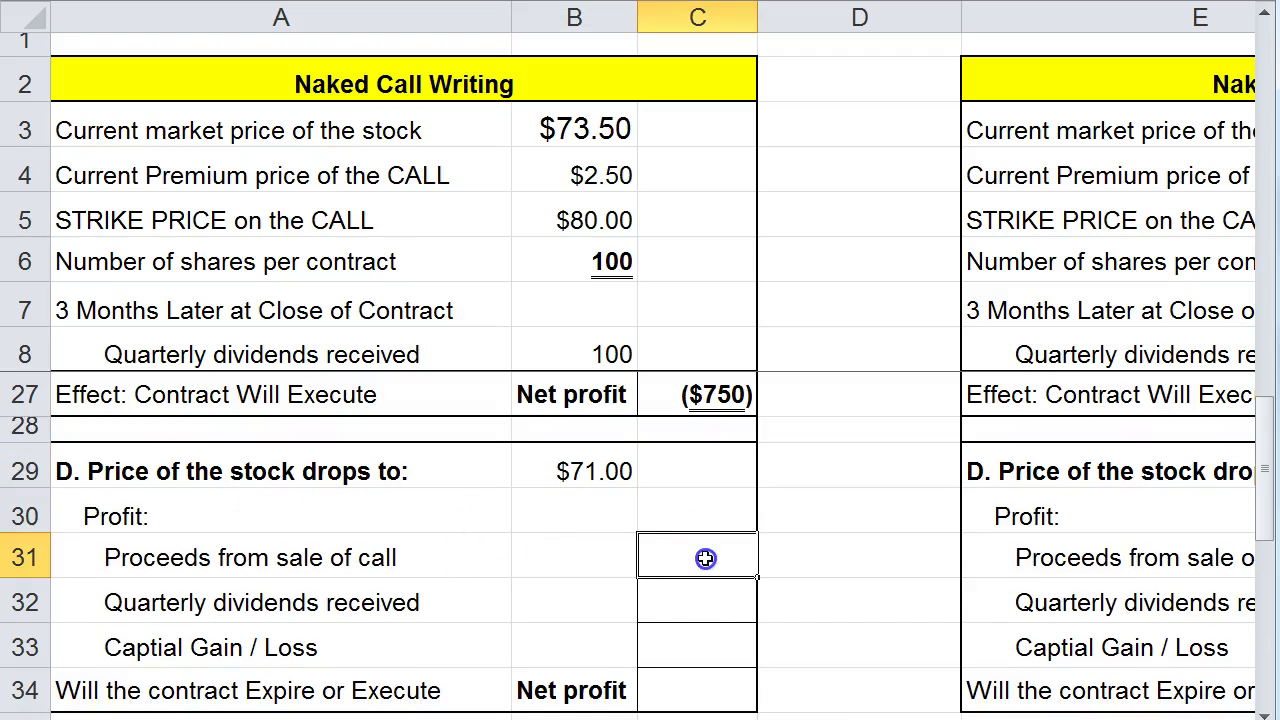
scroll(495, 604, up, 2)
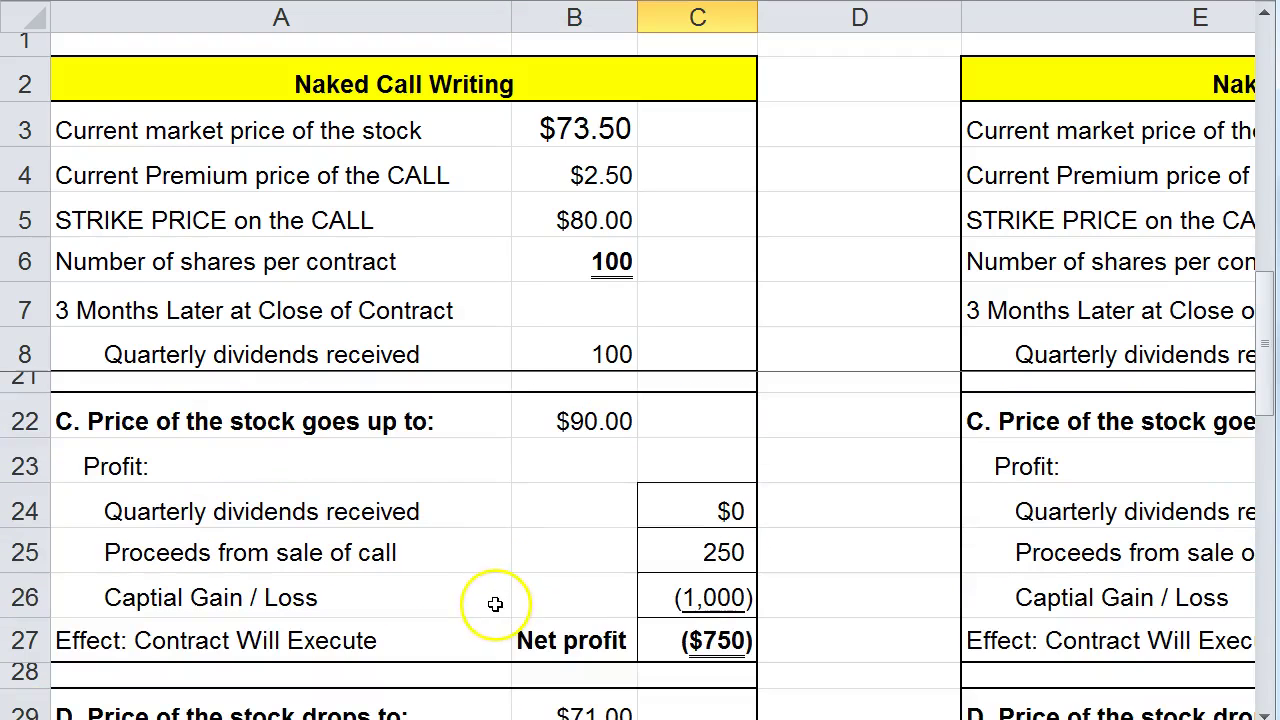
scroll(495, 604, down, 3)
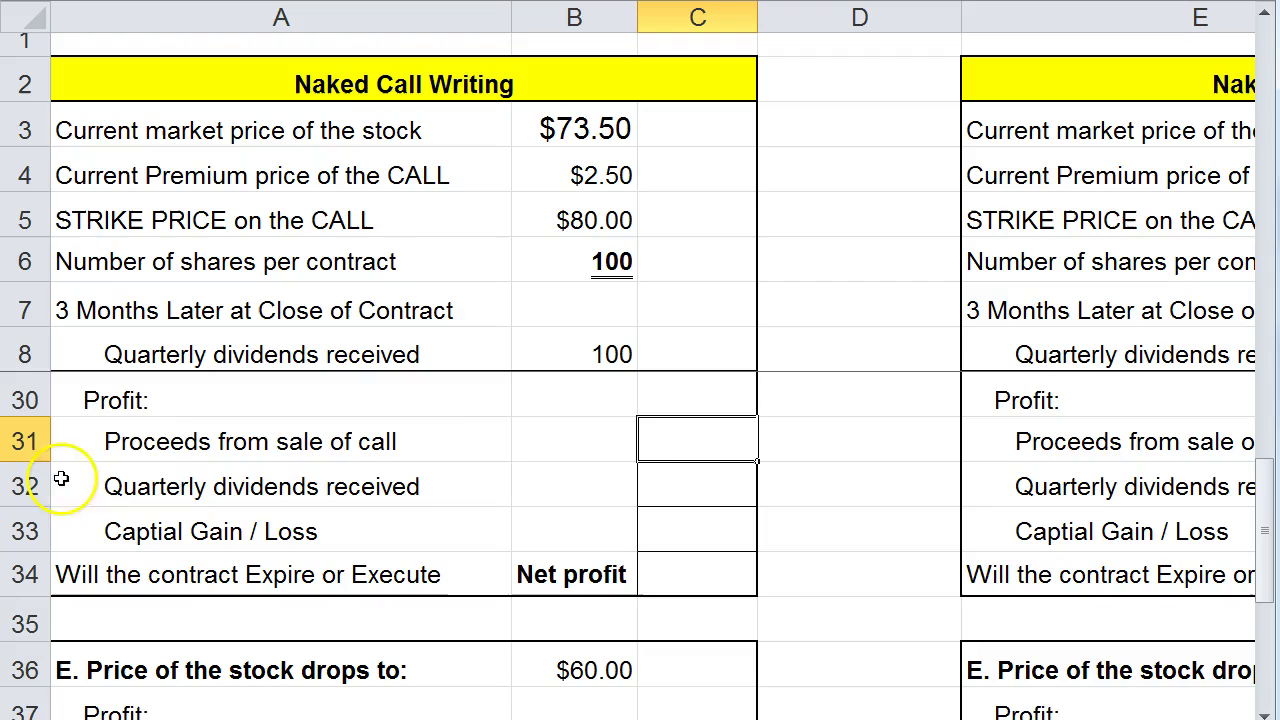
scroll(623, 468, up, 1)
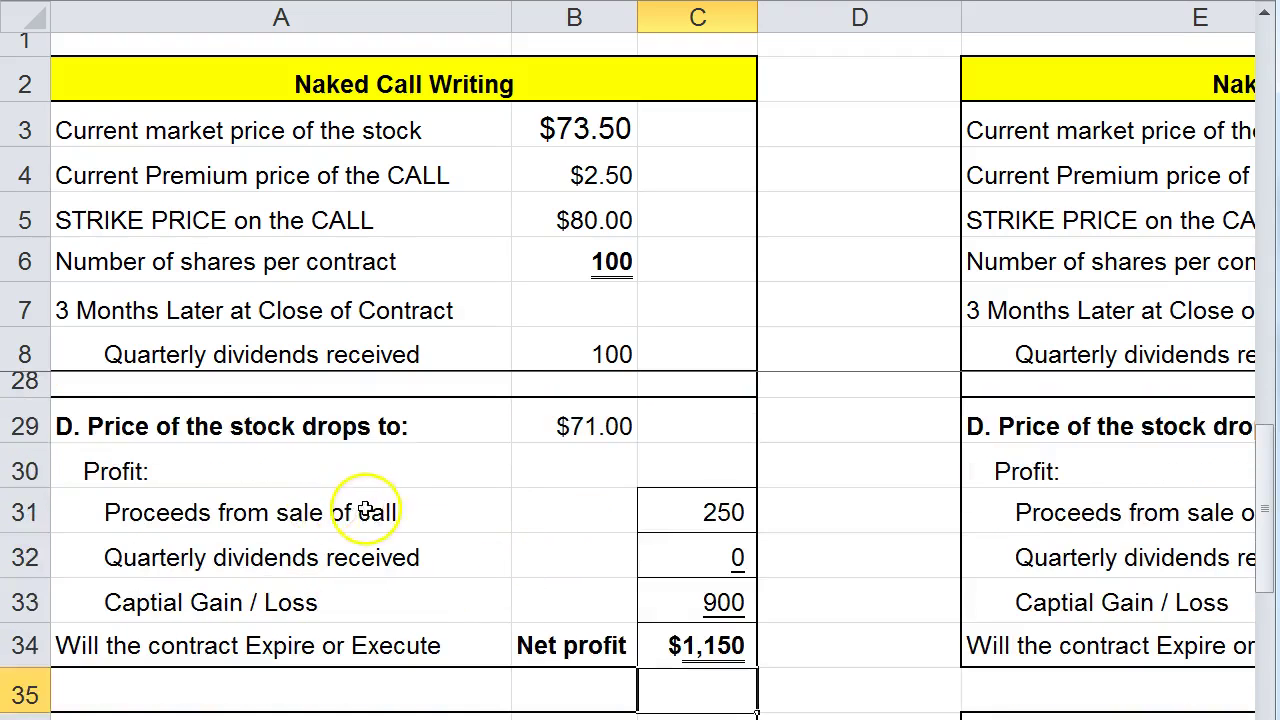
scroll(403, 489, up, 3)
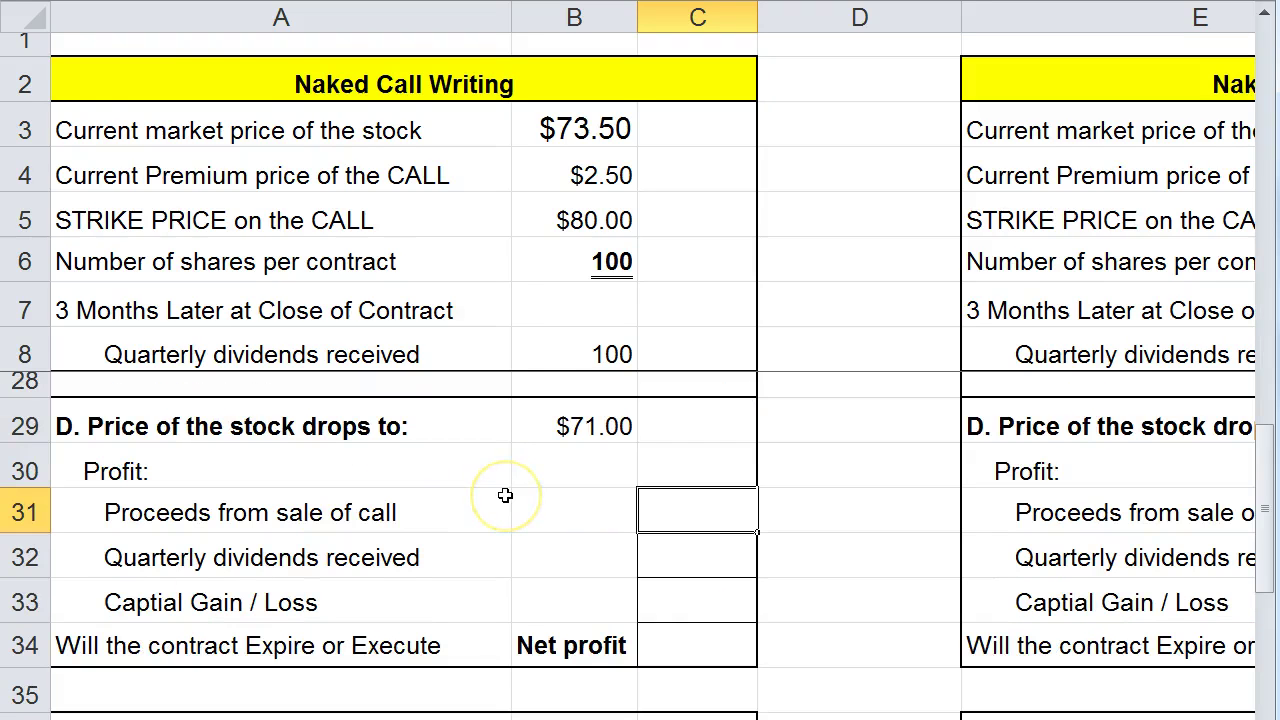
text(+)
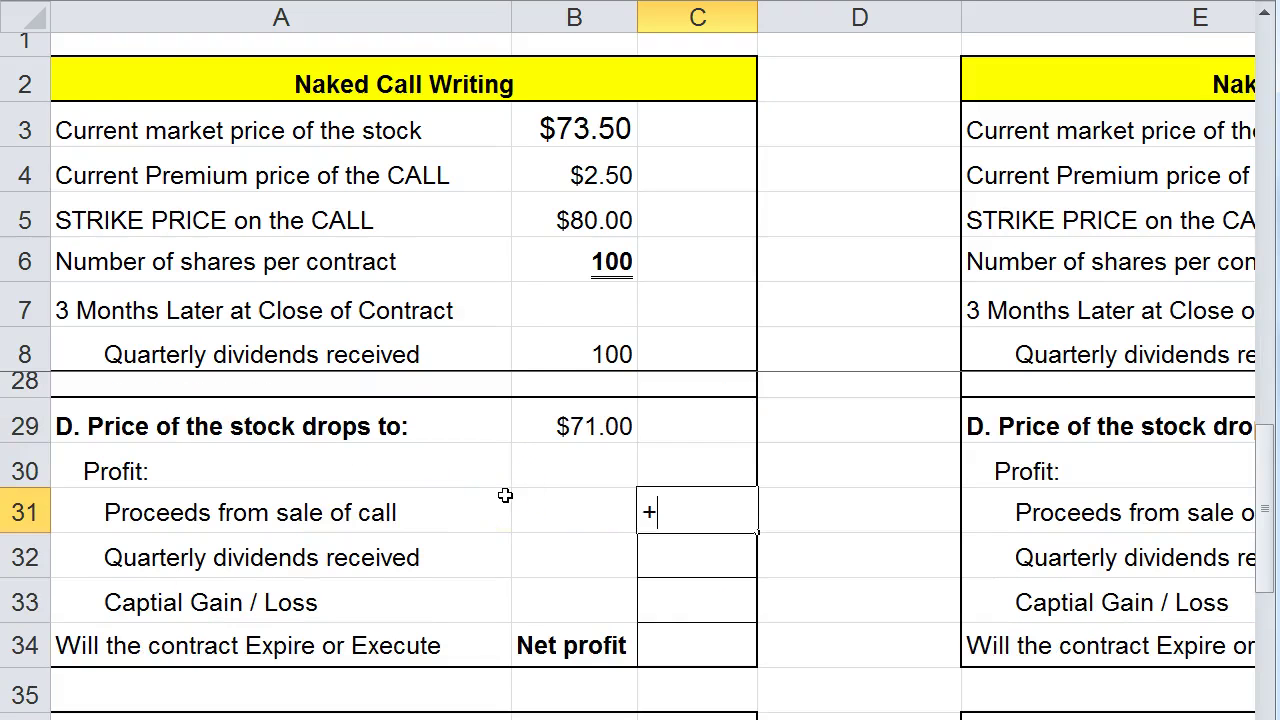
click(569, 185)
text(*)
click(580, 258)
key(Return)
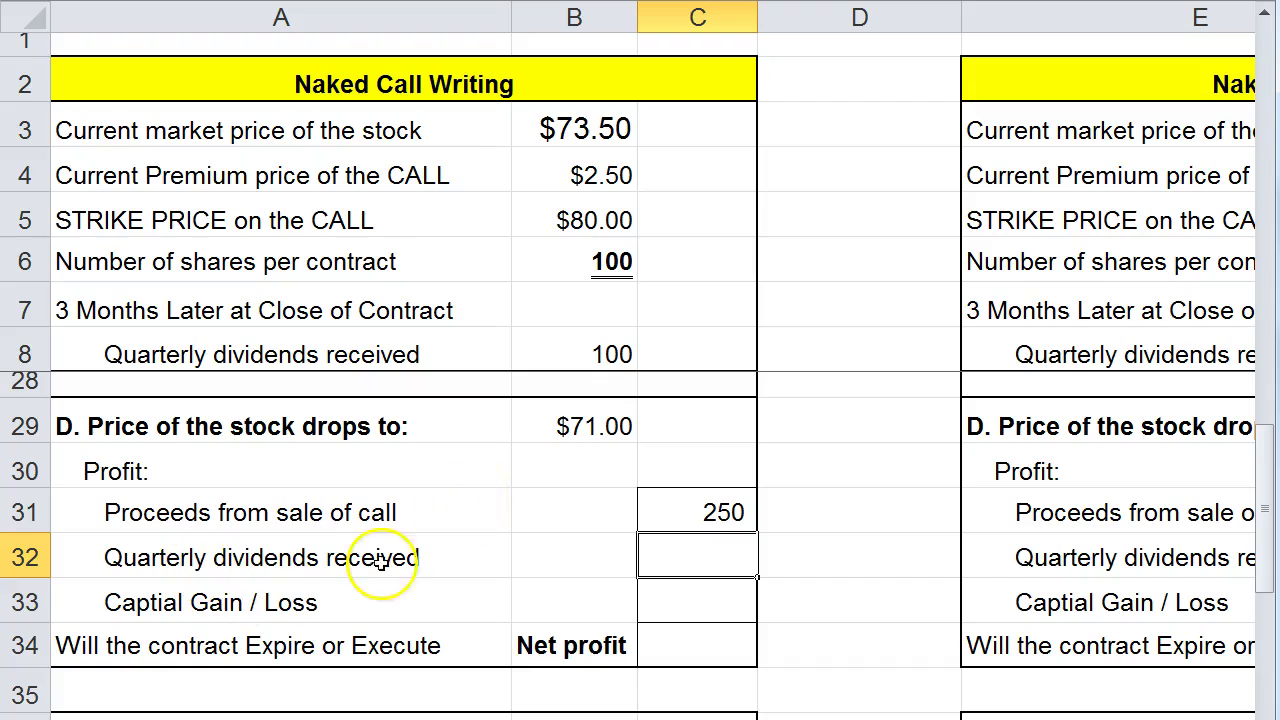
Enter 0 in C32 for naked call scenario D's dividends and 0 in C33 for its capital gain or loss
text(0)
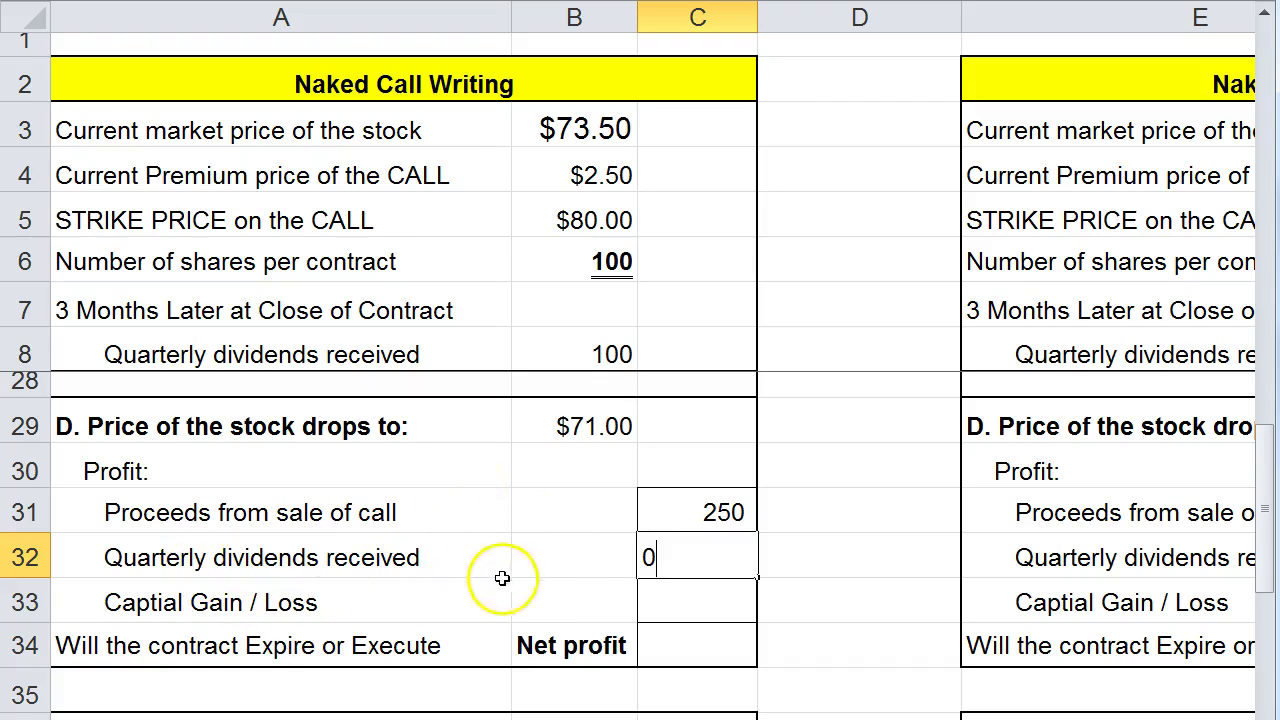
click(666, 595)
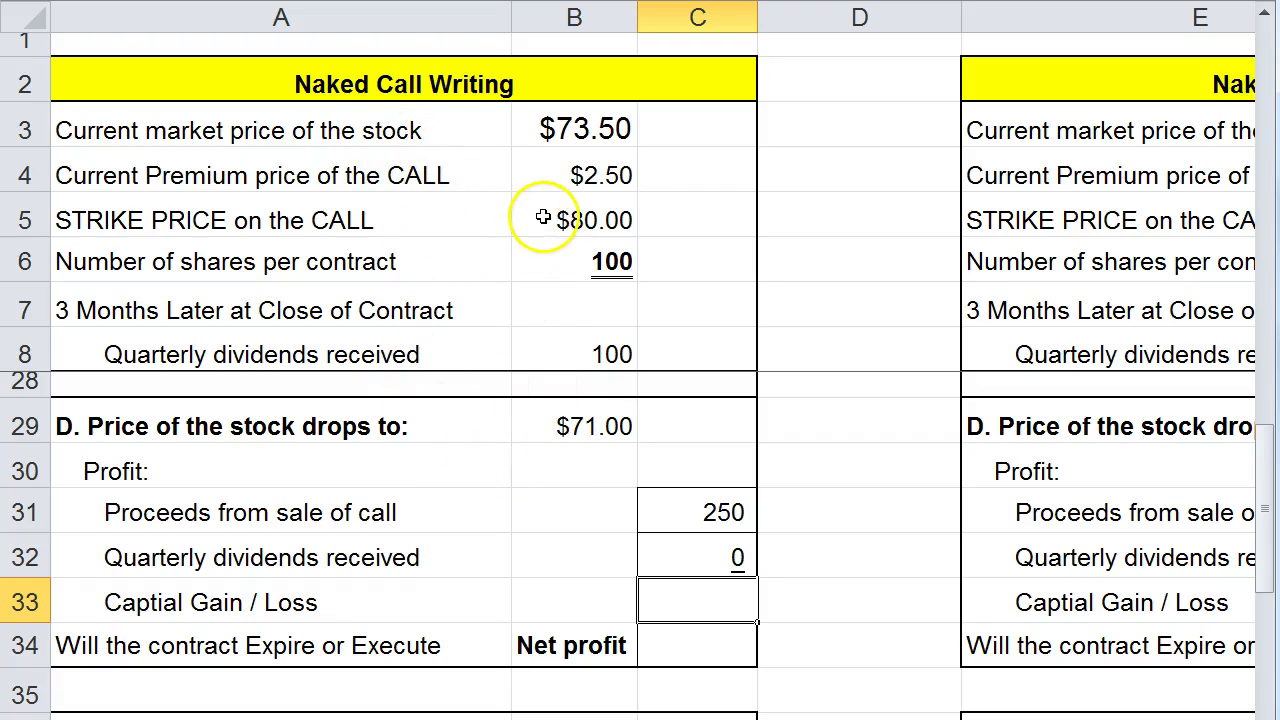
text(0)
click(553, 514)
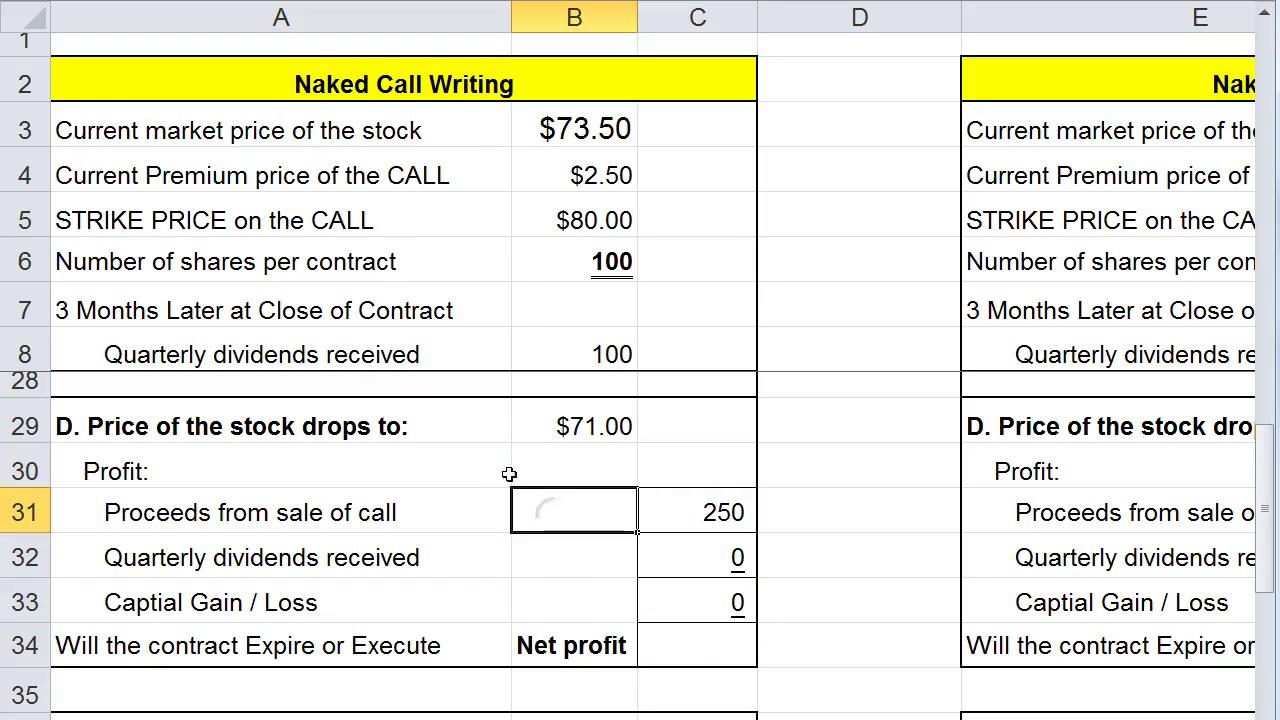
Enter the formula +C31 in C34 for naked call scenario D's net profit
click(673, 645)
text(+)
click(677, 512)
key(Return)
Enter the formula +B4*B6 in C38 for naked call scenario E's proceeds from the call sale
scroll(518, 481, down, 2)
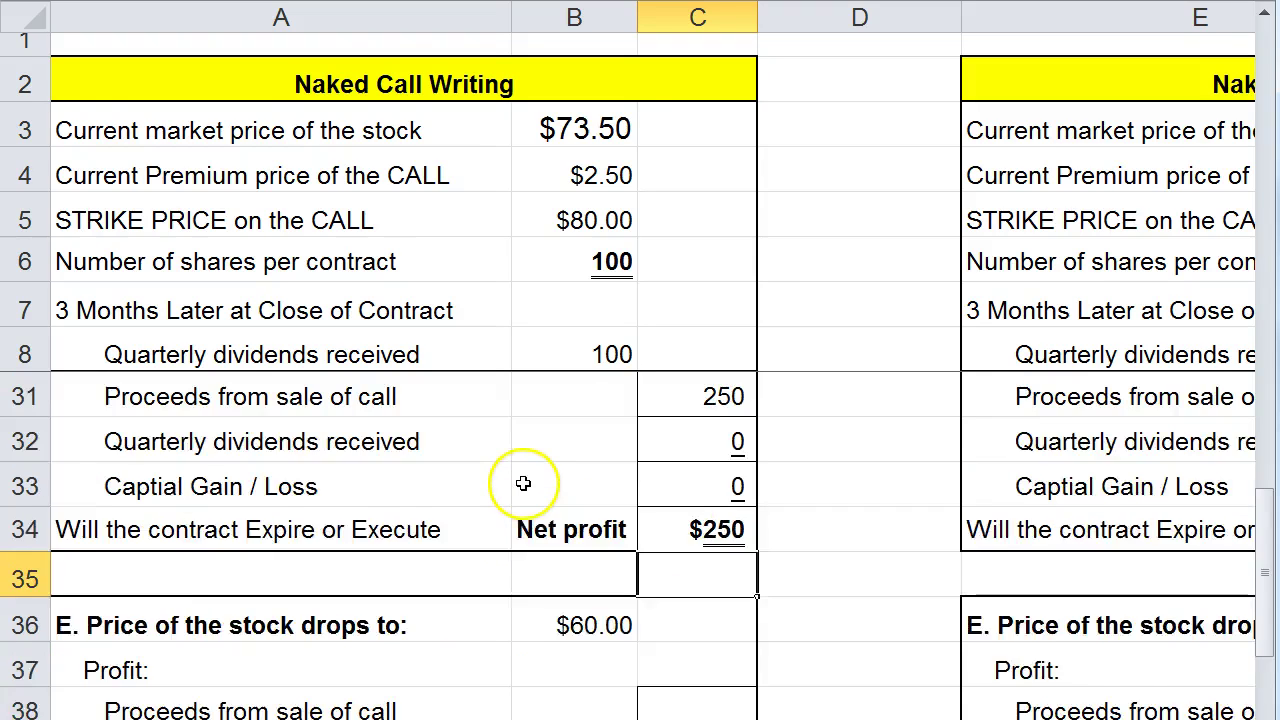
scroll(523, 482, down, 1)
scroll(524, 490, up, 1)
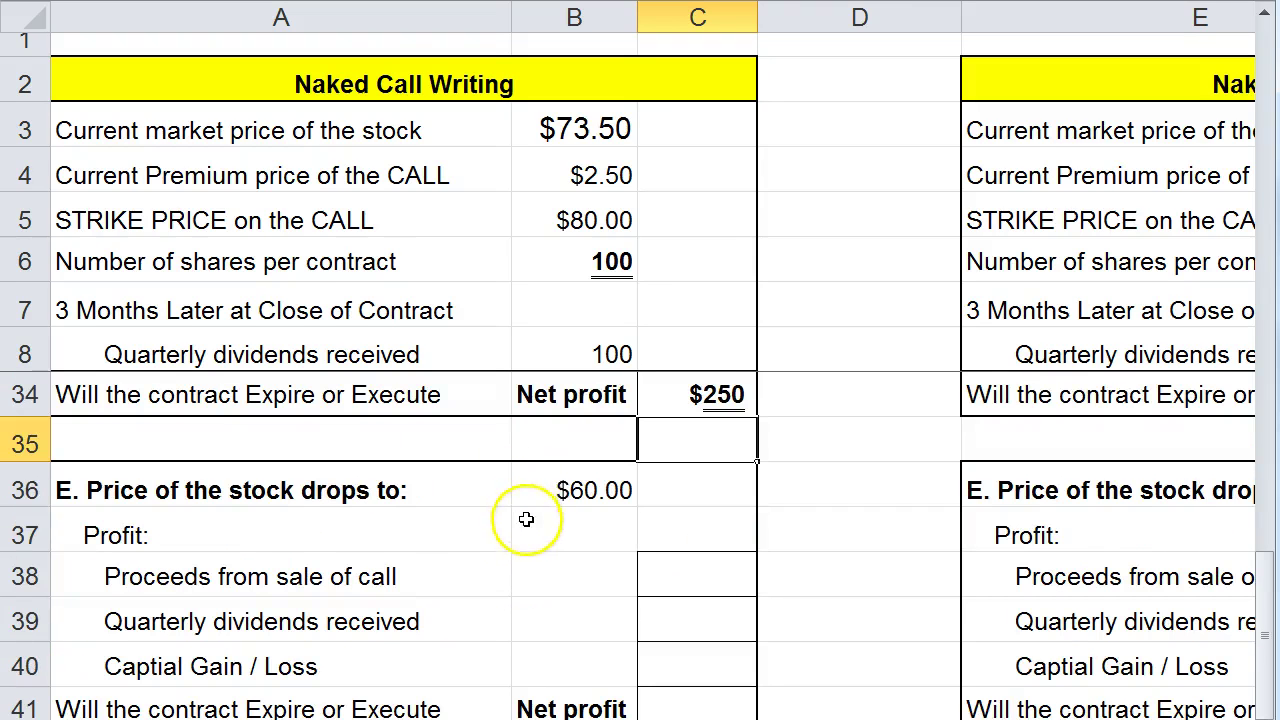
click(683, 586)
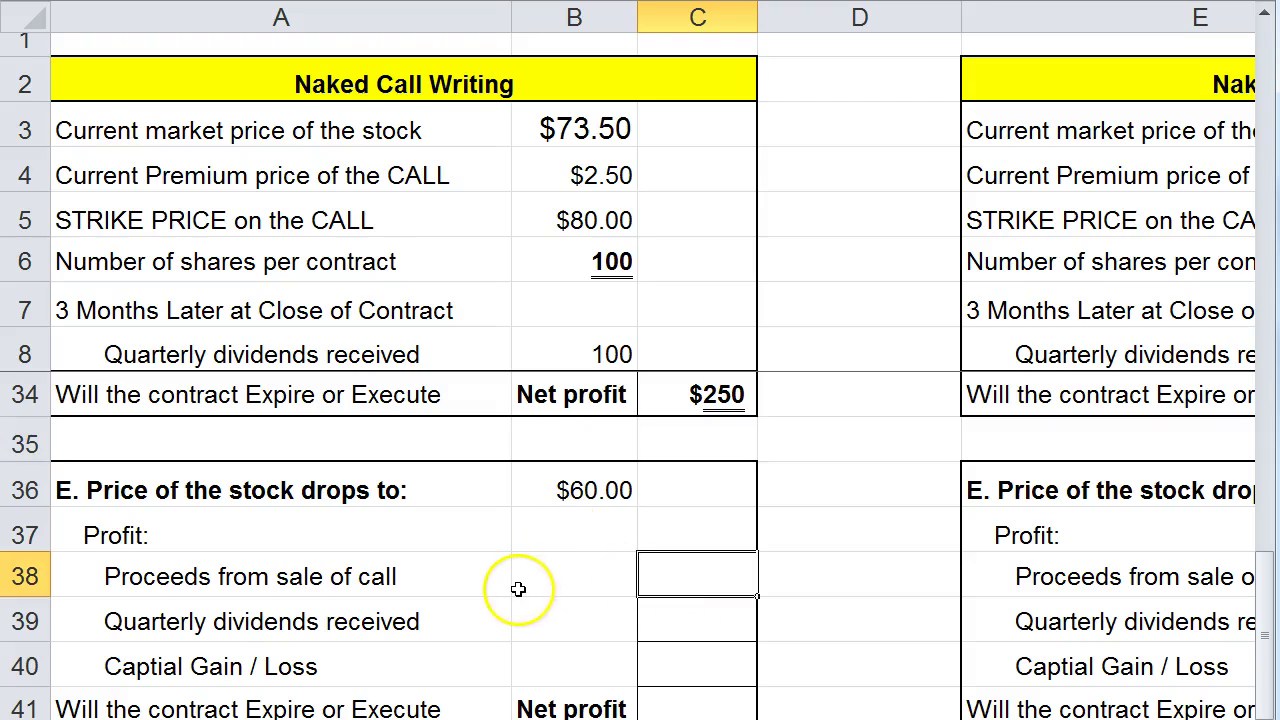
text(+)
click(545, 177)
text(*)
click(560, 257)
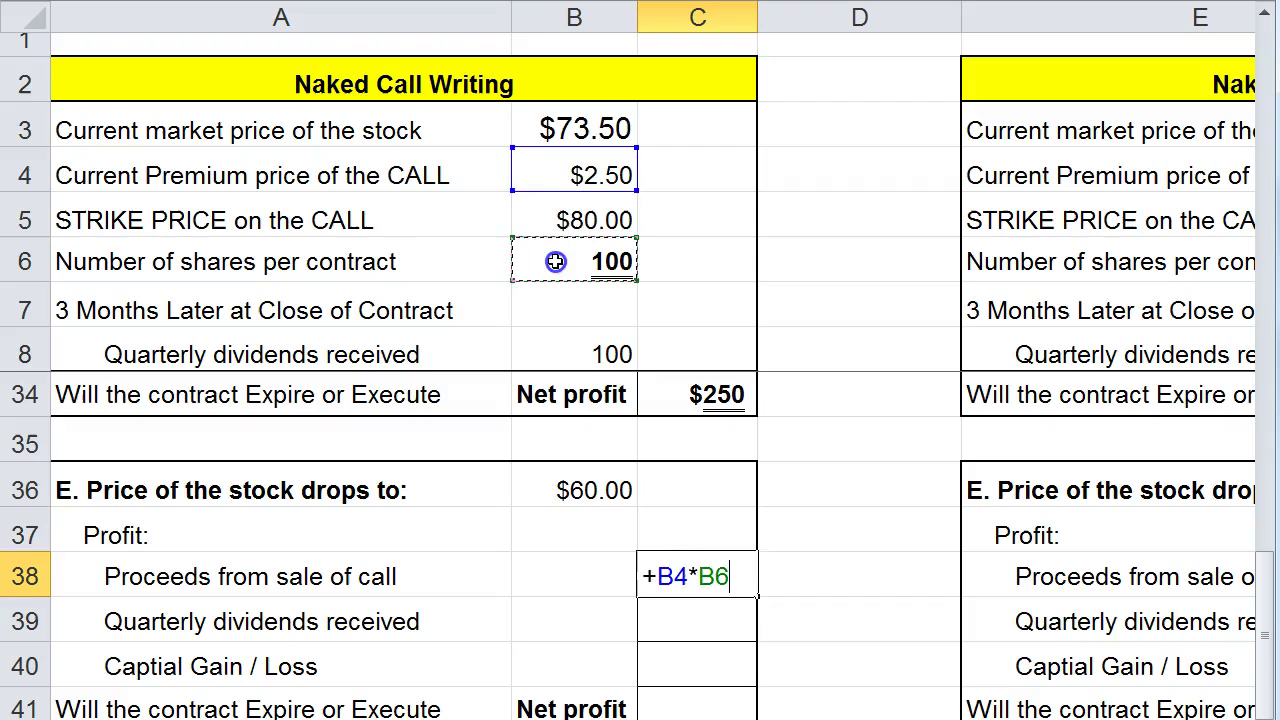
key(Return)
Enter 0 in C39 for naked call scenario E's dividends and 0 in C40 for its capital gain or loss
text(0)
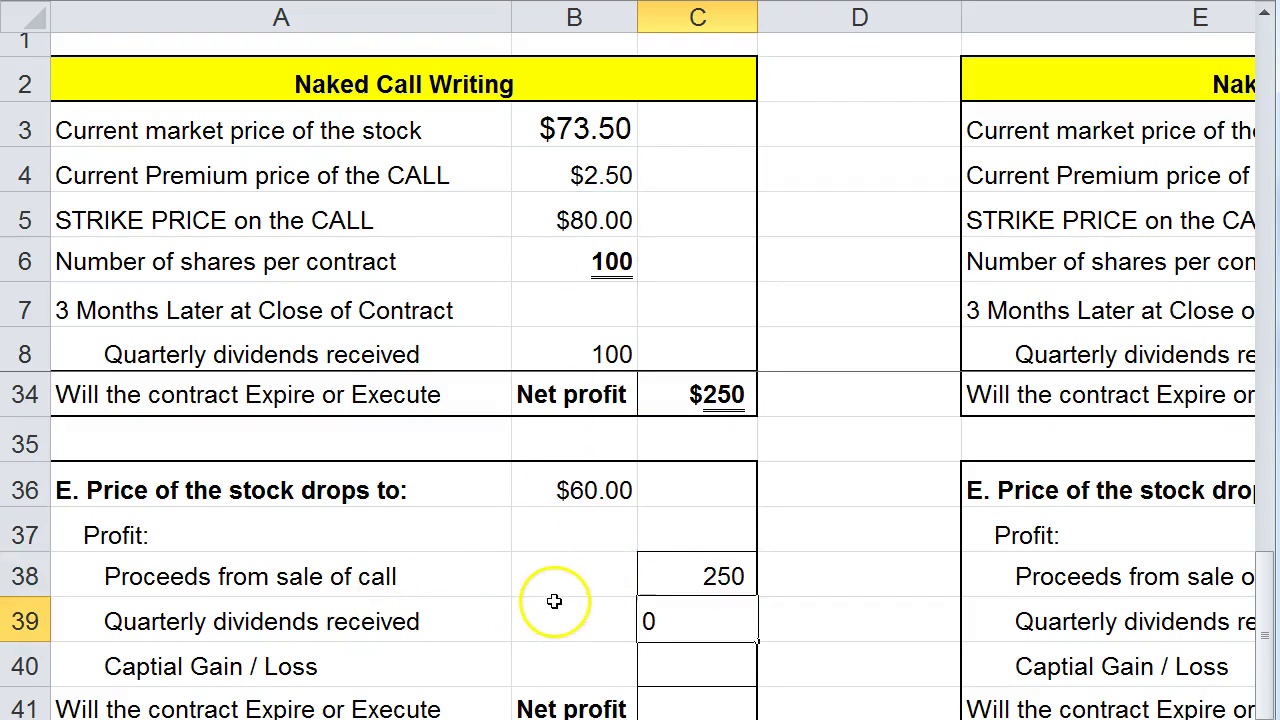
click(654, 658)
text(0)
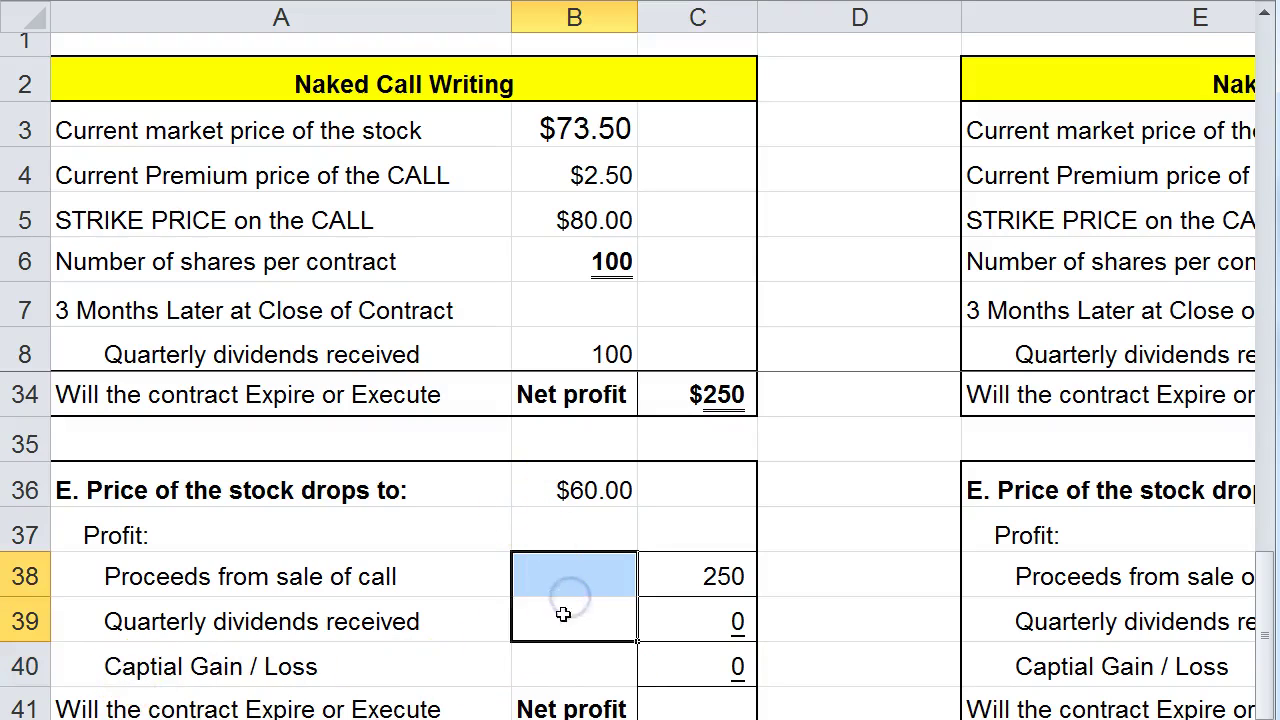
click(650, 663)
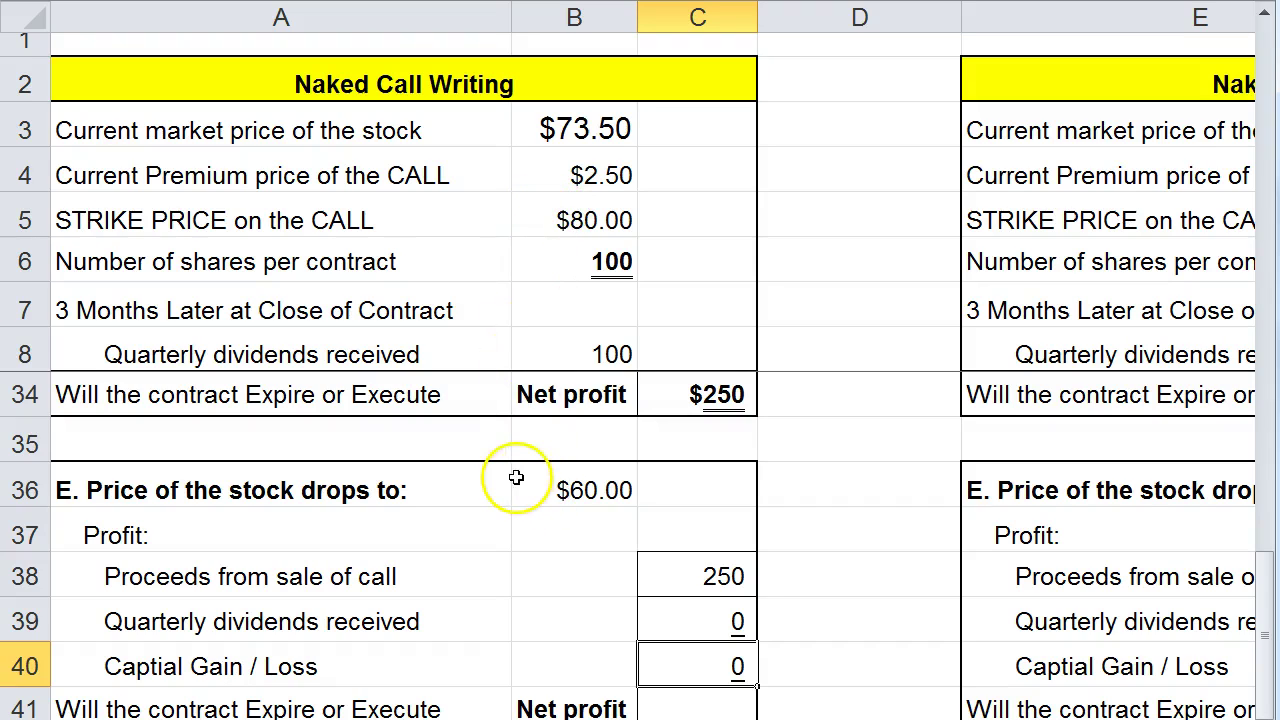
Enter the formula +C38 in C41 for naked call scenario E's net profit
scroll(523, 480, down, 1)
click(700, 572)
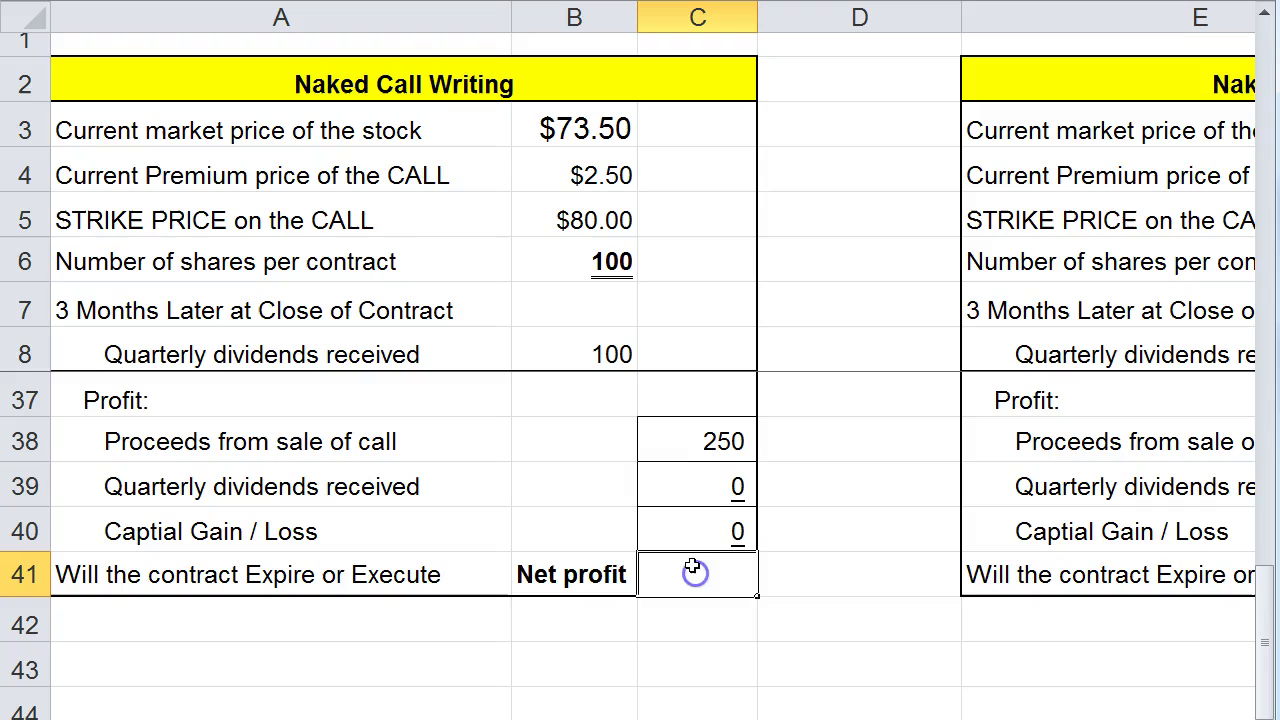
text(+)
click(680, 445)
key(Return)
click(528, 445)
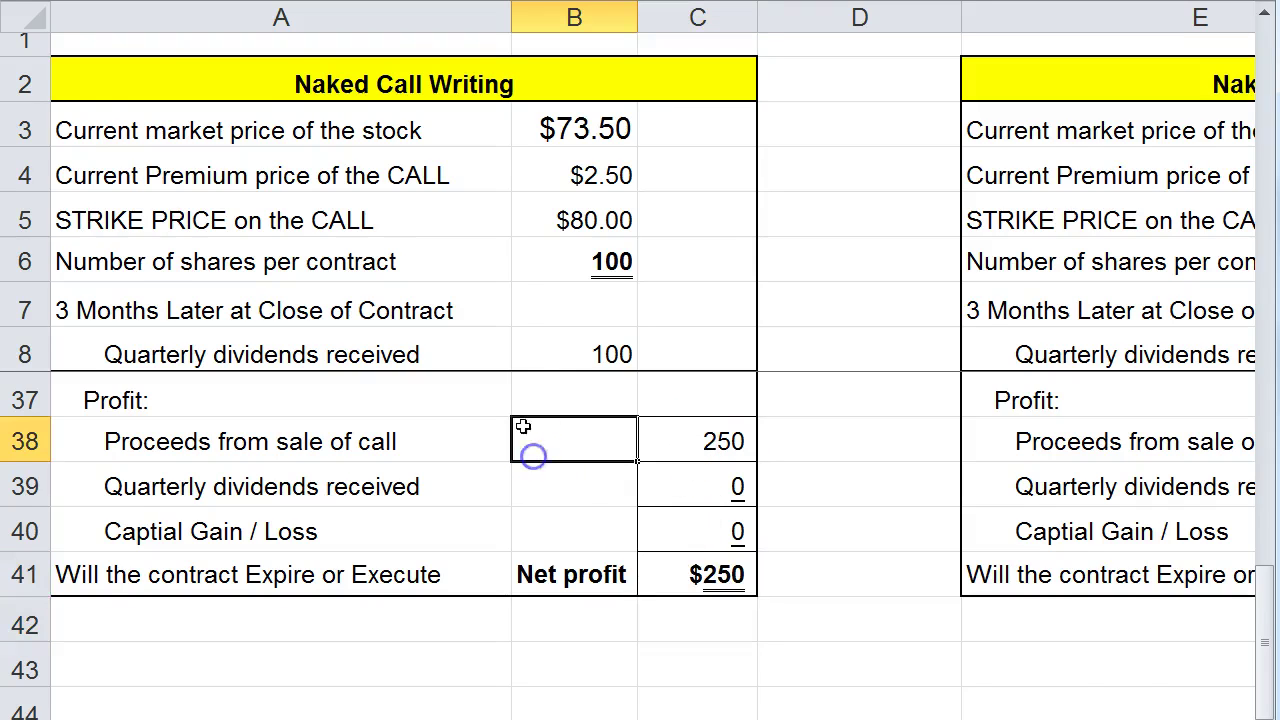
Compare the strike price in B5 with scenario E's stock price in B36, and view the second Naked Call Writing table in columns E to G
scroll(506, 422, up, 1)
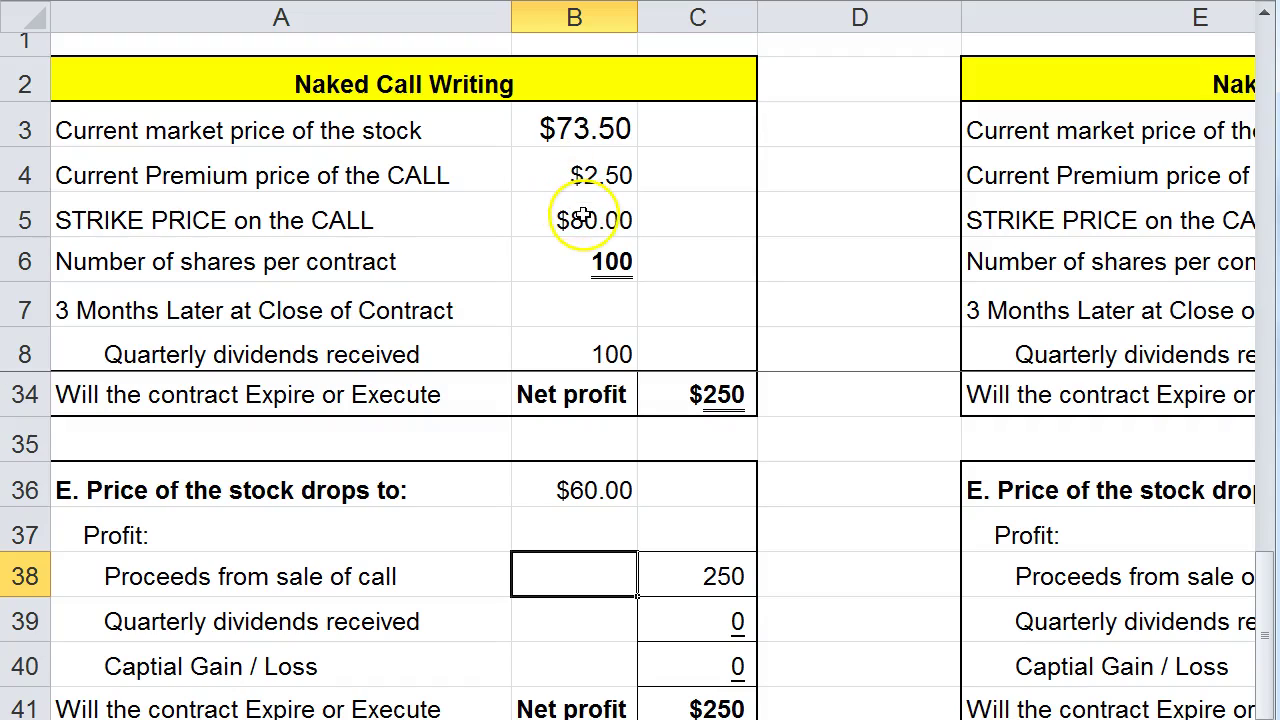
click(540, 219)
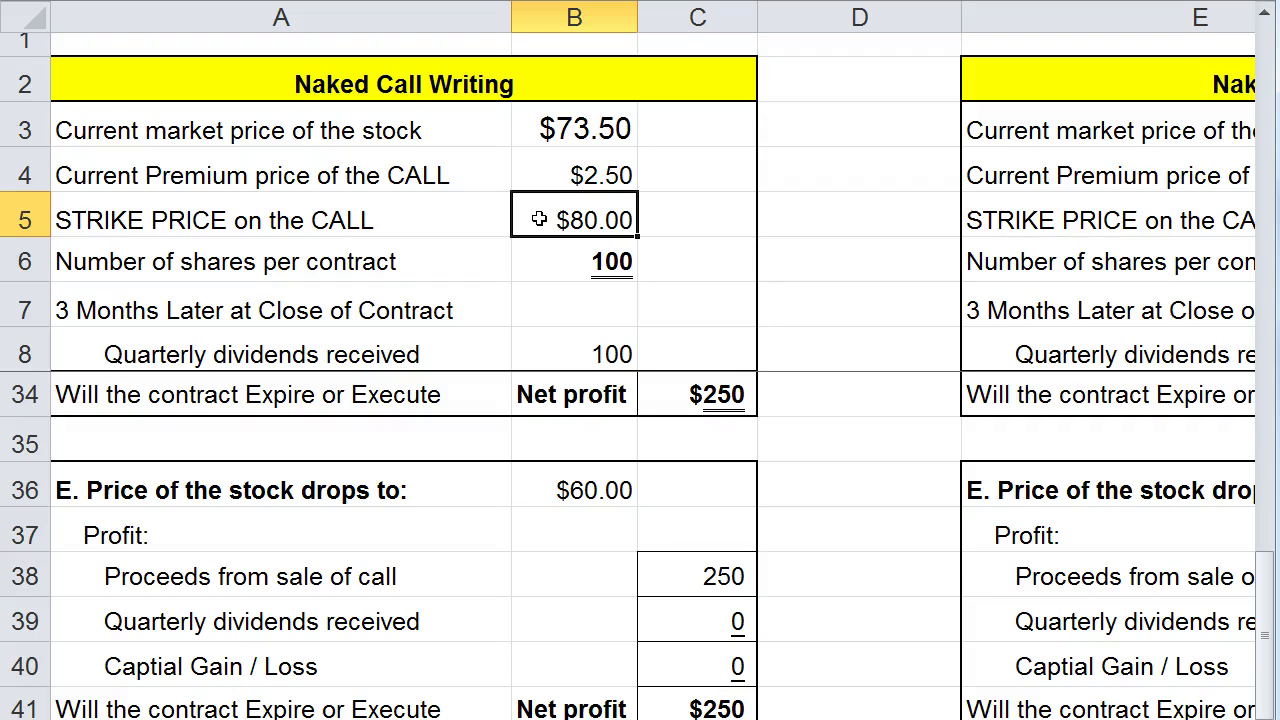
click(540, 497)
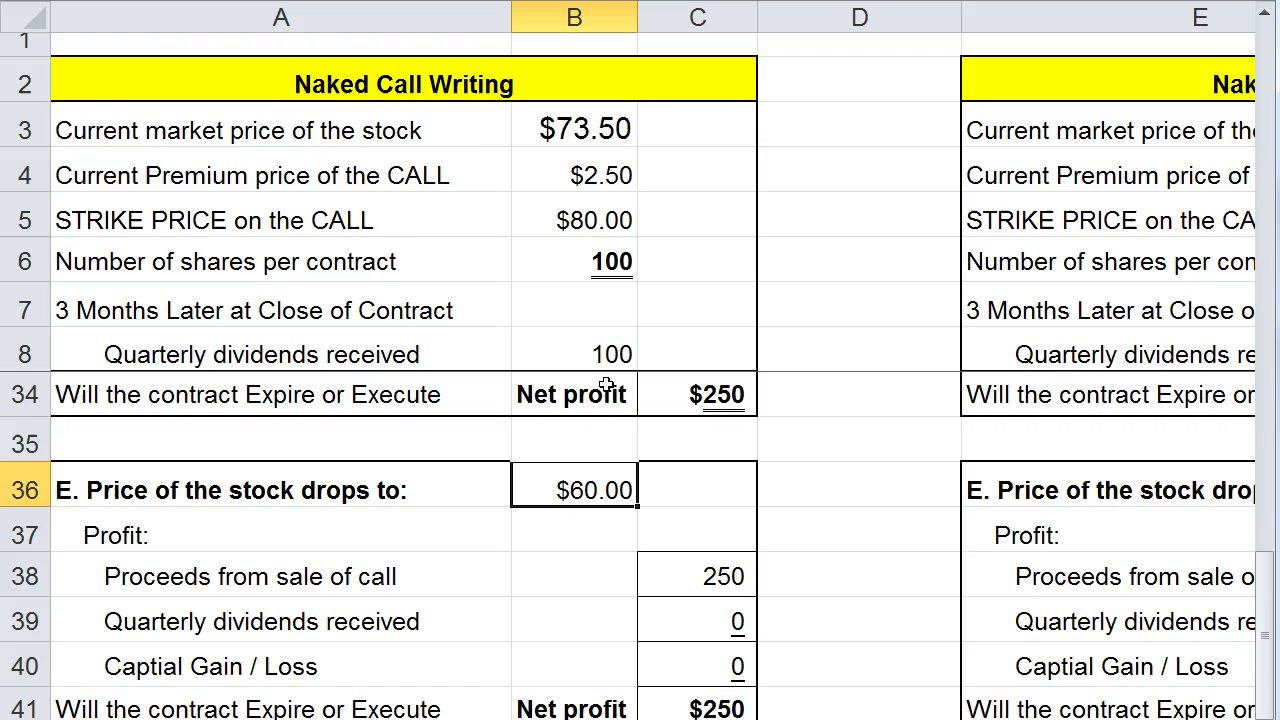
scroll(606, 385, up, 8)
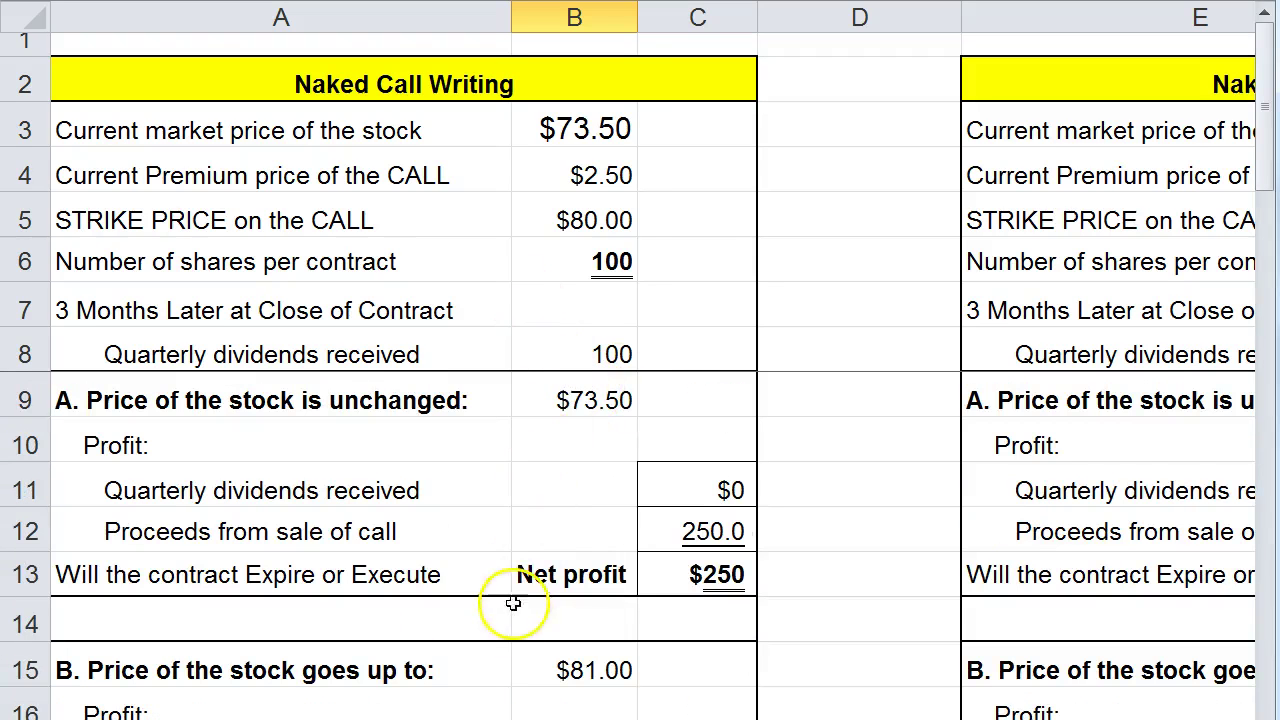
drag(770, 719, 852, 719)
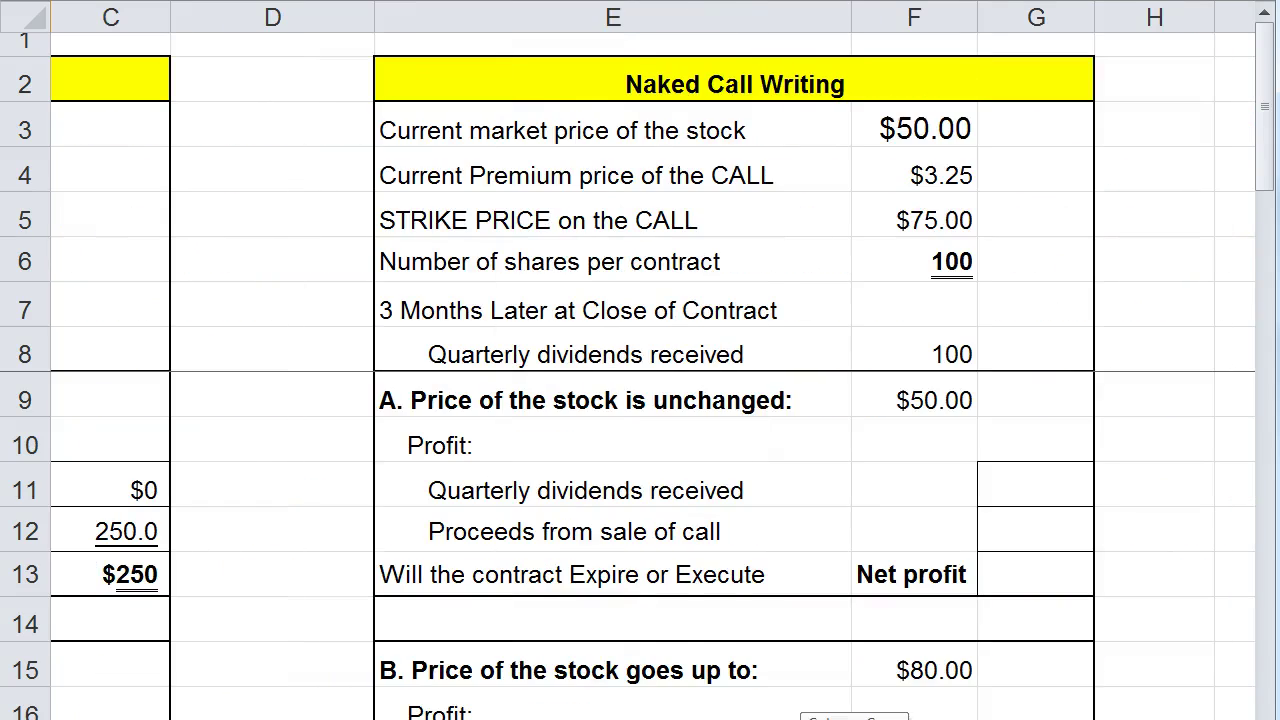
drag(934, 719, 854, 719)
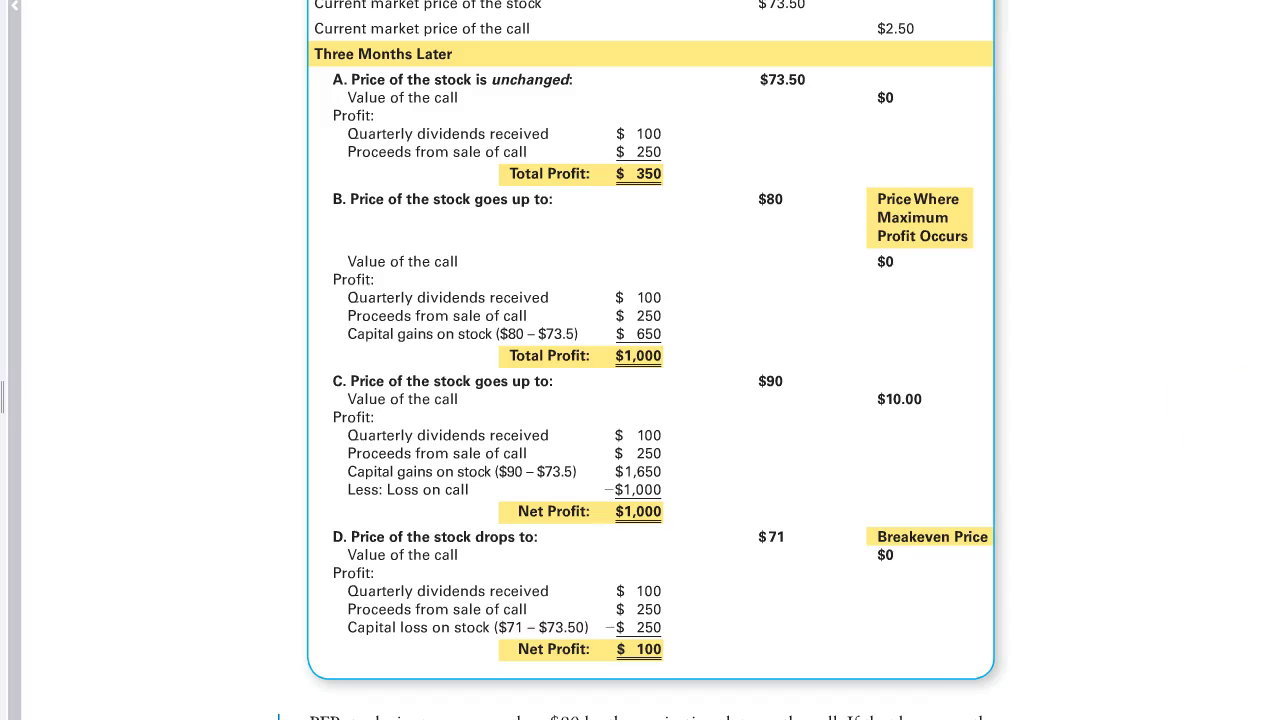
Review Table 14.6, Covered Call Writing, in the textbook from the current prices through scenario D
scroll(577, 208, up, 4)
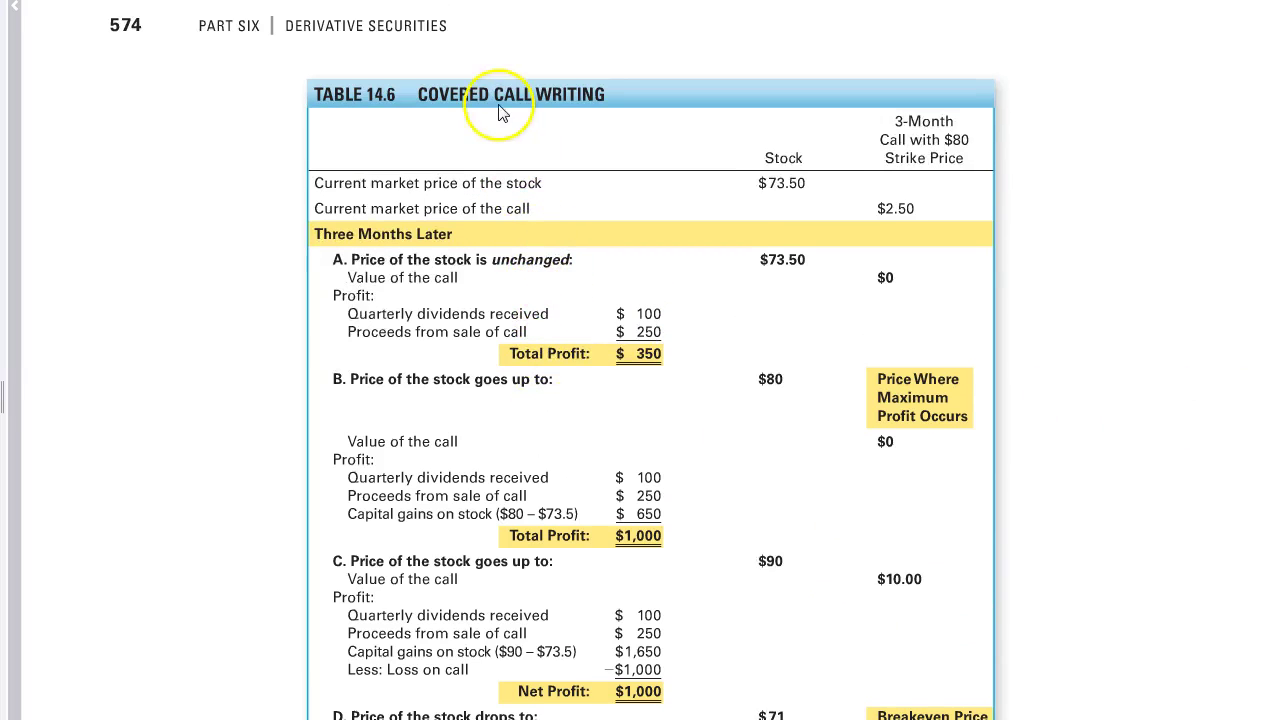
scroll(510, 135, down, 2)
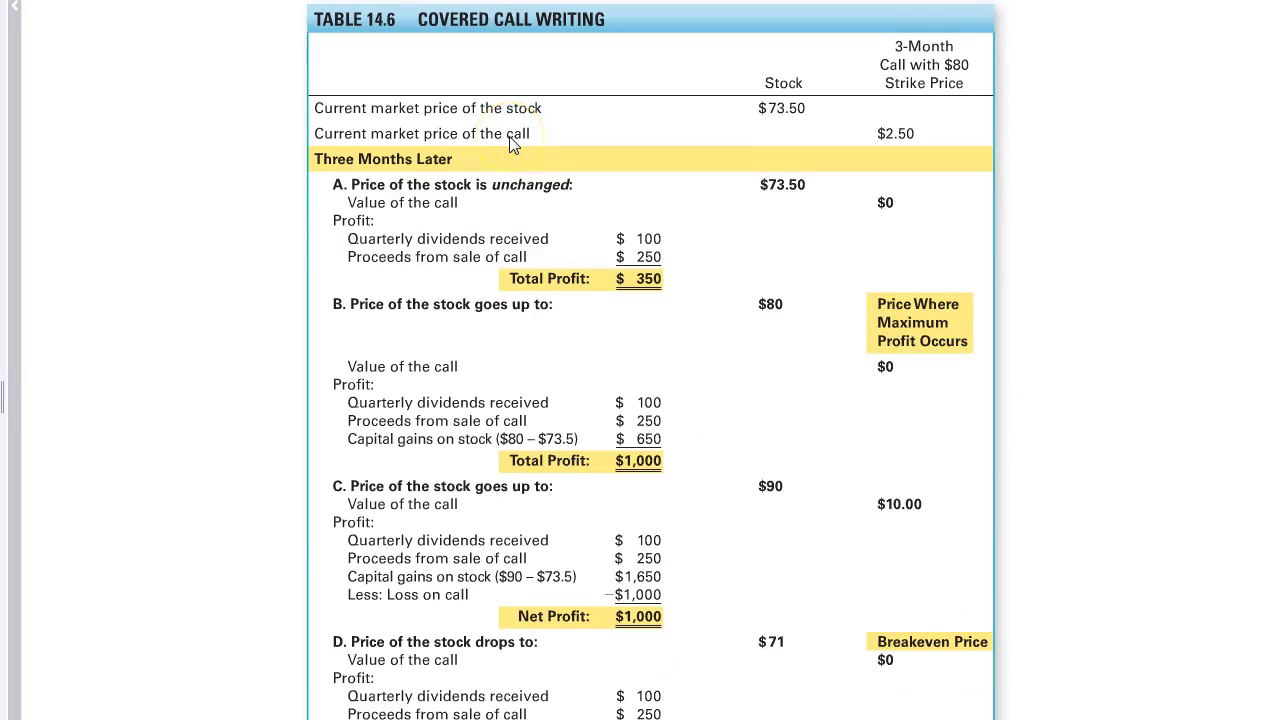
scroll(510, 145, down, 3)
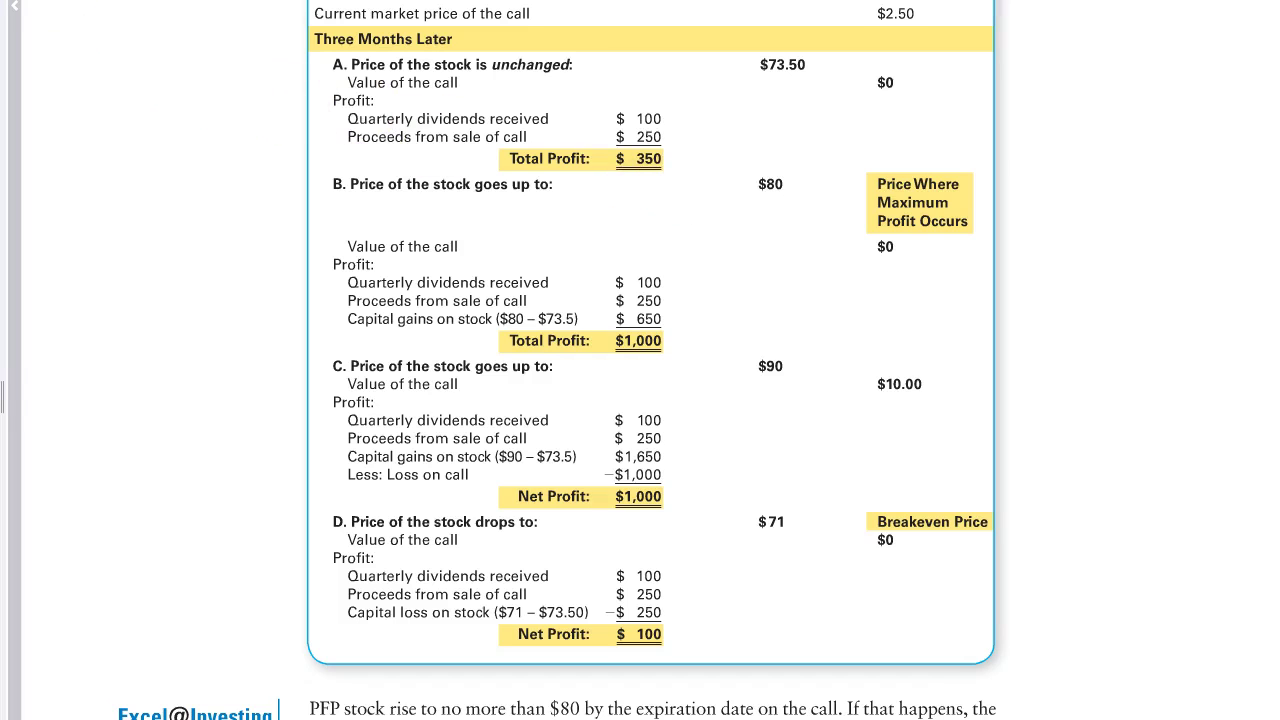
Skim the textbook pages after Table 14.6, from Spreading Options on page 575 past Figure 14.4 on index option quotations
key(Right)
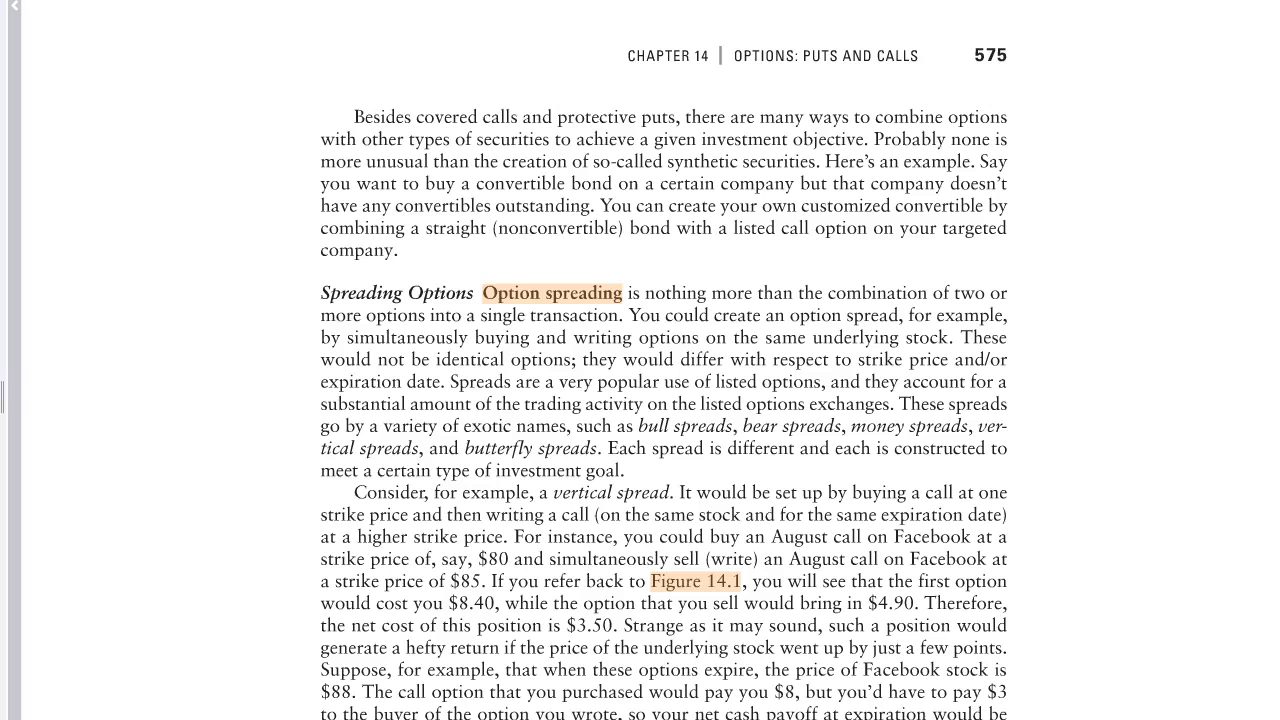
key(Right)
key(Right)
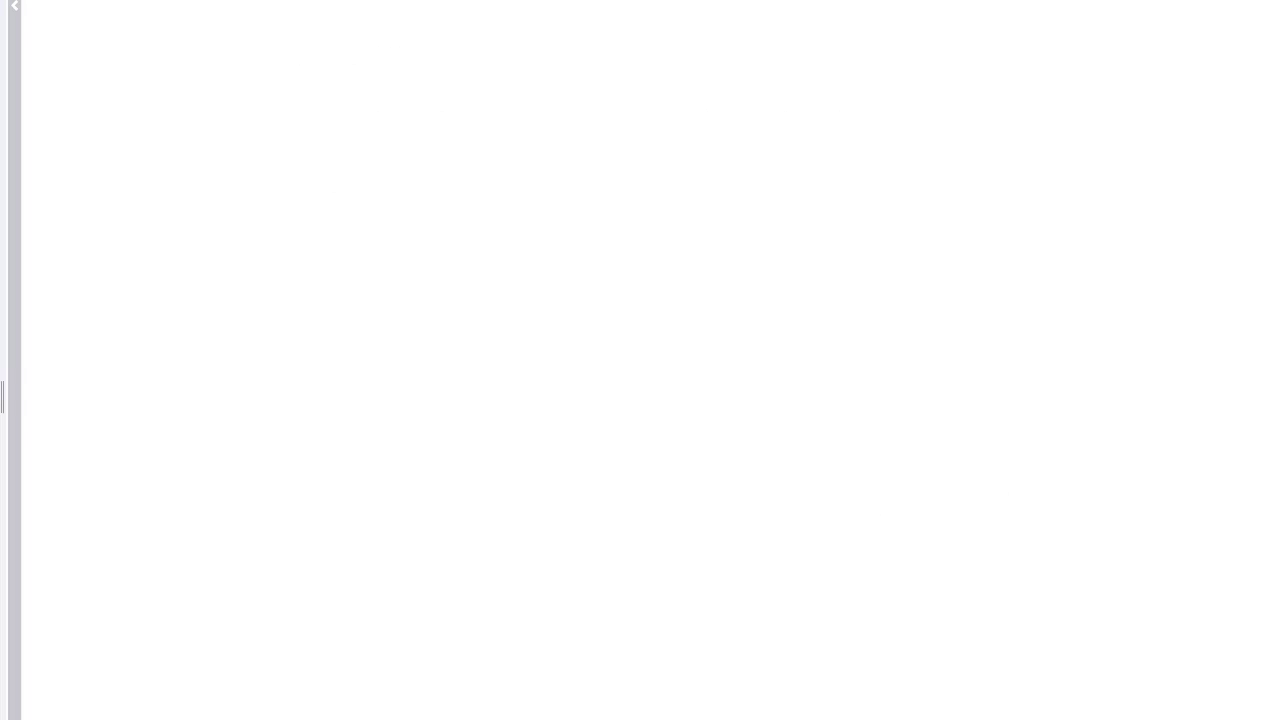
key(Right)
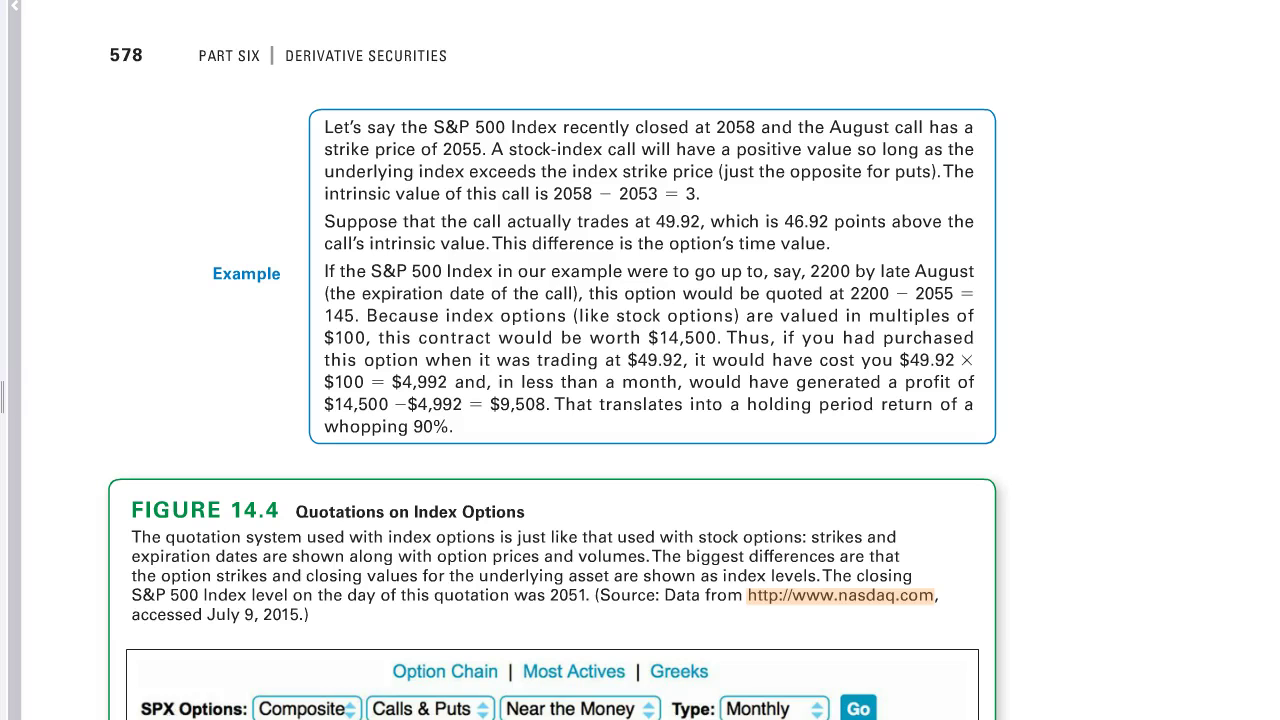
key(Right)
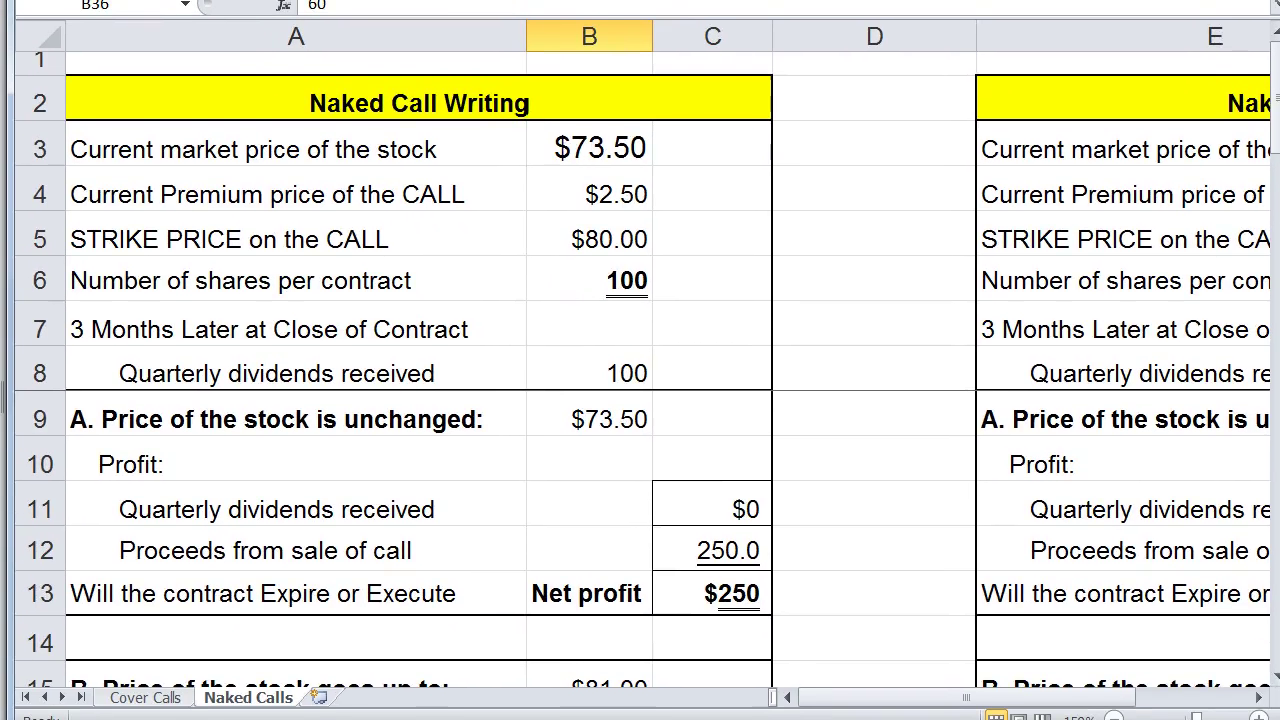
In the Excel workbook, review the Cover Calls sheet's scenario A against the same scenario on the Naked Calls sheet
click(145, 697)
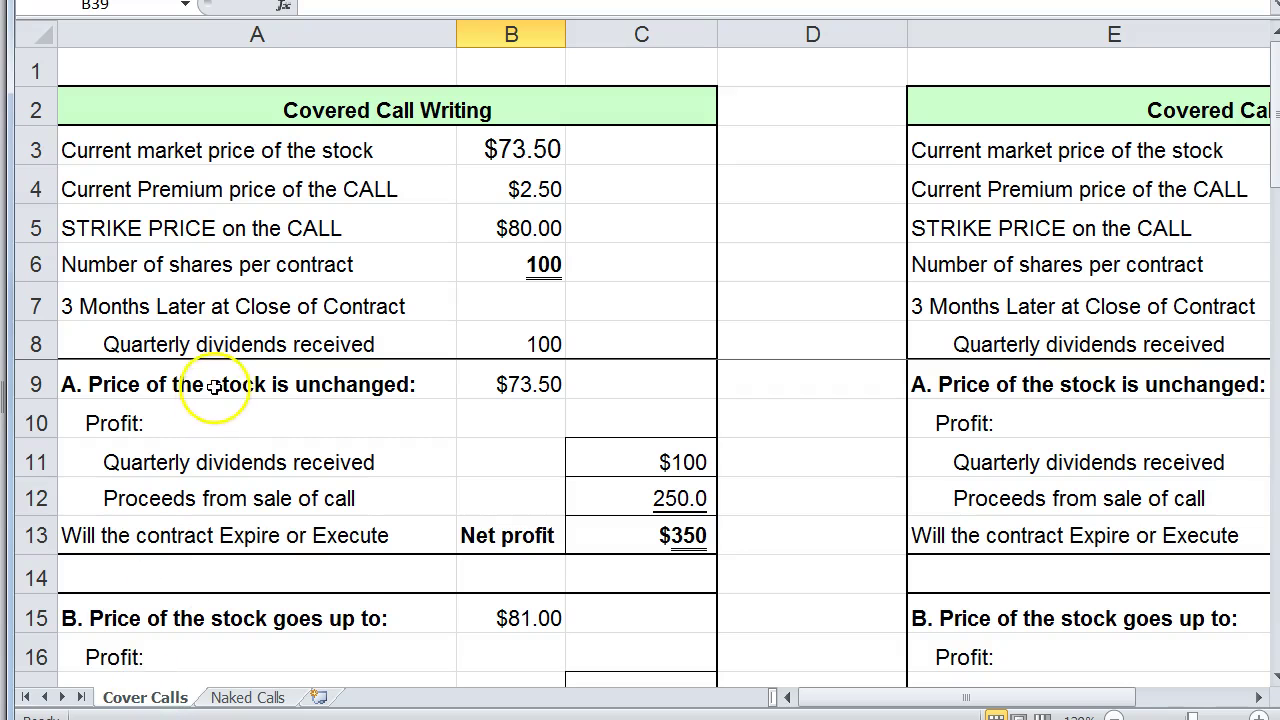
click(268, 697)
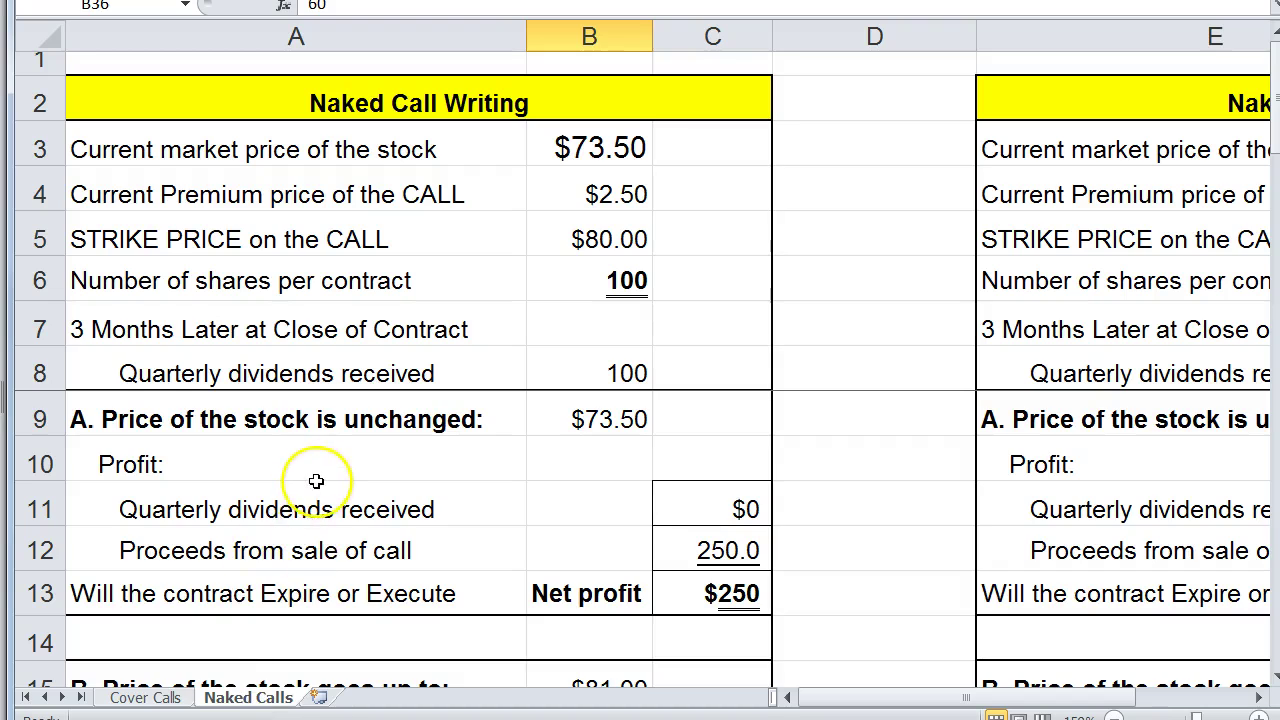